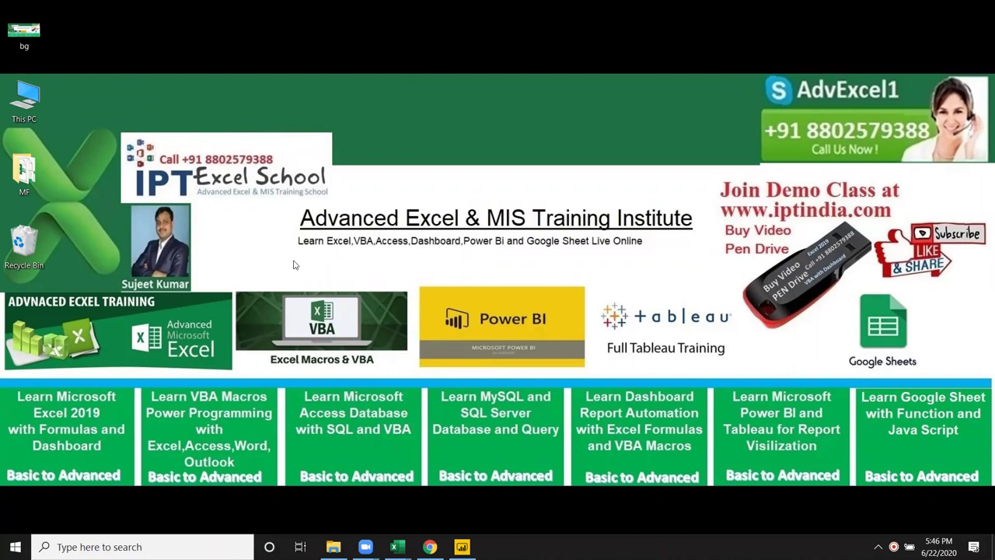
Bring the Book4 workbook to the front from the Excel taskbar previews.
{"action": "mouse_move", "coordinate": [397, 546]}
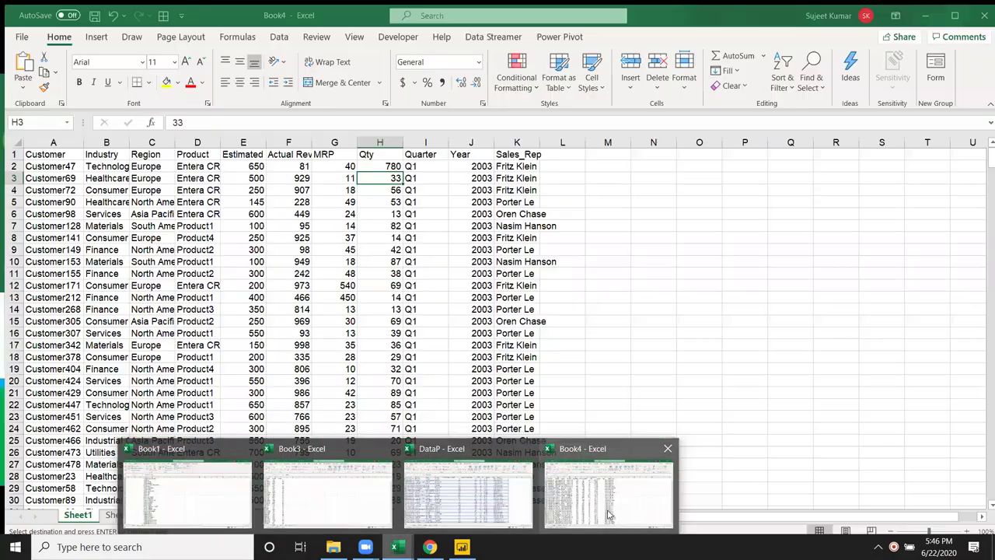
{"action": "left_click", "coordinate": [609, 497]}
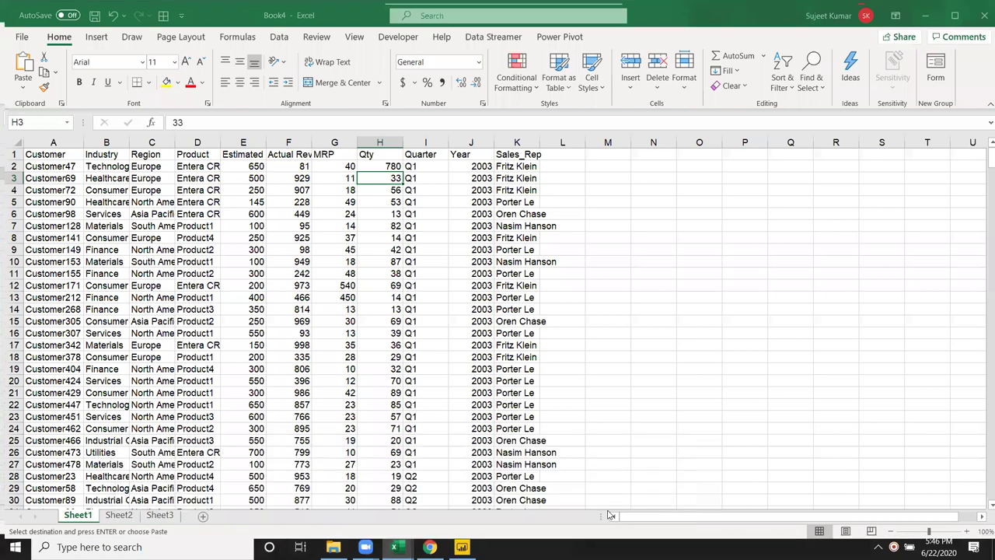
{"action": "left_click", "coordinate": [122, 184]}
{"action": "left_click", "coordinate": [186, 162]}
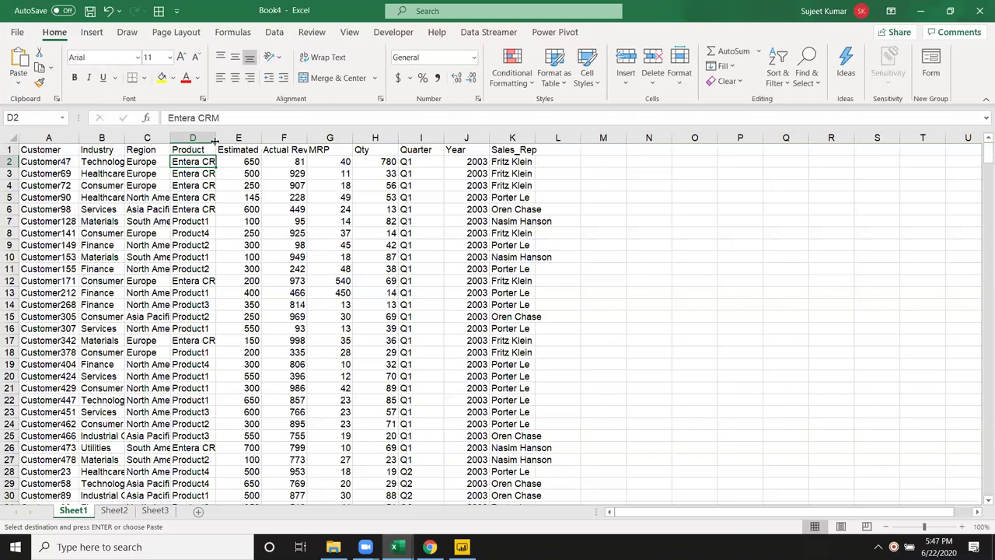
AutoFit column B so Industry names like Consumer Goods show in full.
{"action": "left_click", "coordinate": [31, 147]}
{"action": "left_click", "coordinate": [101, 173]}
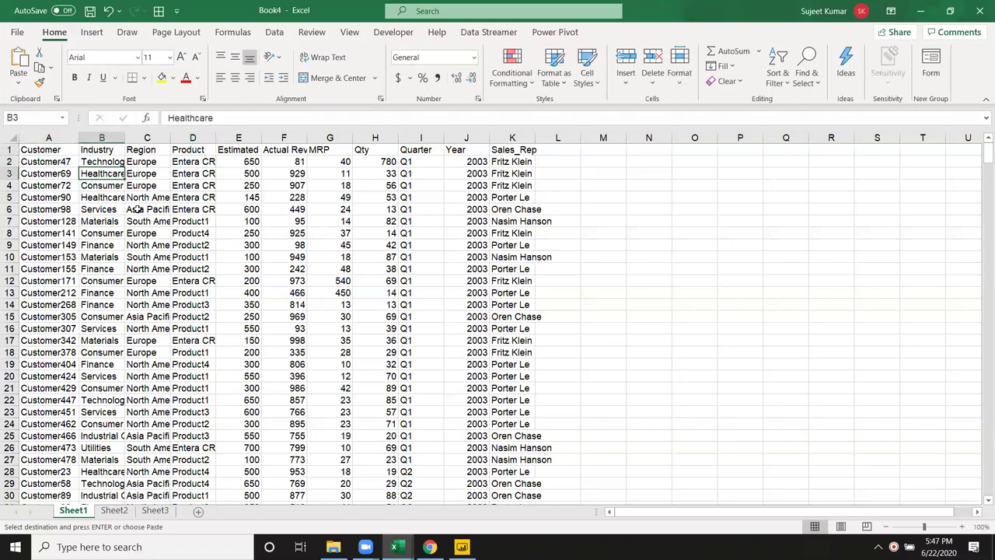
{"action": "left_click", "coordinate": [194, 234]}
{"action": "double_click", "coordinate": [125, 137]}
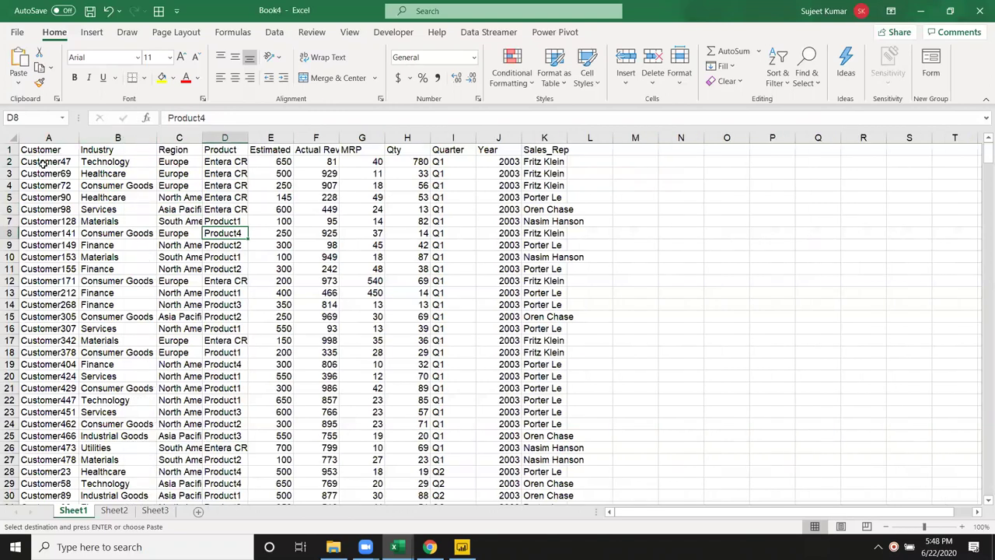
{"action": "mouse_move", "coordinate": [43, 149]}
{"action": "left_mouse_down"}
{"action": "mouse_move", "coordinate": [529, 155]}
{"action": "mouse_move", "coordinate": [527, 140]}
{"action": "left_mouse_up"}
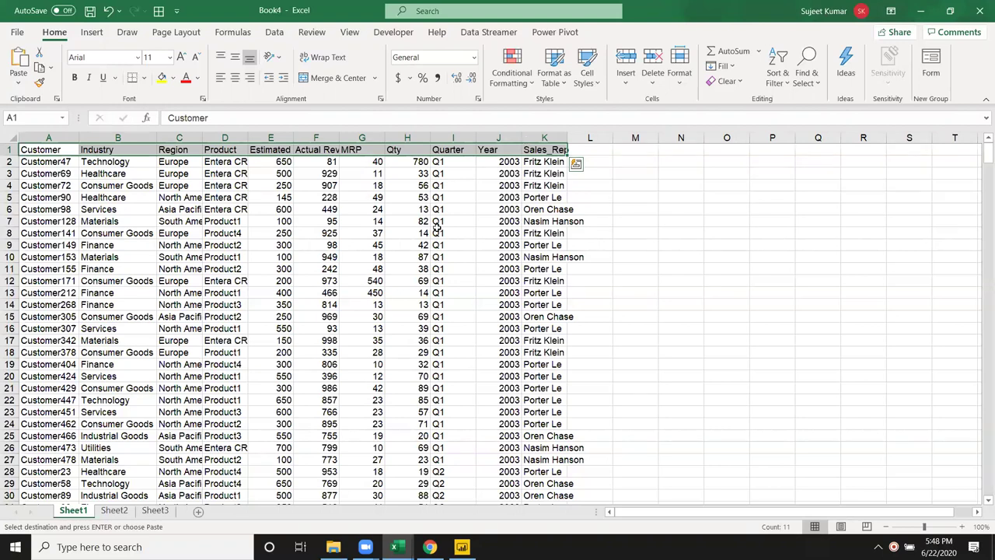
Look over the A1:K18 data block and the Customer through Actual Revenue columns.
{"action": "left_click", "coordinate": [285, 196]}
{"action": "left_click_drag", "start_coordinate": [37, 150], "coordinate": [535, 349]}
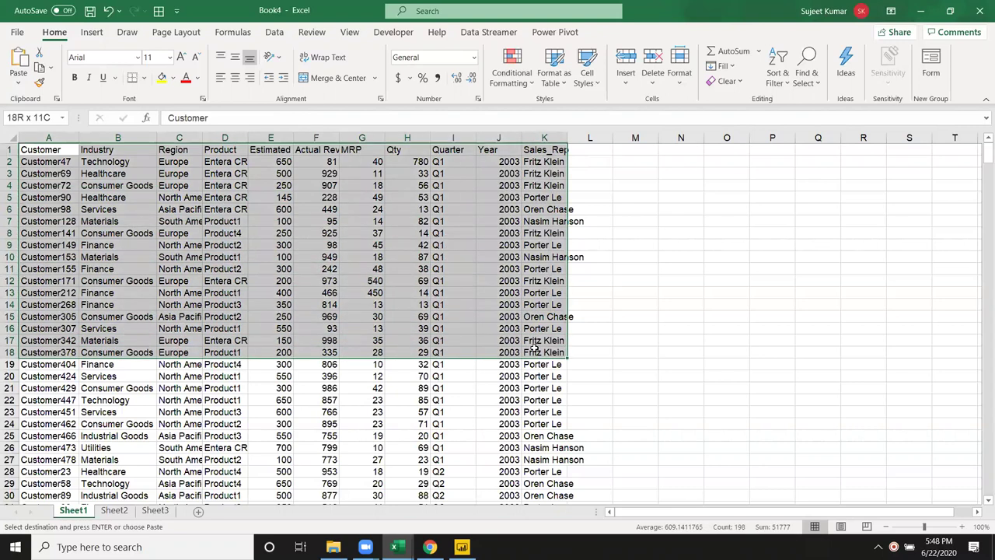
{"action": "left_click", "coordinate": [48, 138]}
{"action": "left_click", "coordinate": [117, 137]}
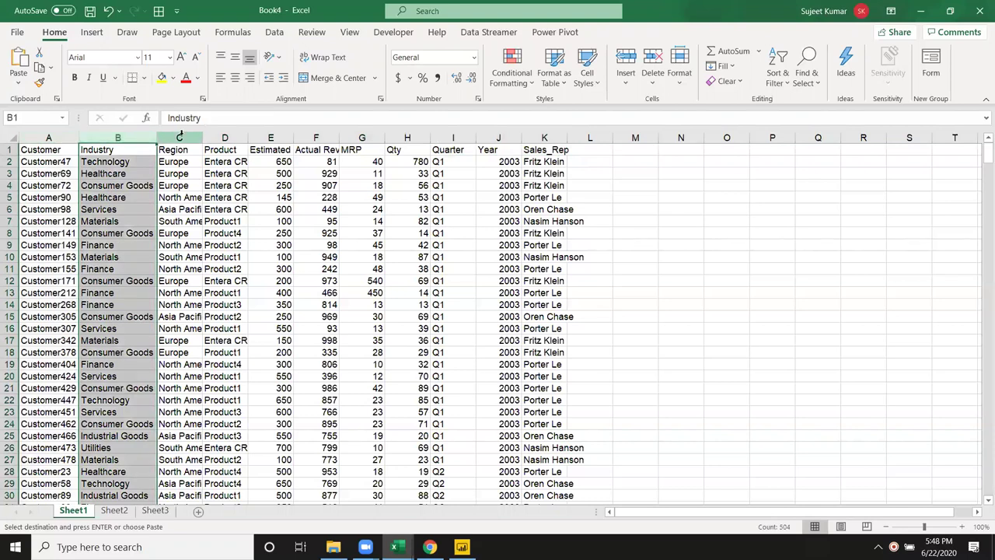
{"action": "left_click", "coordinate": [180, 138]}
{"action": "left_click", "coordinate": [225, 137]}
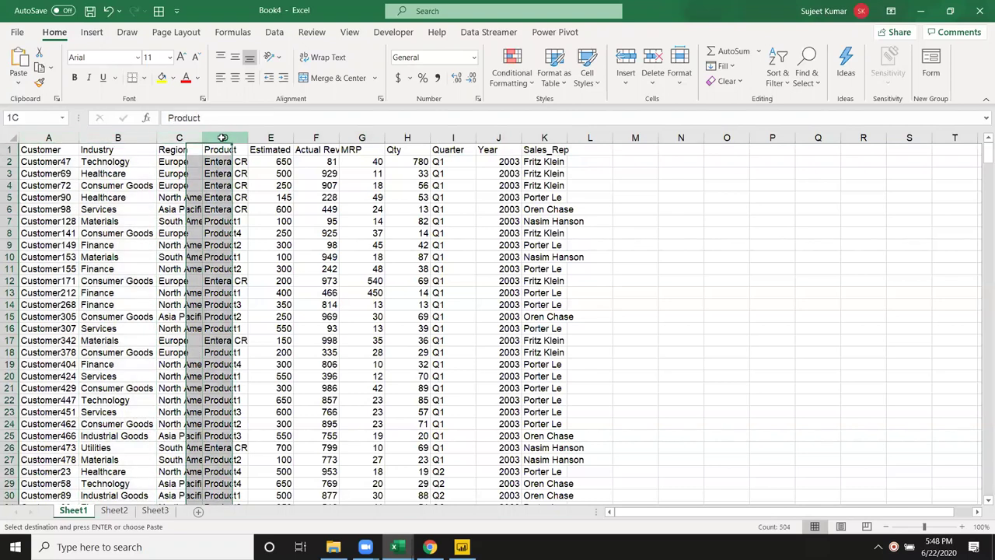
{"action": "left_click", "coordinate": [271, 138]}
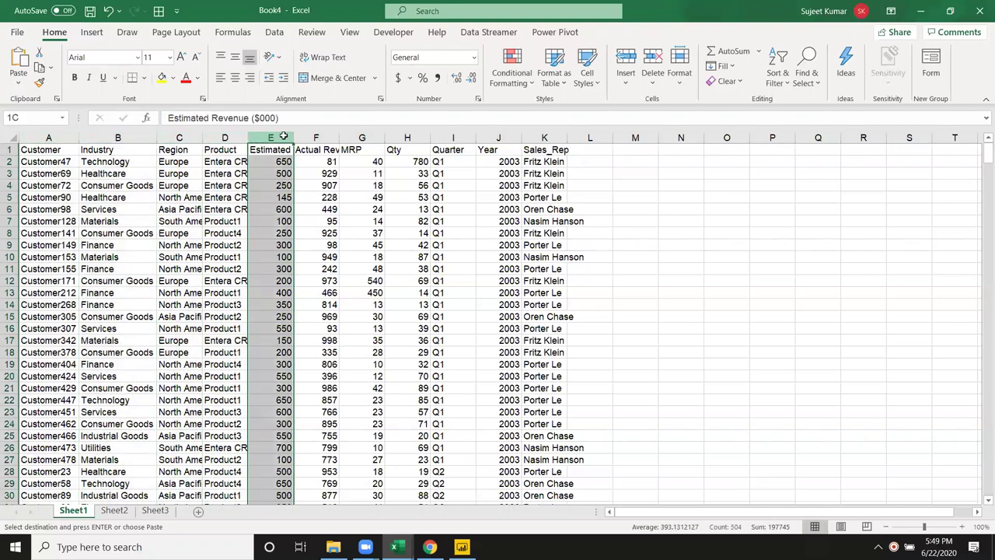
{"action": "left_click", "coordinate": [300, 133]}
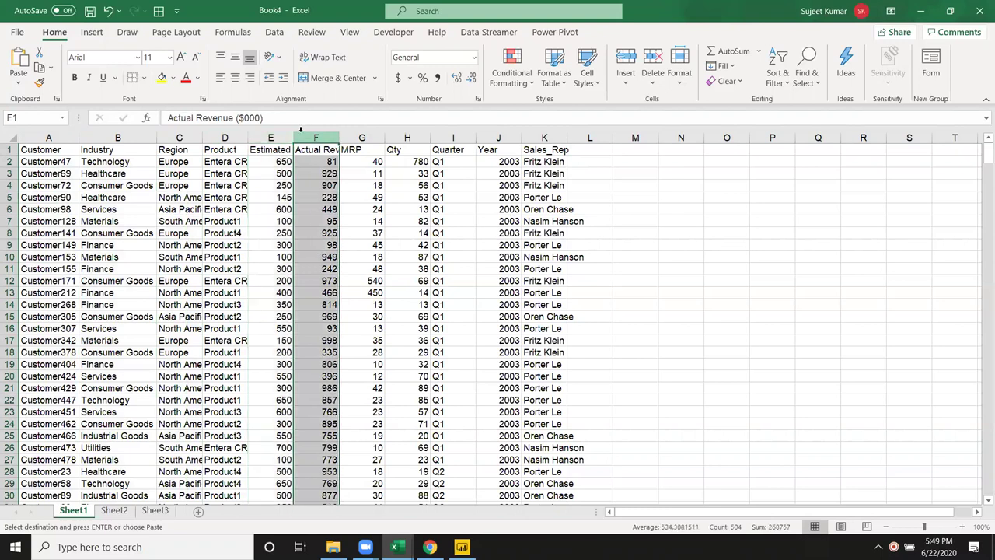
Widen column K so the Sales_Rep header and rep names fit.
{"action": "left_click", "coordinate": [361, 136]}
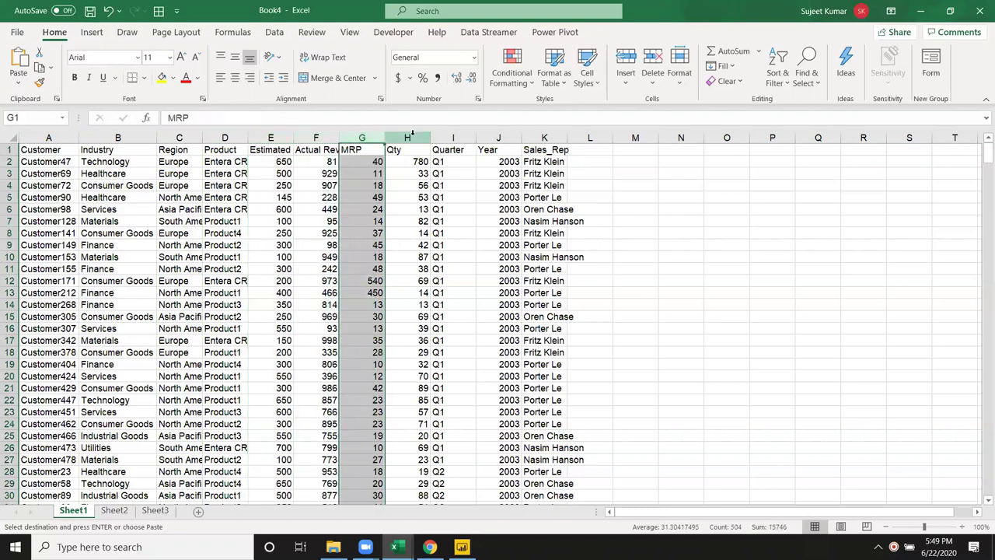
{"action": "left_click", "coordinate": [410, 135]}
{"action": "left_click", "coordinate": [453, 137]}
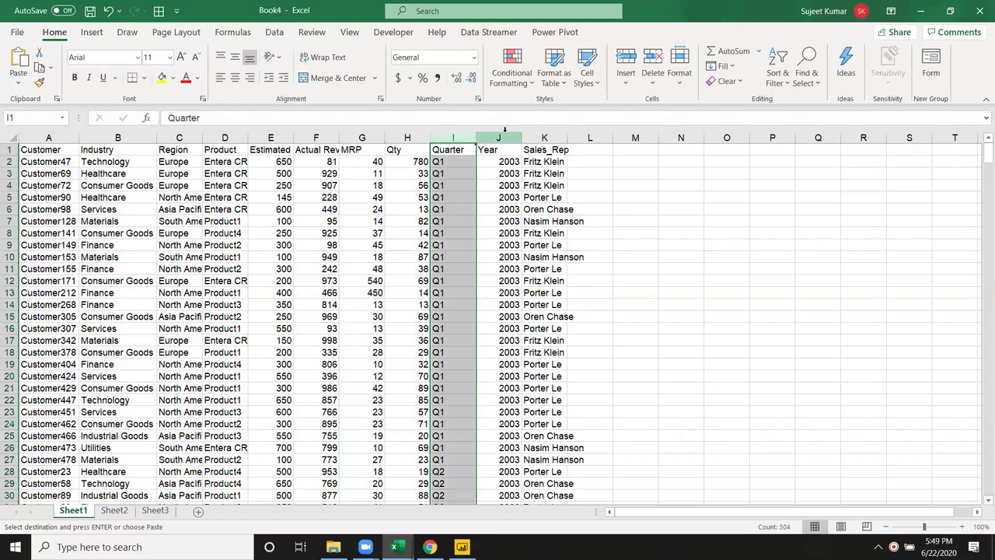
{"action": "left_click", "coordinate": [506, 134]}
{"action": "left_click", "coordinate": [544, 138]}
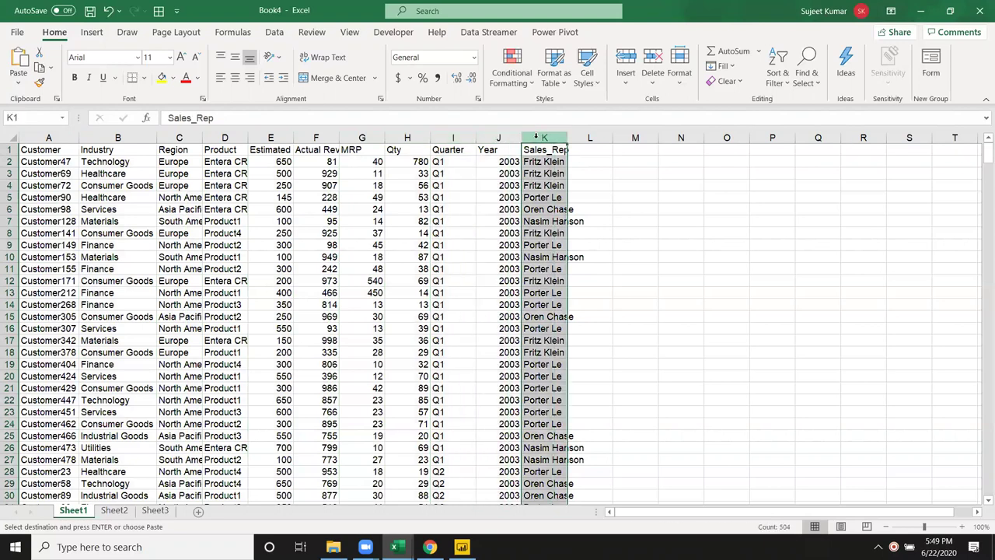
{"action": "left_click", "coordinate": [545, 158]}
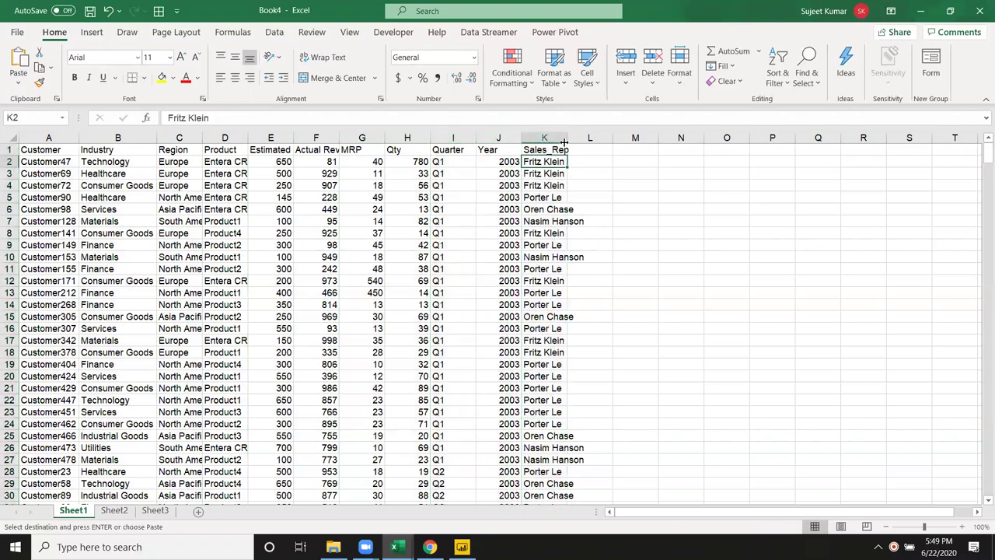
{"action": "mouse_move", "coordinate": [567, 138]}
{"action": "left_mouse_down"}
{"action": "mouse_move", "coordinate": [606, 138]}
{"action": "mouse_move", "coordinate": [7, 133]}
{"action": "left_mouse_up"}
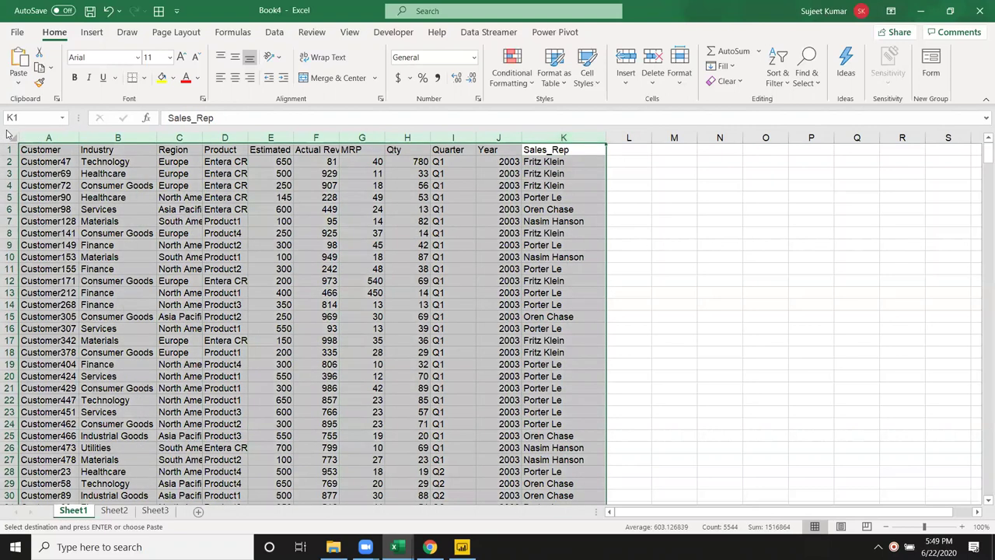
Insert a blank row at row 17, above Customer342.
{"action": "left_click", "coordinate": [116, 150]}
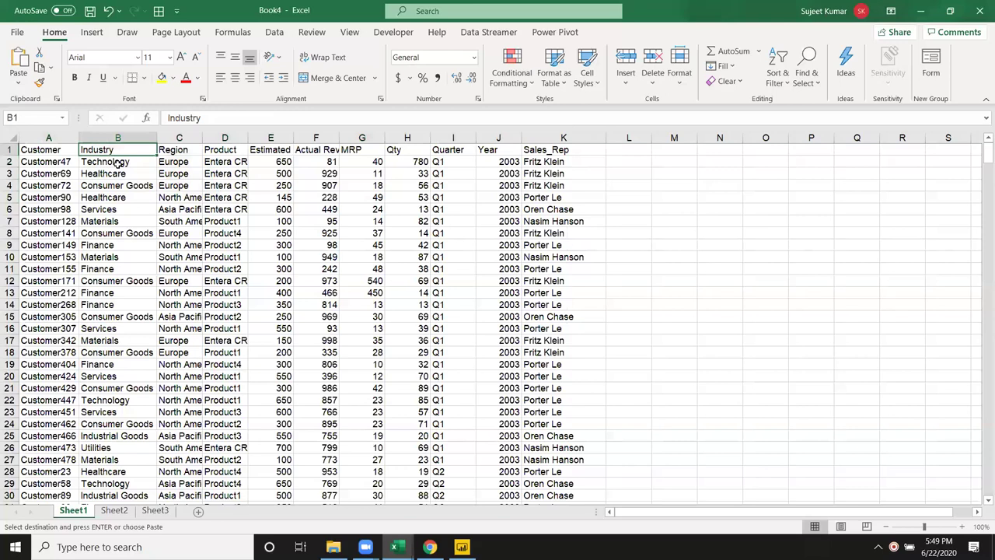
{"action": "scroll", "coordinate": [180, 214], "scroll_direction": "down", "scroll_amount": 2}
{"action": "scroll", "coordinate": [180, 214], "scroll_direction": "up", "scroll_amount": 2}
{"action": "left_click_drag", "start_coordinate": [68, 150], "coordinate": [588, 139]}
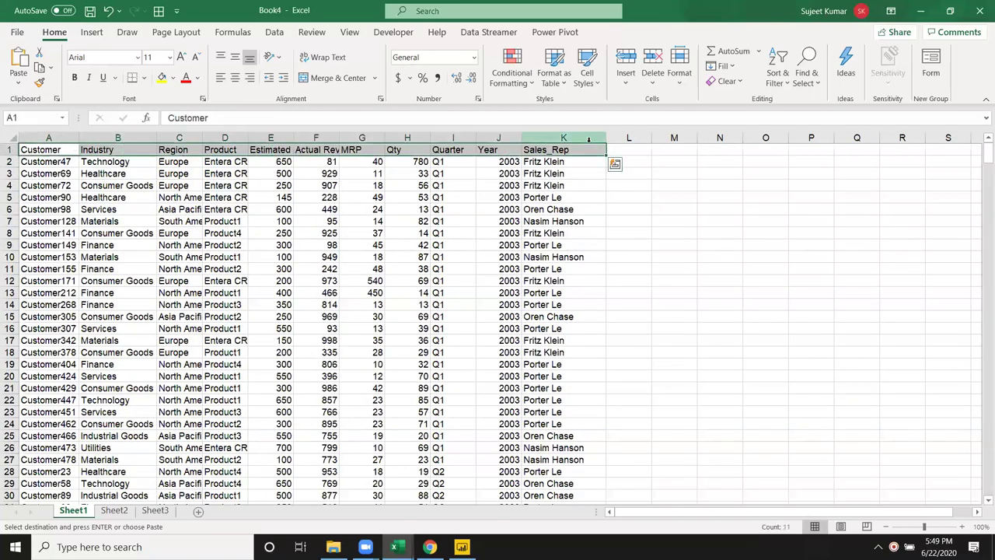
{"action": "left_click", "coordinate": [10, 341]}
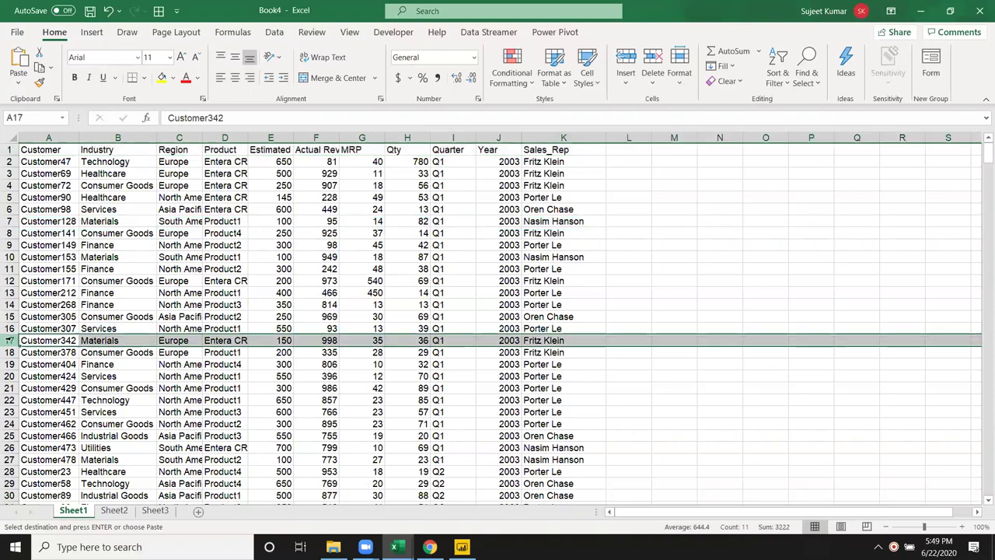
{"action": "key", "text": "Escape"}
{"action": "key", "text": "ctrl+shift+plus"}
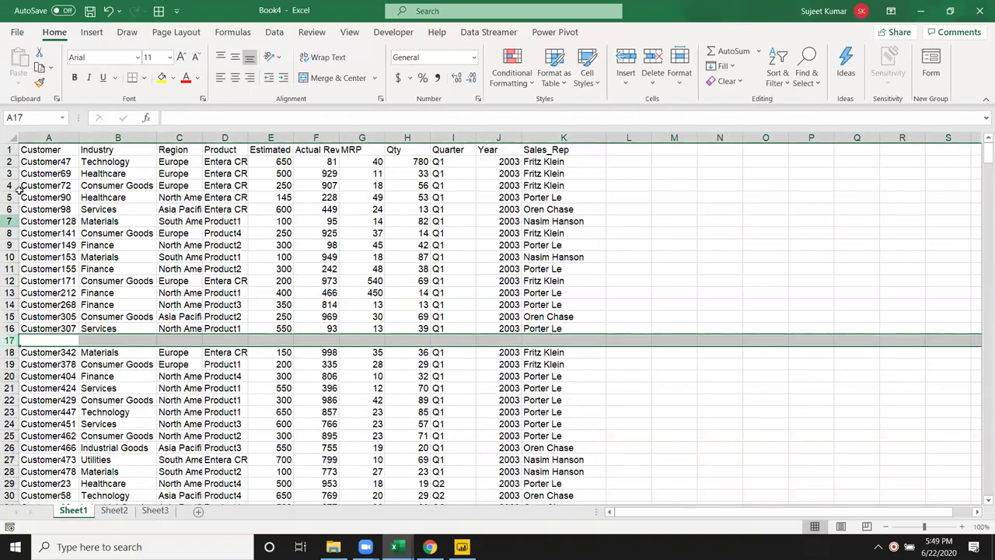
Delete the blank row 17 so Customer342 follows Customer307 again.
{"action": "left_click_drag", "start_coordinate": [29, 152], "coordinate": [545, 138]}
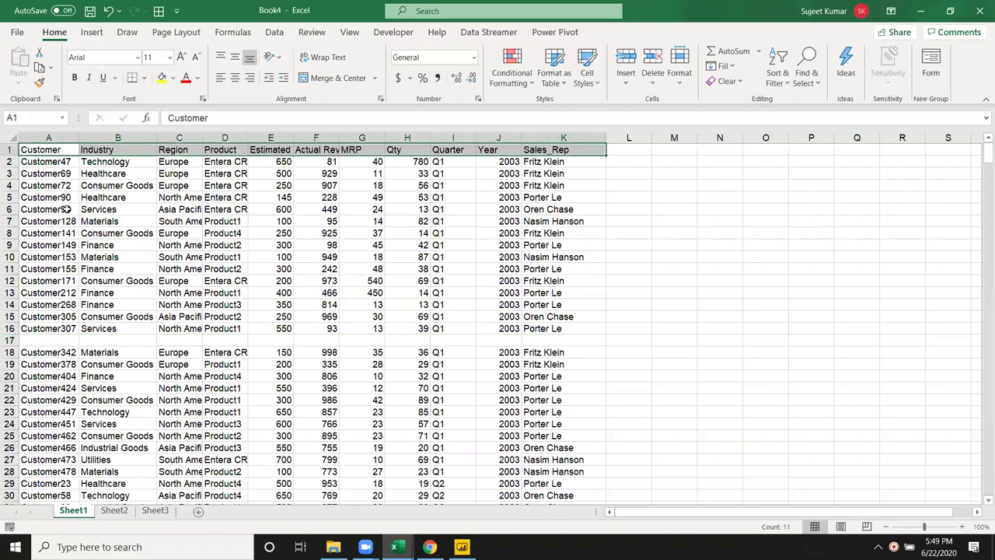
{"action": "left_click", "coordinate": [24, 353]}
{"action": "mouse_move", "coordinate": [47, 138]}
{"action": "left_mouse_down"}
{"action": "mouse_move", "coordinate": [81, 172]}
{"action": "mouse_move", "coordinate": [552, 462]}
{"action": "left_mouse_up"}
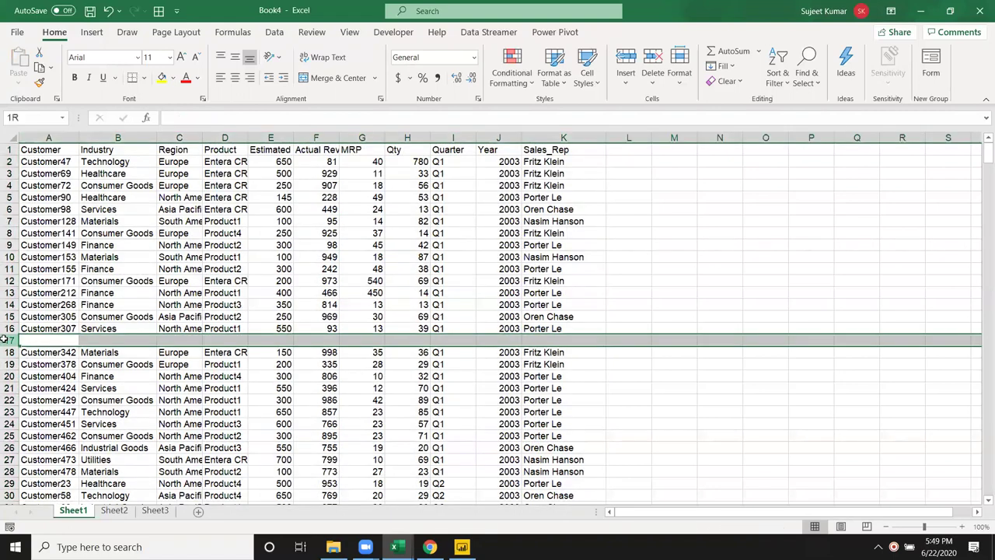
{"action": "left_click", "coordinate": [9, 340]}
{"action": "key", "text": "ctrl+minus"}
{"action": "left_click", "coordinate": [49, 153]}
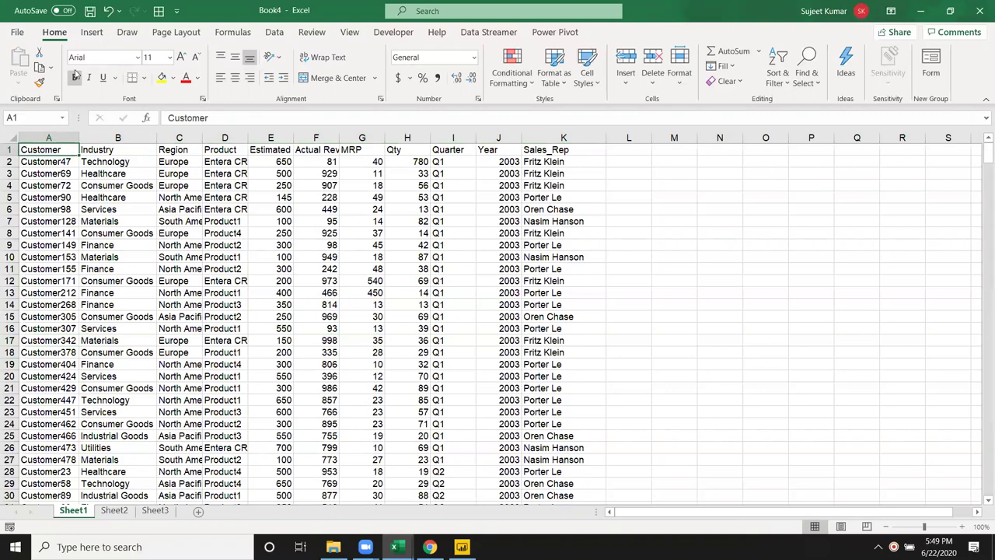
{"action": "left_click", "coordinate": [91, 35]}
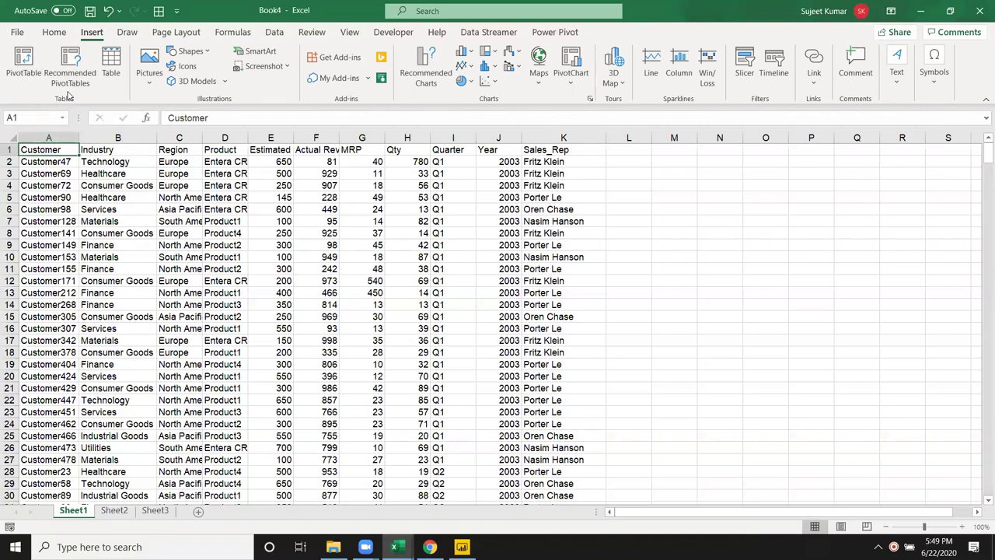
{"action": "left_click", "coordinate": [62, 85]}
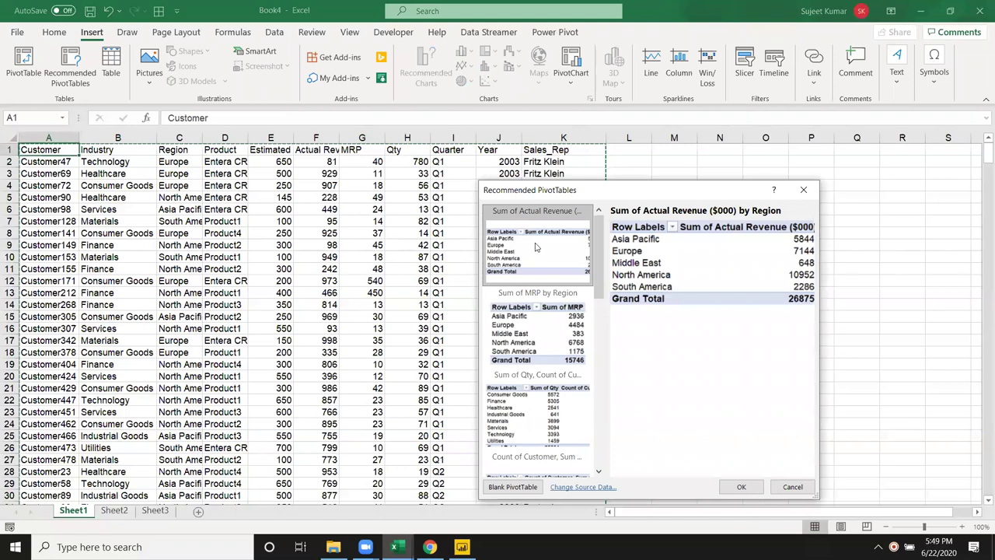
{"action": "left_click_drag", "start_coordinate": [565, 191], "coordinate": [349, 109]}
{"action": "left_click_drag", "start_coordinate": [387, 175], "coordinate": [389, 370]}
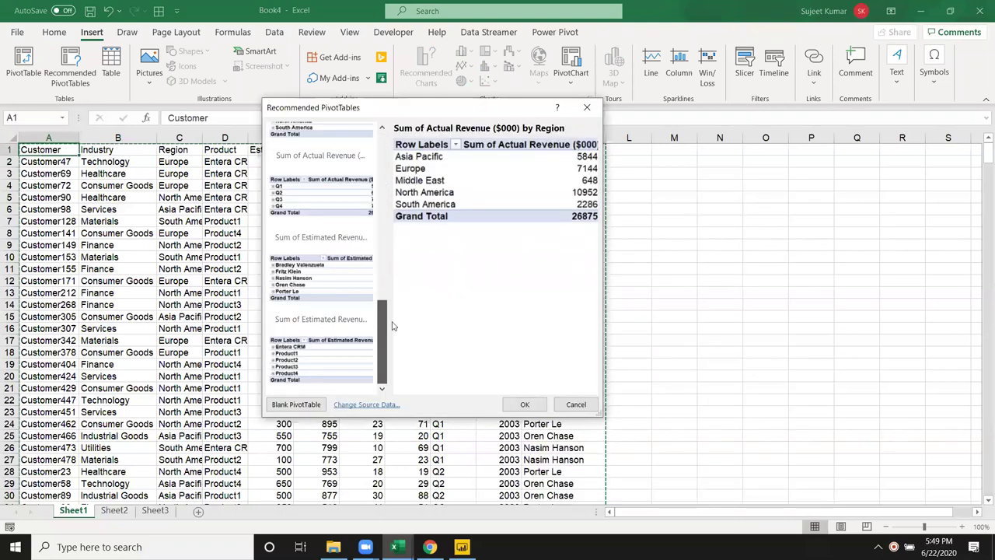
{"action": "left_click_drag", "start_coordinate": [393, 327], "coordinate": [404, 161]}
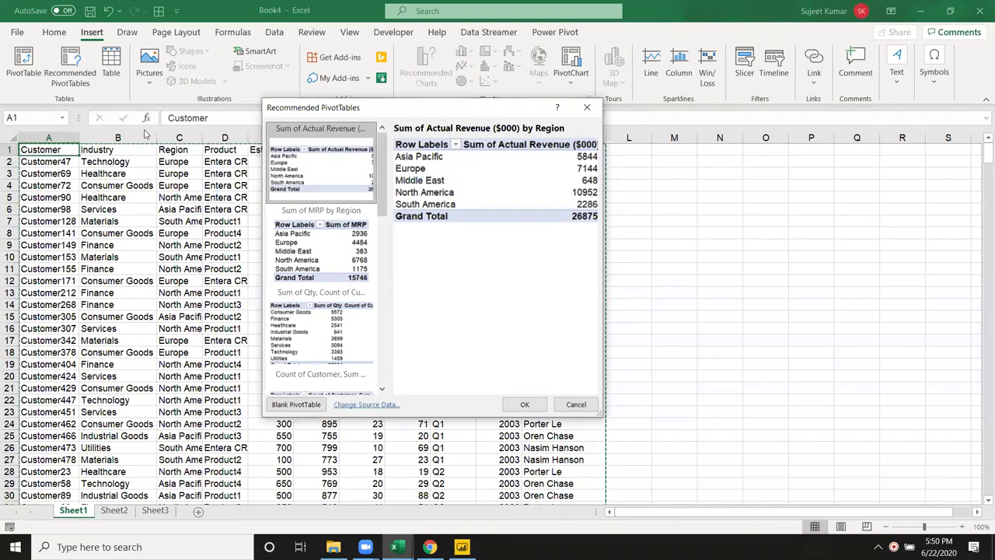
{"action": "scroll", "coordinate": [360, 195], "scroll_direction": "down", "scroll_amount": 3}
{"action": "scroll", "coordinate": [388, 201], "scroll_direction": "up", "scroll_amount": 3}
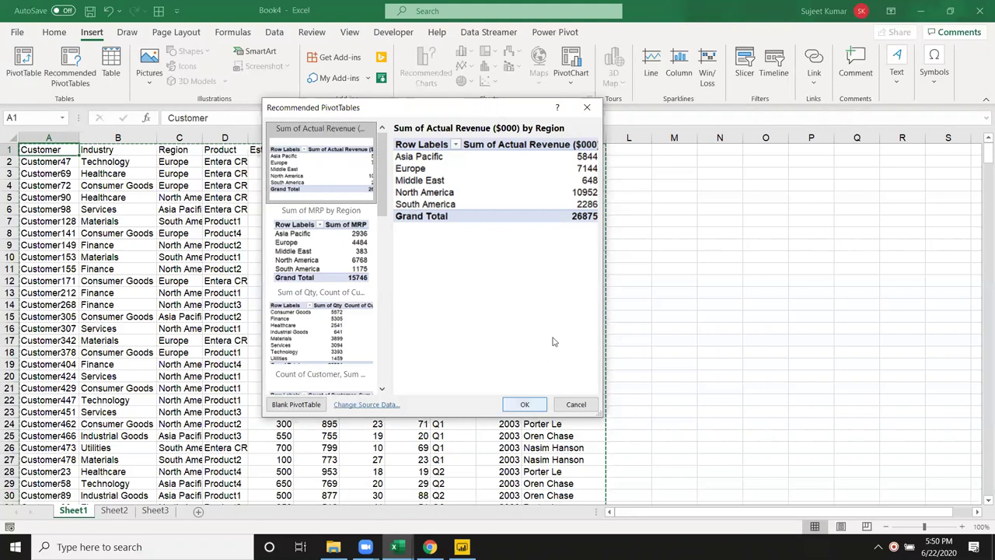
{"action": "left_click", "coordinate": [583, 107]}
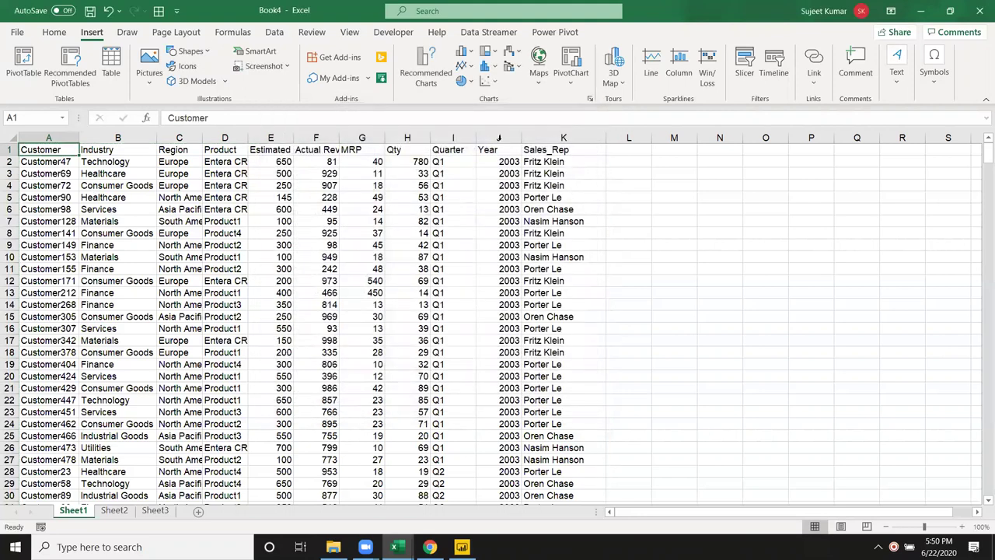
{"action": "left_click", "coordinate": [211, 159]}
{"action": "left_click", "coordinate": [60, 148]}
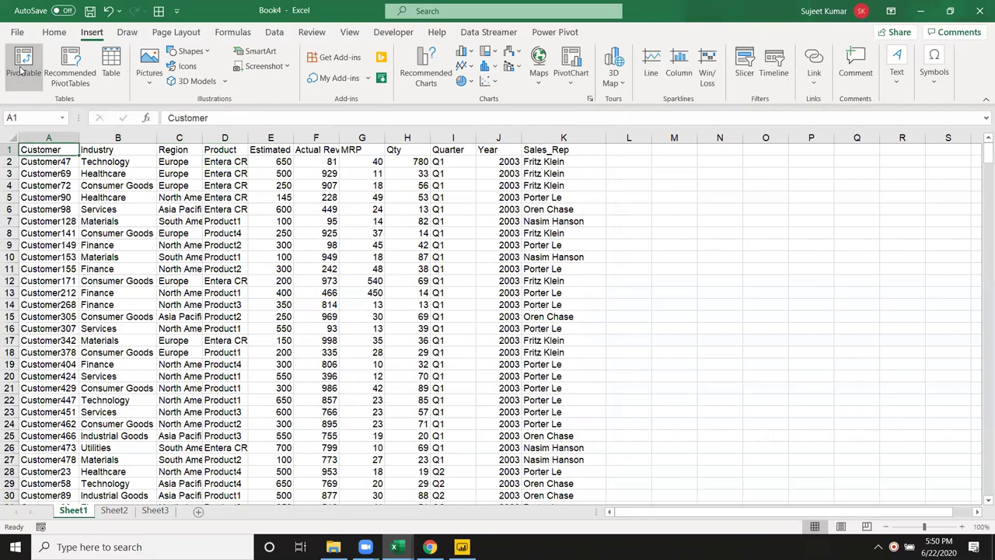
{"action": "left_click", "coordinate": [23, 90]}
{"action": "left_click", "coordinate": [191, 220]}
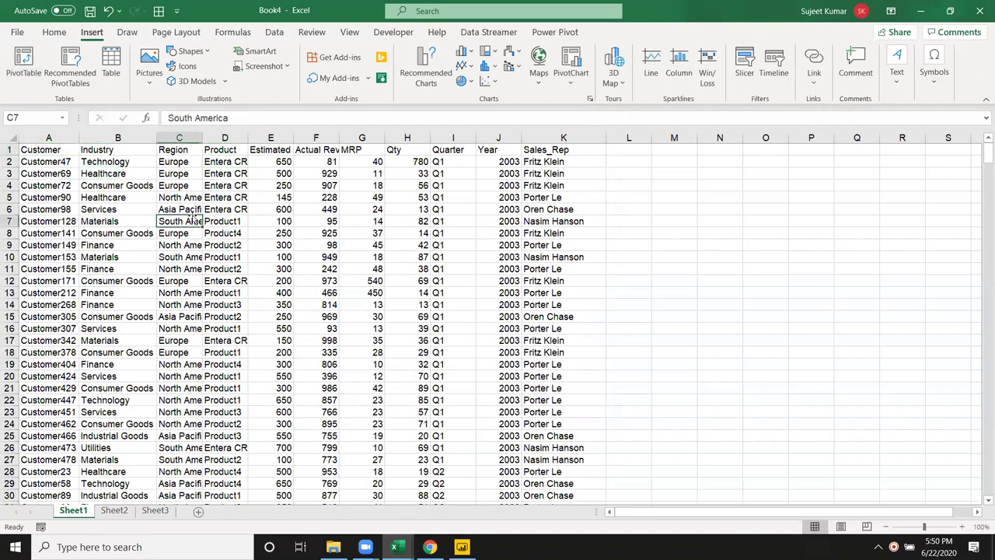
{"action": "left_click", "coordinate": [27, 76]}
{"action": "double_click", "coordinate": [732, 232]}
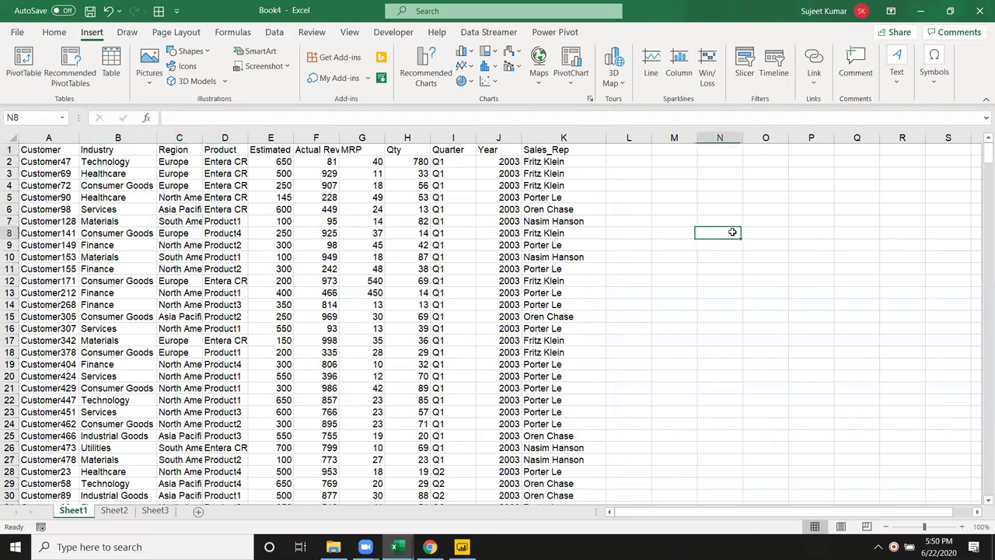
{"action": "key", "text": "Escape"}
{"action": "left_click", "coordinate": [67, 149]}
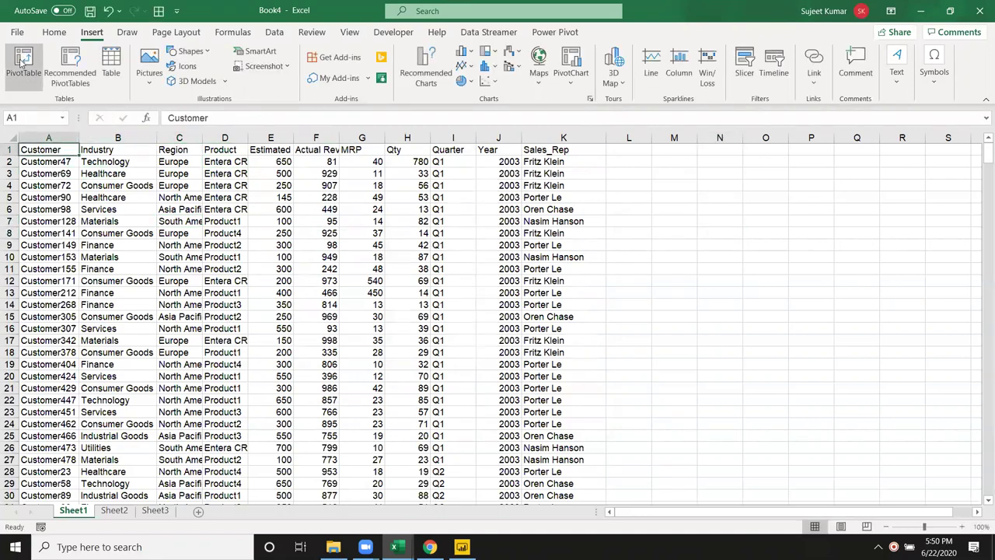
{"action": "mouse_move", "coordinate": [395, 544]}
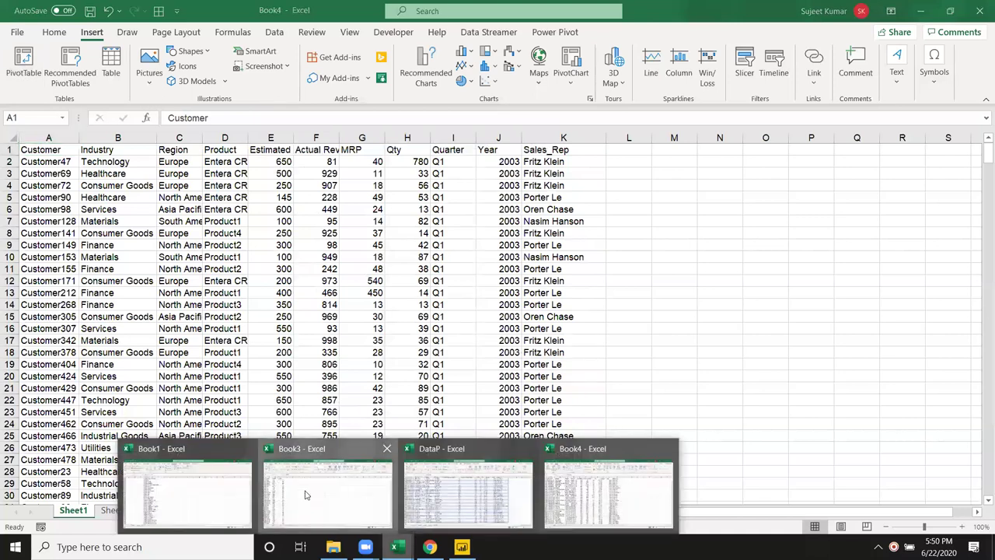
{"action": "left_click", "coordinate": [307, 495]}
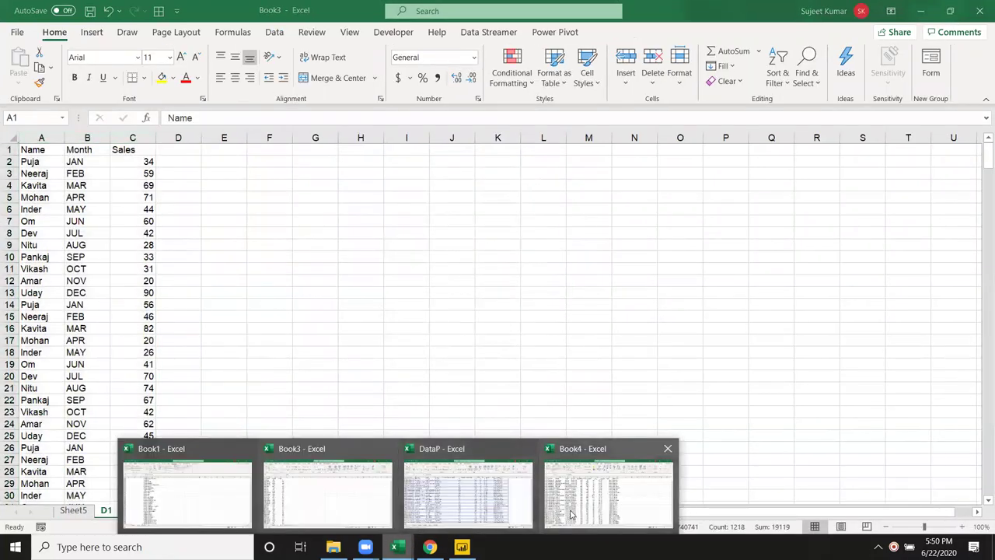
{"action": "left_click", "coordinate": [606, 489]}
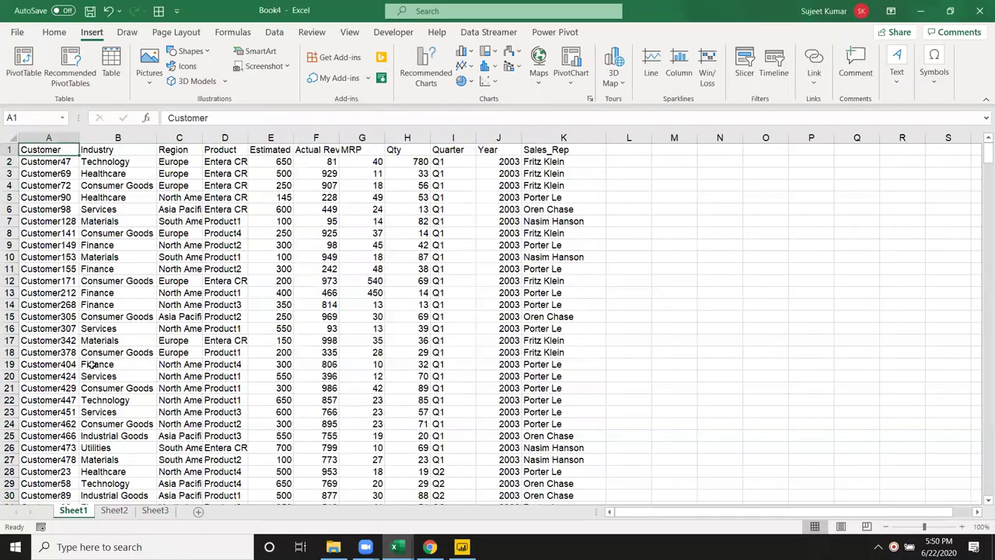
Create a PivotTable from Sheet1!$A$1:$K$504 on a new worksheet.
{"action": "left_click", "coordinate": [33, 83]}
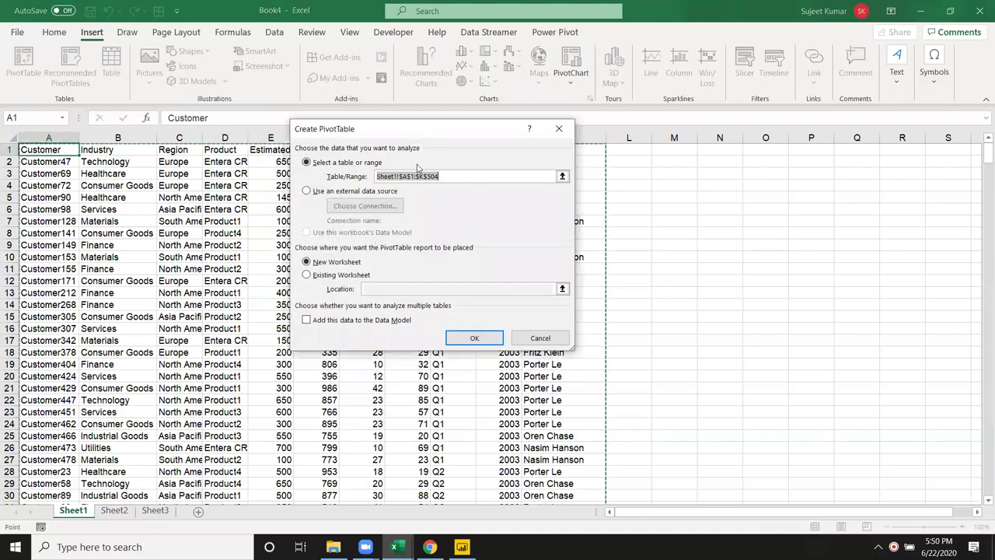
{"action": "left_click_drag", "start_coordinate": [415, 140], "coordinate": [311, 207]}
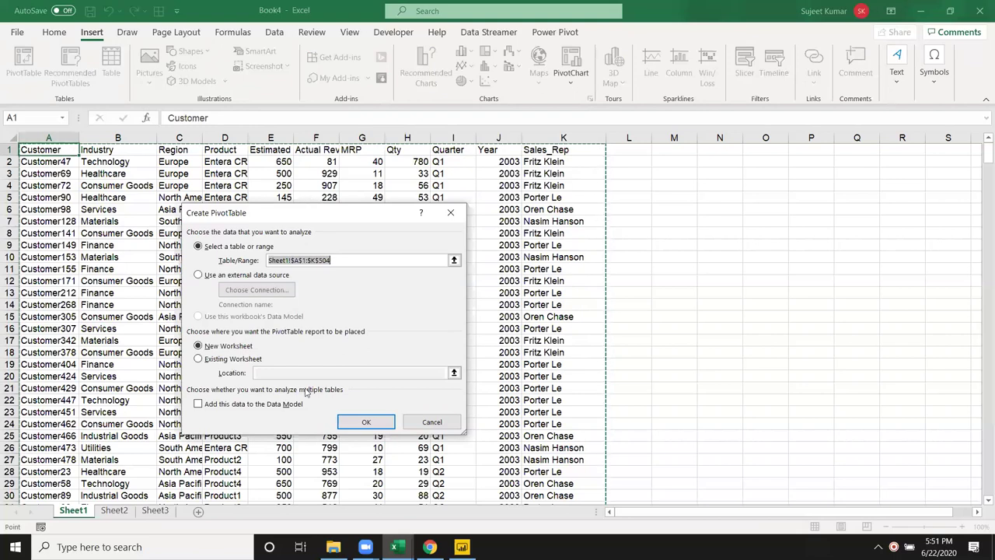
{"action": "left_click", "coordinate": [351, 421]}
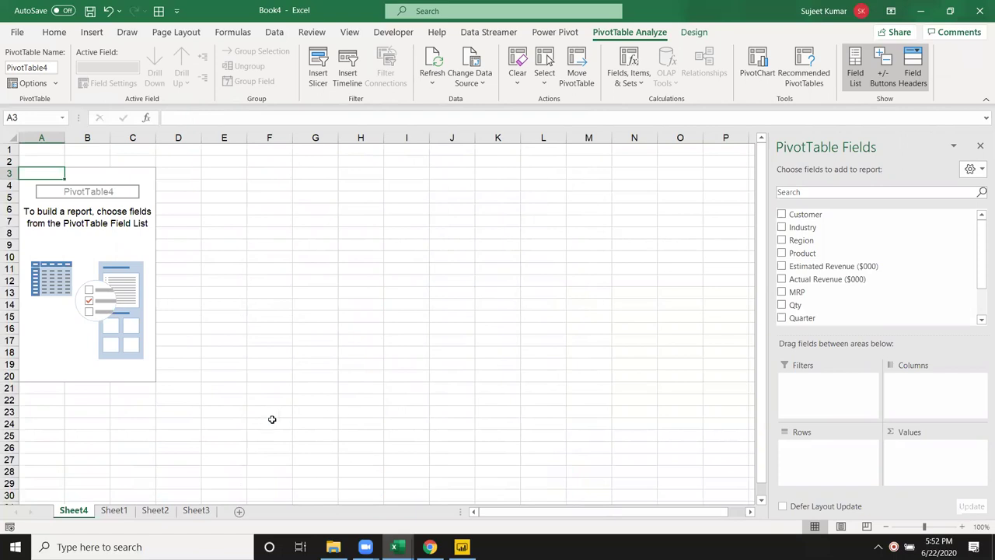
Put the Region field in the pivot table's Rows area.
{"action": "mouse_move", "coordinate": [826, 240]}
{"action": "left_mouse_down"}
{"action": "mouse_move", "coordinate": [856, 479]}
{"action": "mouse_move", "coordinate": [844, 468]}
{"action": "left_mouse_up"}
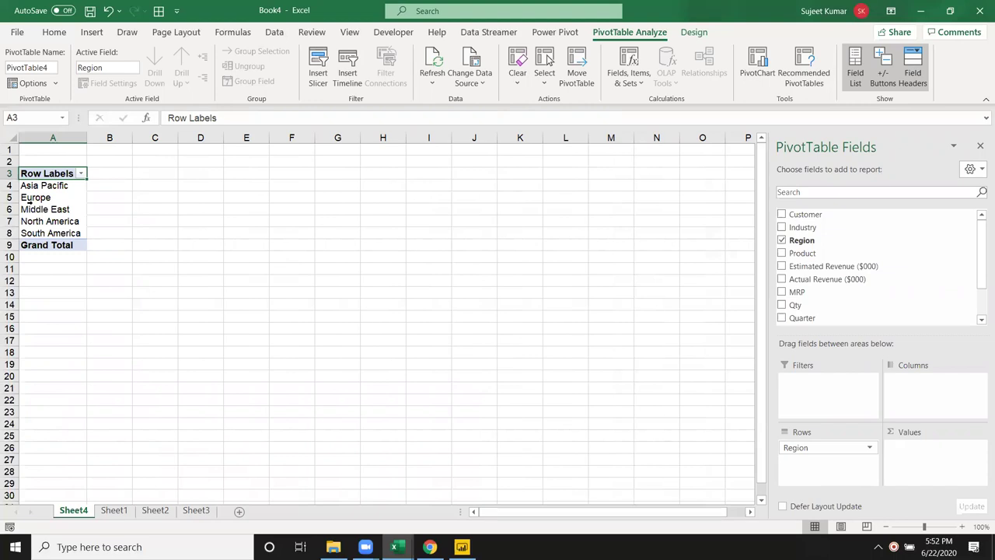
{"action": "mouse_move", "coordinate": [826, 448]}
{"action": "left_mouse_down"}
{"action": "mouse_move", "coordinate": [931, 387]}
{"action": "mouse_move", "coordinate": [920, 383]}
{"action": "left_mouse_up"}
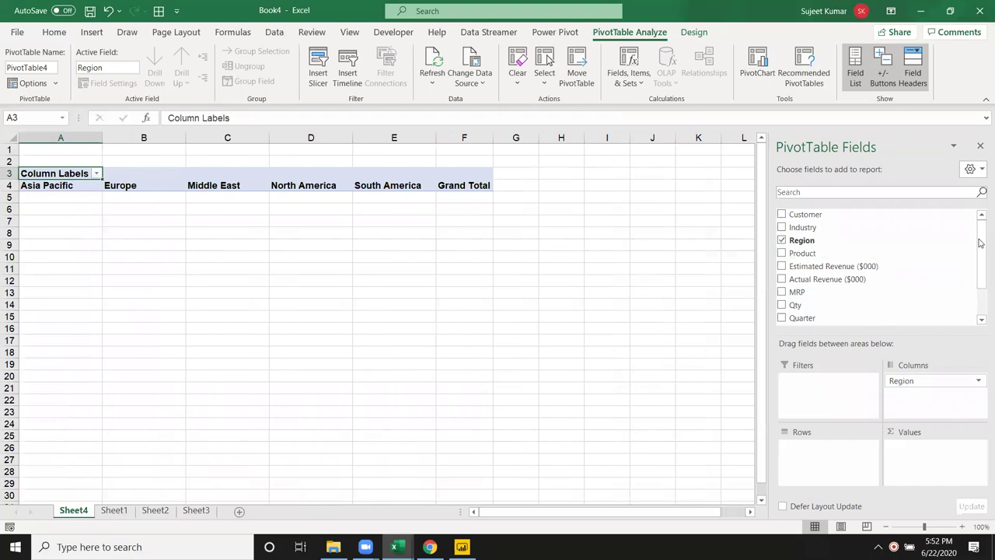
{"action": "scroll", "coordinate": [821, 311], "scroll_direction": "down", "scroll_amount": 2}
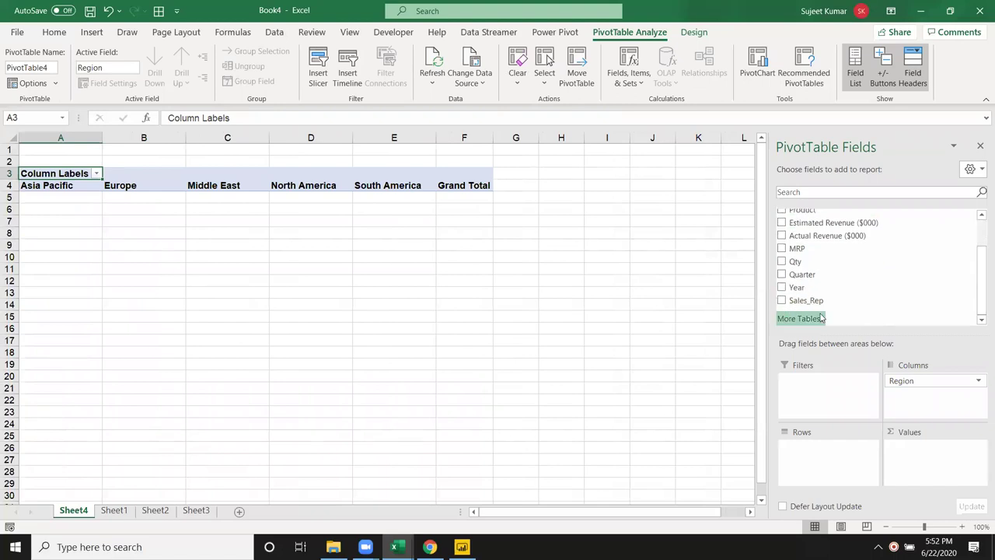
{"action": "scroll", "coordinate": [843, 293], "scroll_direction": "up", "scroll_amount": 1}
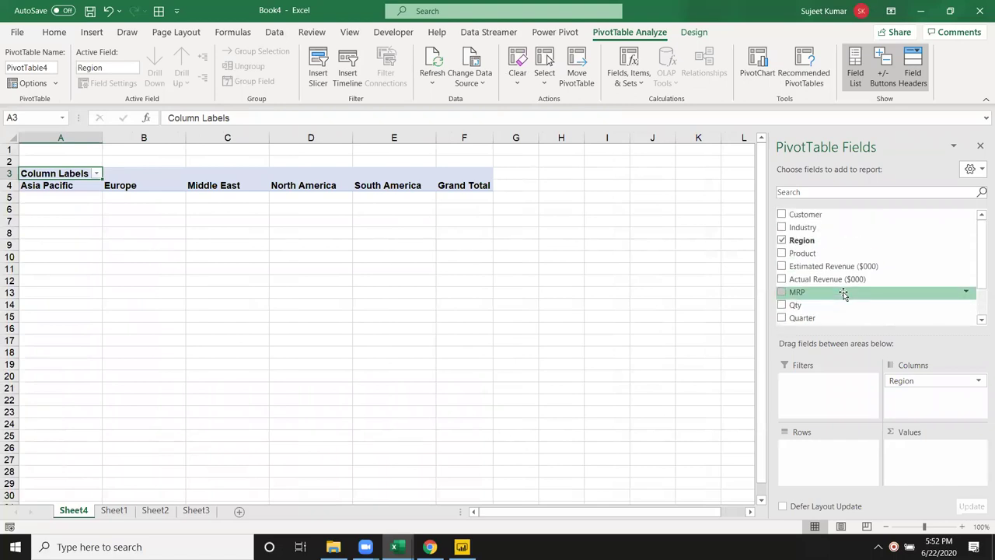
{"action": "scroll", "coordinate": [843, 293], "scroll_direction": "down", "scroll_amount": 1}
{"action": "scroll", "coordinate": [843, 297], "scroll_direction": "up", "scroll_amount": 1}
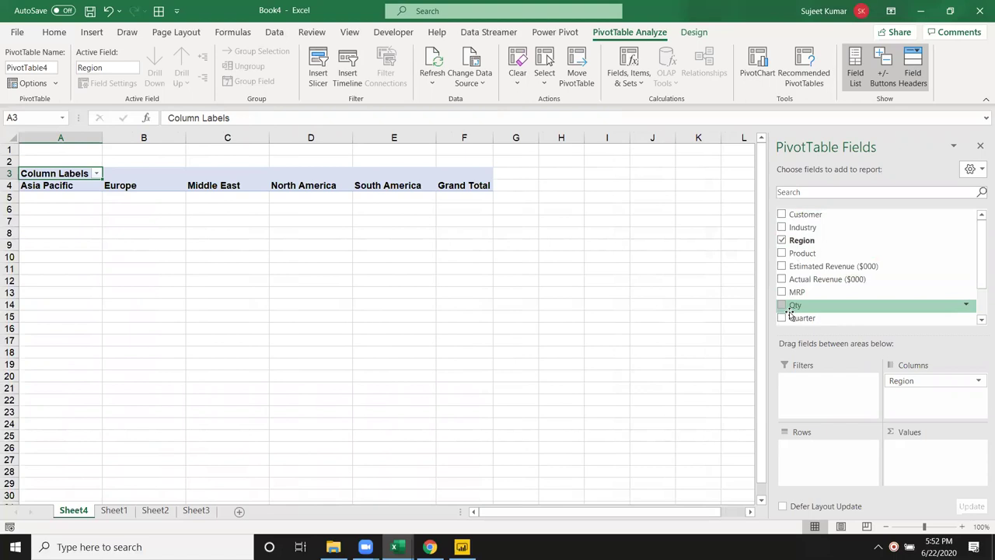
{"action": "scroll", "coordinate": [790, 311], "scroll_direction": "down", "scroll_amount": 1}
{"action": "scroll", "coordinate": [790, 311], "scroll_direction": "up", "scroll_amount": 1}
{"action": "mouse_move", "coordinate": [933, 380]}
{"action": "left_mouse_down"}
{"action": "mouse_move", "coordinate": [921, 461]}
{"action": "mouse_move", "coordinate": [835, 465]}
{"action": "left_mouse_up"}
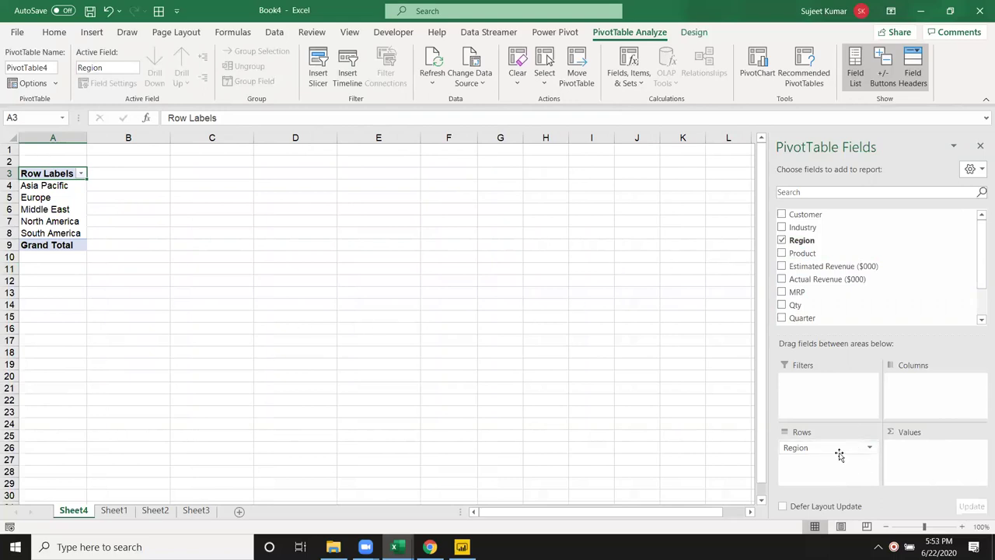
{"action": "mouse_move", "coordinate": [839, 455]}
{"action": "left_mouse_down"}
{"action": "mouse_move", "coordinate": [919, 393]}
{"action": "mouse_move", "coordinate": [837, 458]}
{"action": "left_mouse_up"}
Add Qty to the Values area and confirm Sum in Value Field Settings.
{"action": "mouse_move", "coordinate": [818, 312]}
{"action": "left_mouse_down"}
{"action": "mouse_move", "coordinate": [943, 465]}
{"action": "mouse_move", "coordinate": [925, 452]}
{"action": "left_mouse_up"}
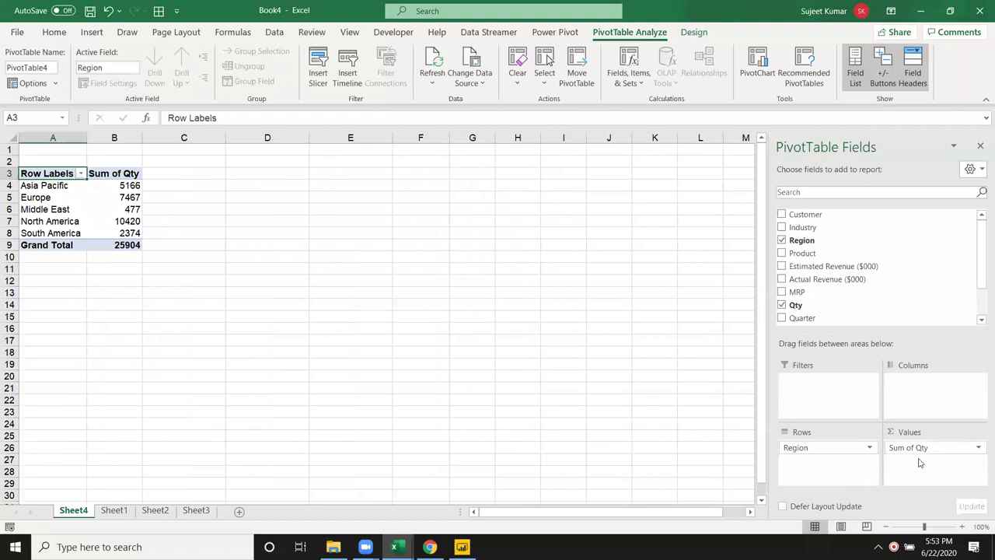
{"action": "left_click", "coordinate": [978, 449]}
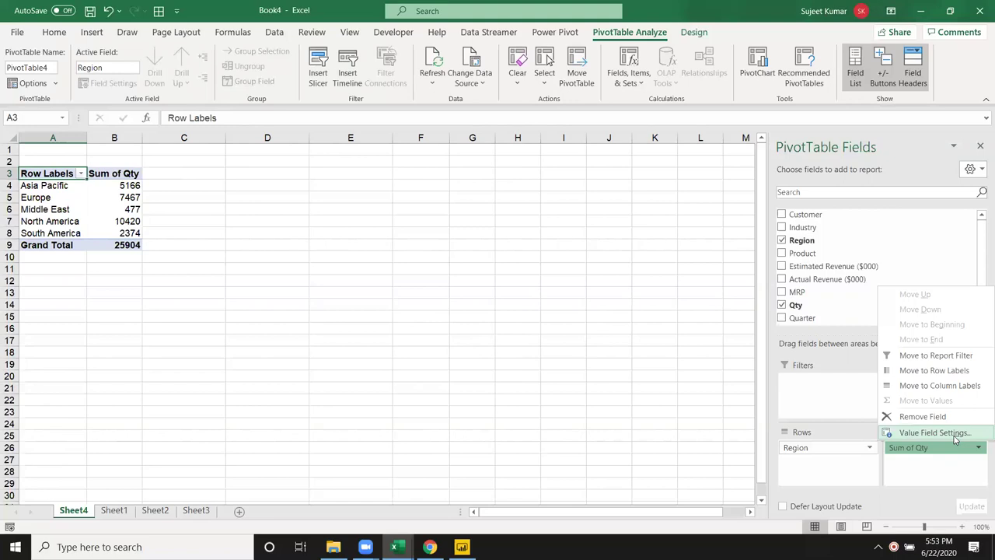
{"action": "left_click", "coordinate": [954, 433]}
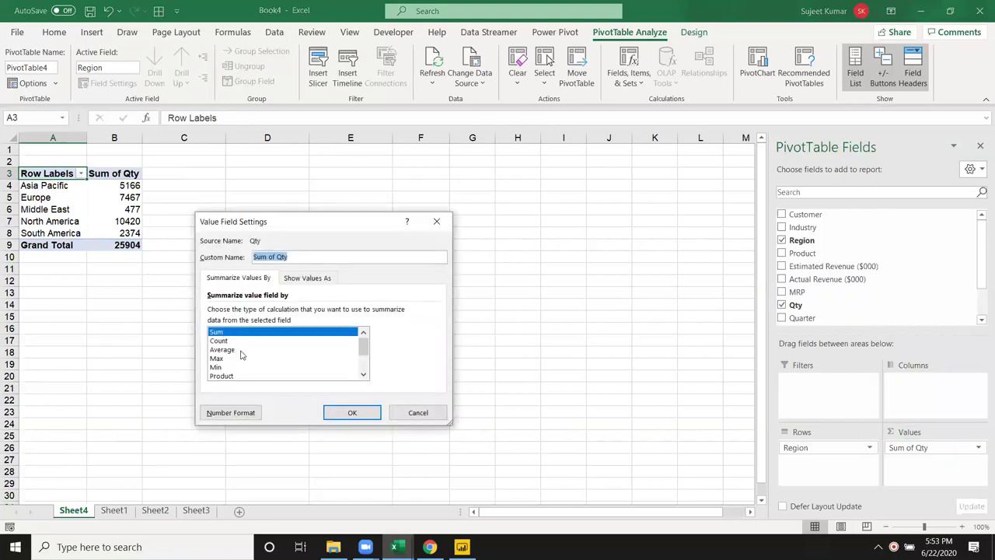
{"action": "left_click", "coordinate": [359, 416]}
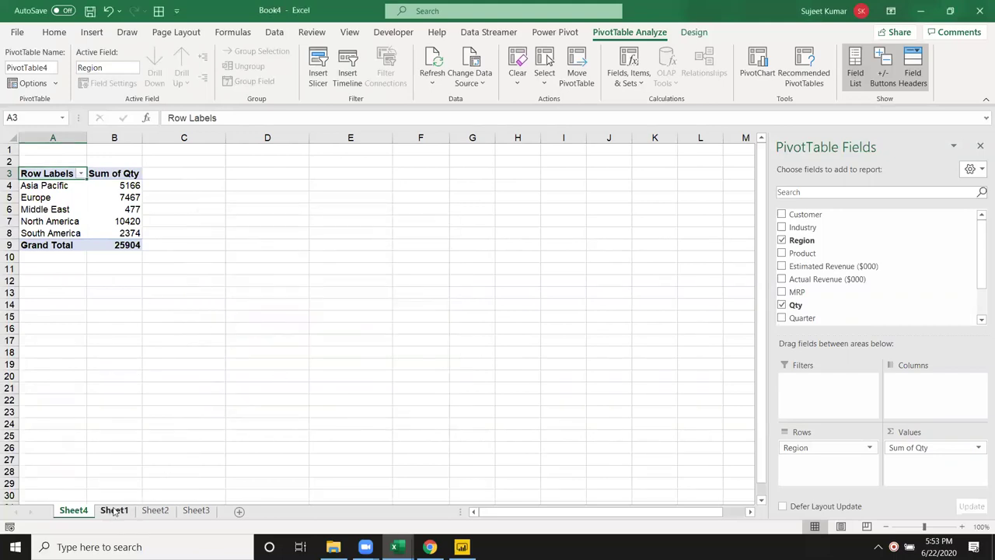
{"action": "left_click", "coordinate": [113, 511]}
{"action": "left_click", "coordinate": [78, 511]}
Rename the pivot headers Row Labels to 'Region' and Sum of Qty to 'Total Qty'.
{"action": "left_click_drag", "start_coordinate": [31, 197], "coordinate": [40, 222]}
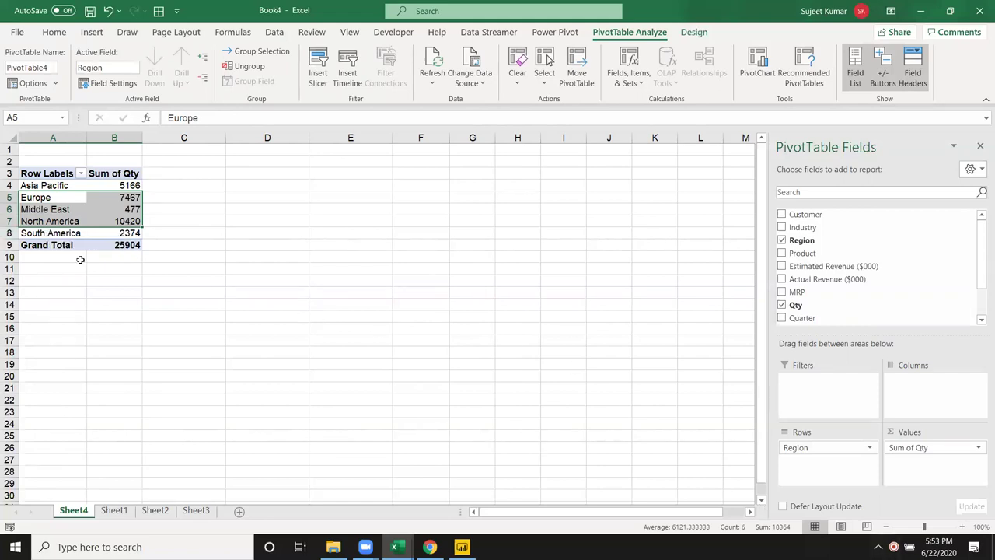
{"action": "left_click", "coordinate": [148, 289]}
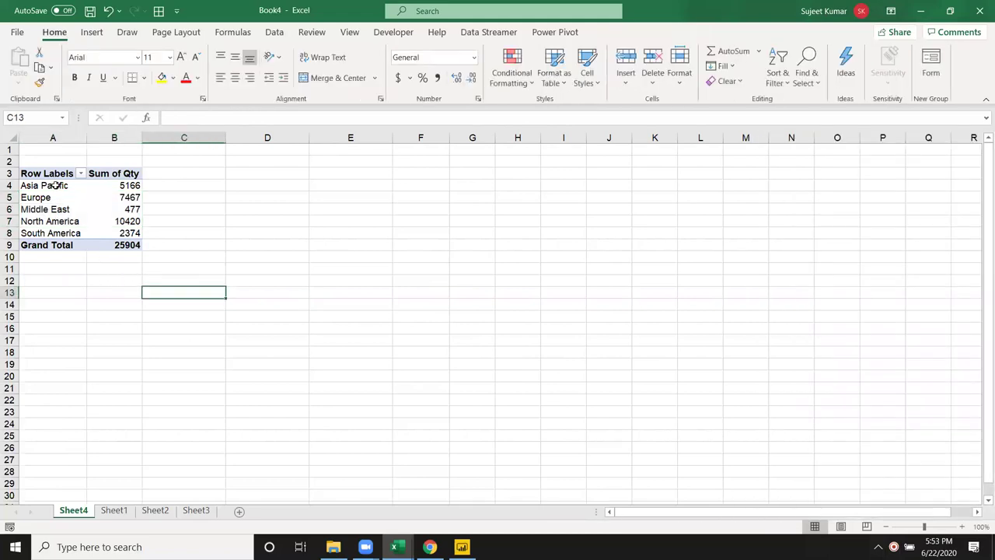
{"action": "left_click", "coordinate": [53, 174]}
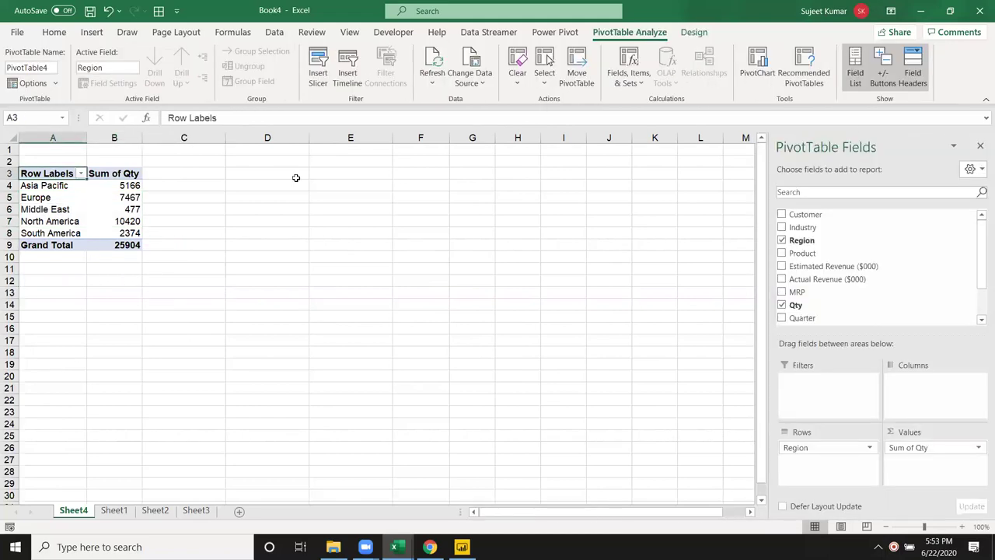
{"action": "type", "text": "Region"}
{"action": "key", "text": "Return"}
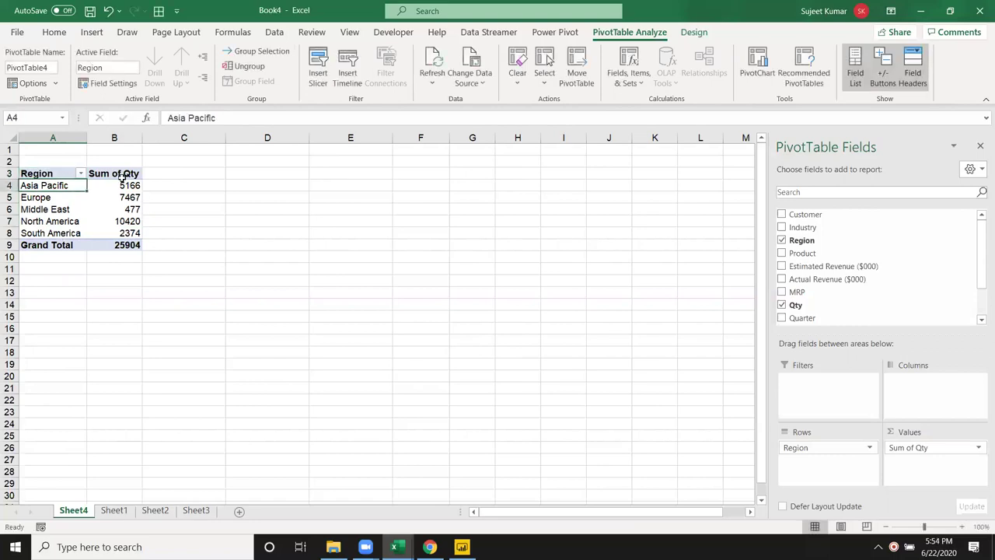
{"action": "left_click", "coordinate": [120, 177]}
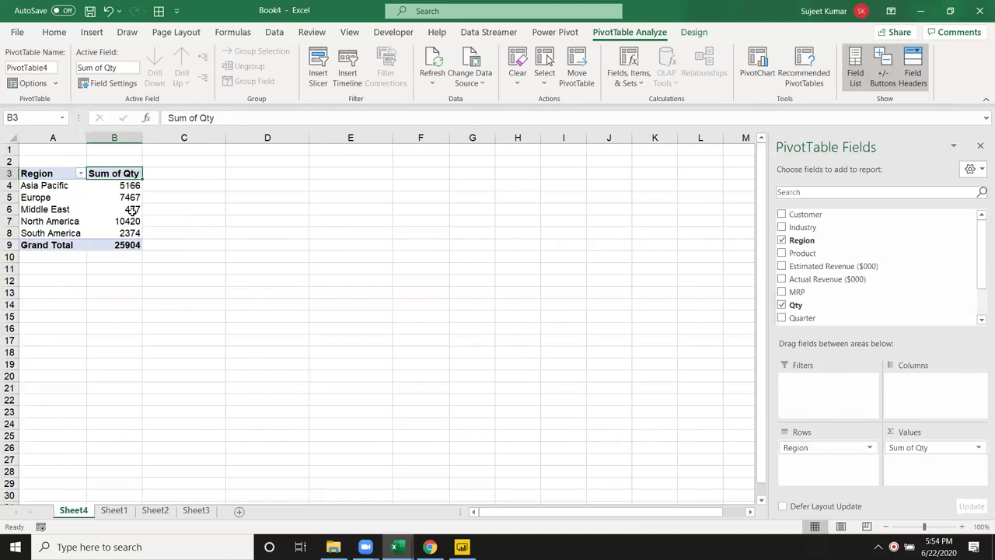
{"action": "type", "text": "Total "}
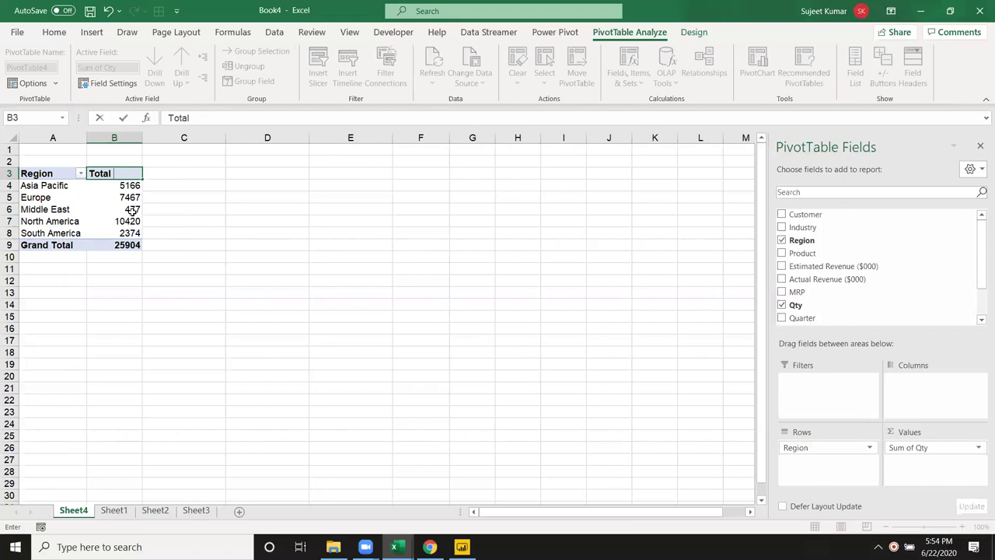
{"action": "type", "text": "Qty"}
{"action": "key", "text": "Return"}
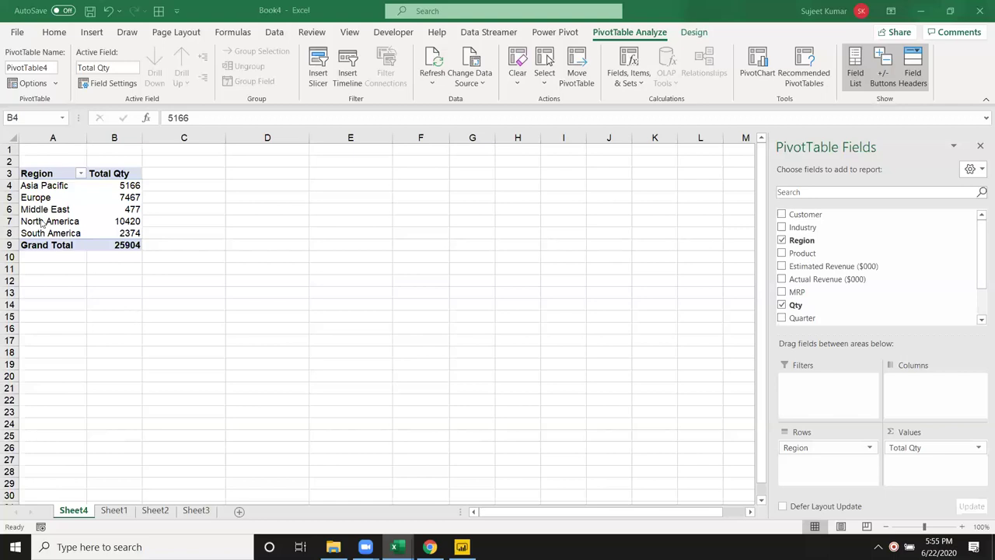
Select and review the Total Qty by Region pivot range A3:B9.
{"action": "left_click", "coordinate": [117, 184]}
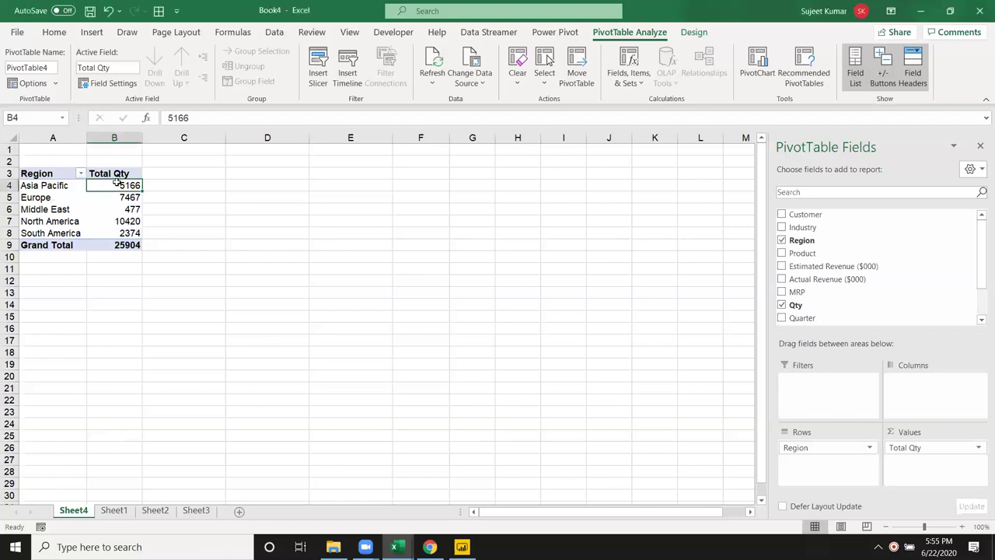
{"action": "left_click", "coordinate": [52, 176]}
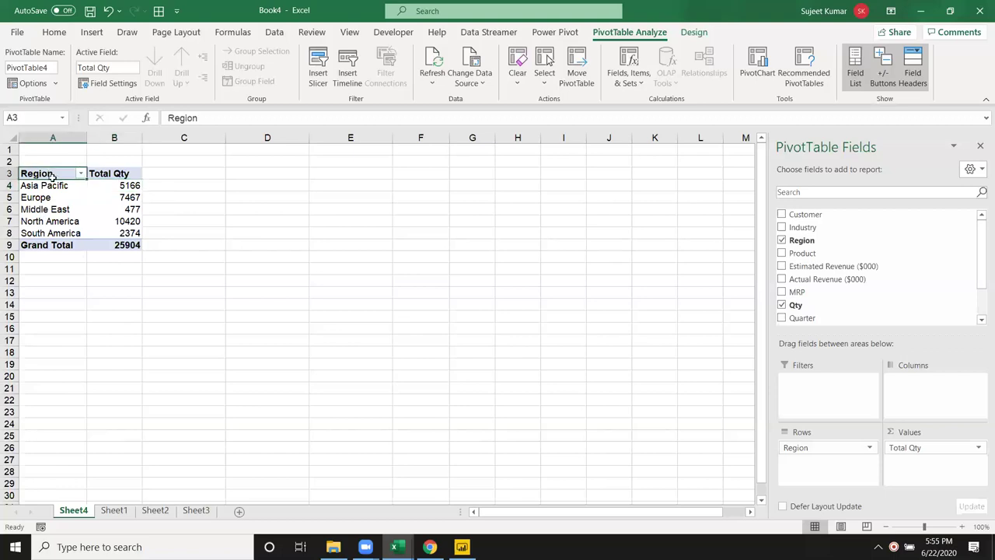
{"action": "left_click_drag", "start_coordinate": [52, 176], "coordinate": [104, 236]}
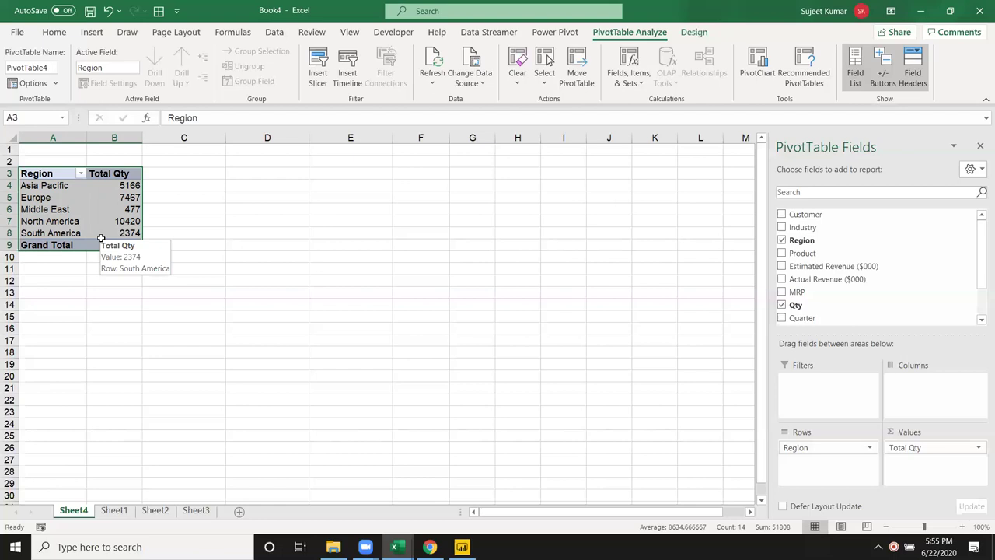
{"action": "left_click", "coordinate": [107, 213]}
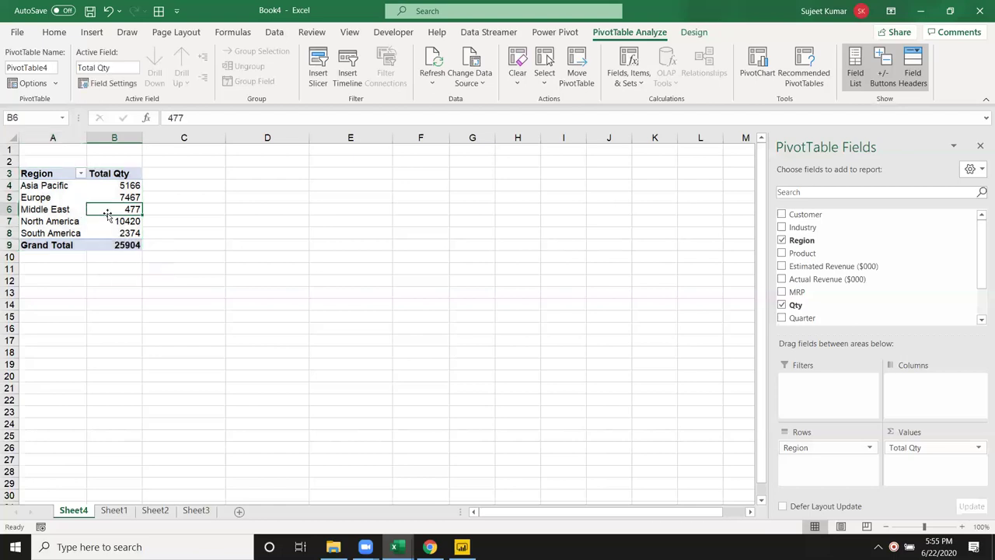
{"action": "left_click", "coordinate": [54, 31]}
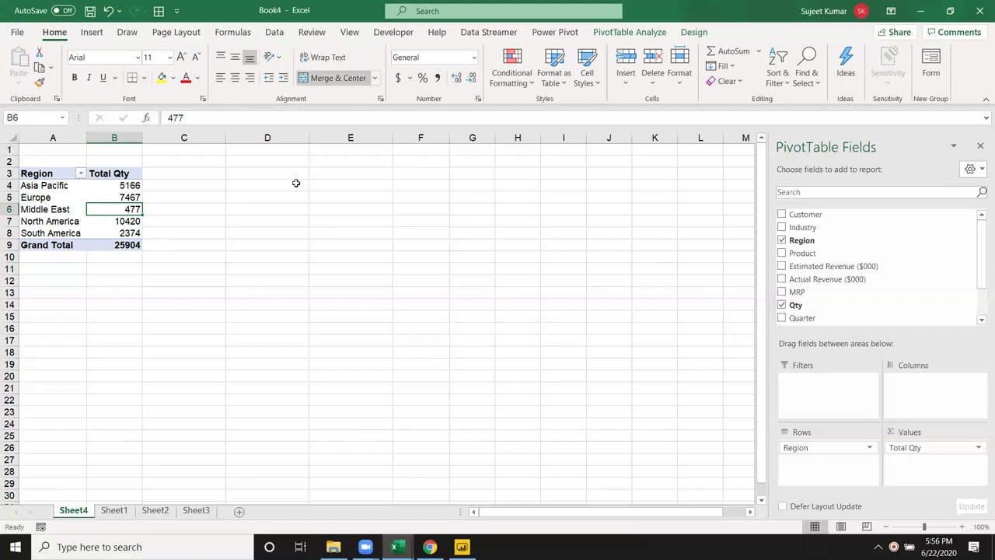
Review the source data rows on Sheet1.
{"action": "left_click", "coordinate": [132, 512]}
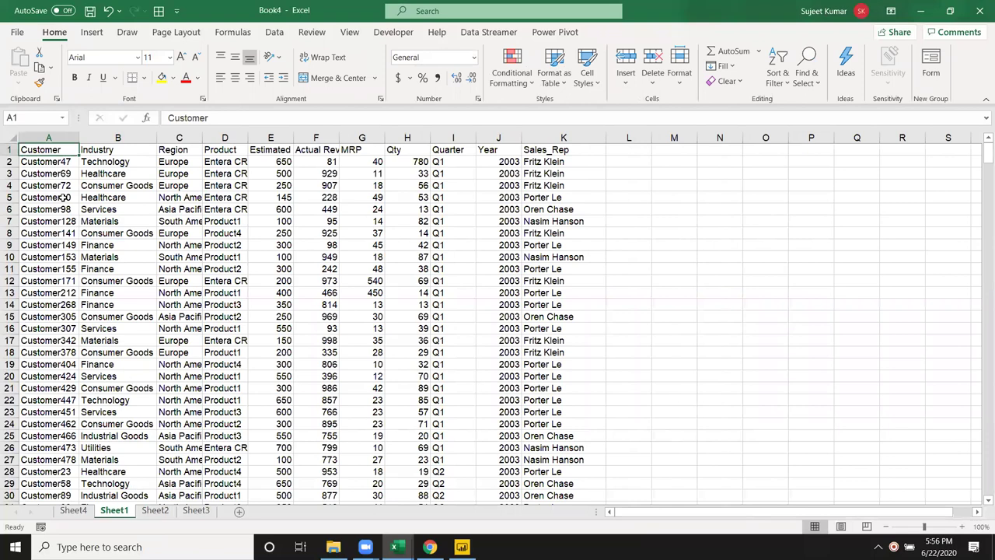
{"action": "left_click_drag", "start_coordinate": [62, 198], "coordinate": [505, 484]}
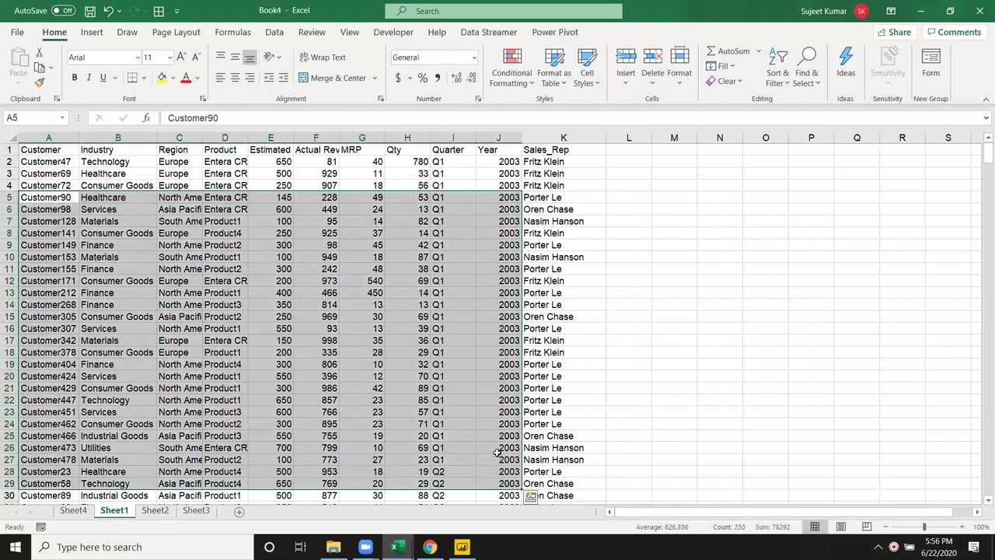
{"action": "scroll", "coordinate": [497, 435], "scroll_direction": "down", "scroll_amount": 5}
{"action": "scroll", "coordinate": [497, 420], "scroll_direction": "down", "scroll_amount": 4}
{"action": "left_click_drag", "start_coordinate": [302, 388], "coordinate": [514, 223]}
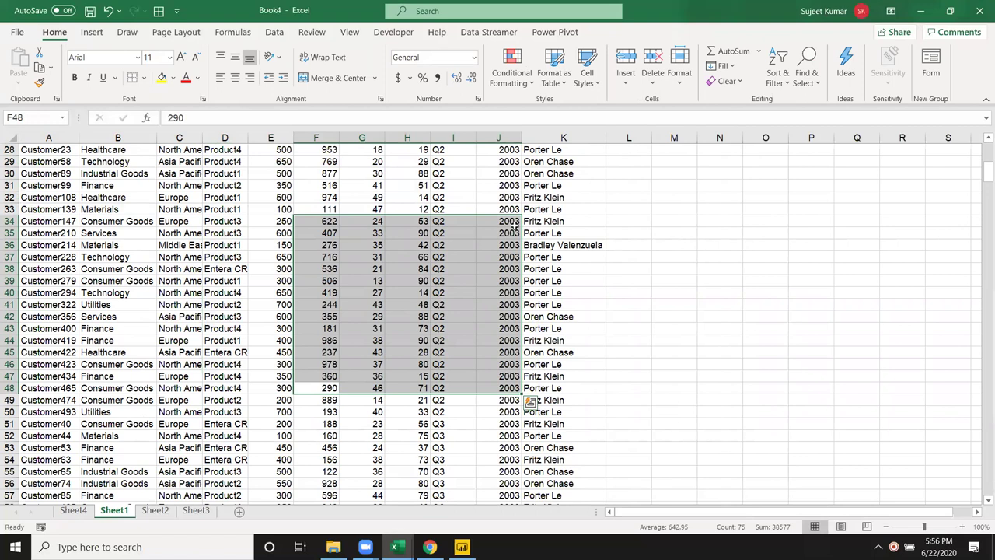
{"action": "left_click", "coordinate": [77, 511]}
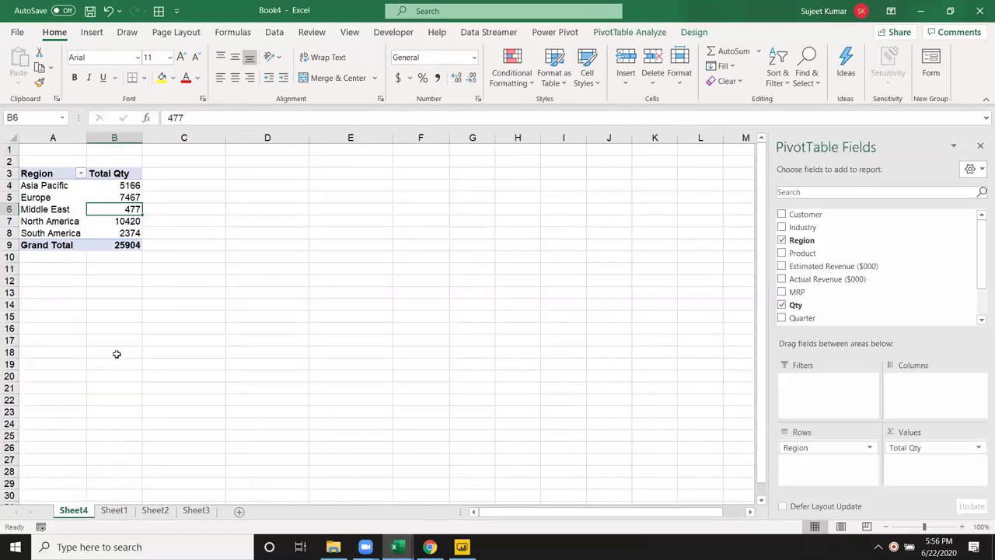
Refresh PivotTable4 from its source and refit column B to its values.
{"action": "right_click", "coordinate": [125, 208]}
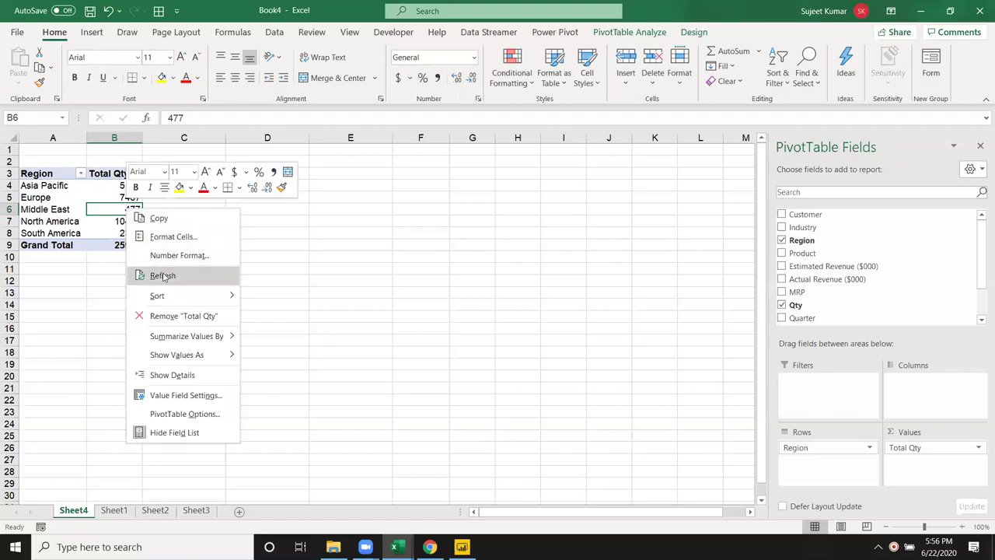
{"action": "left_click", "coordinate": [163, 276]}
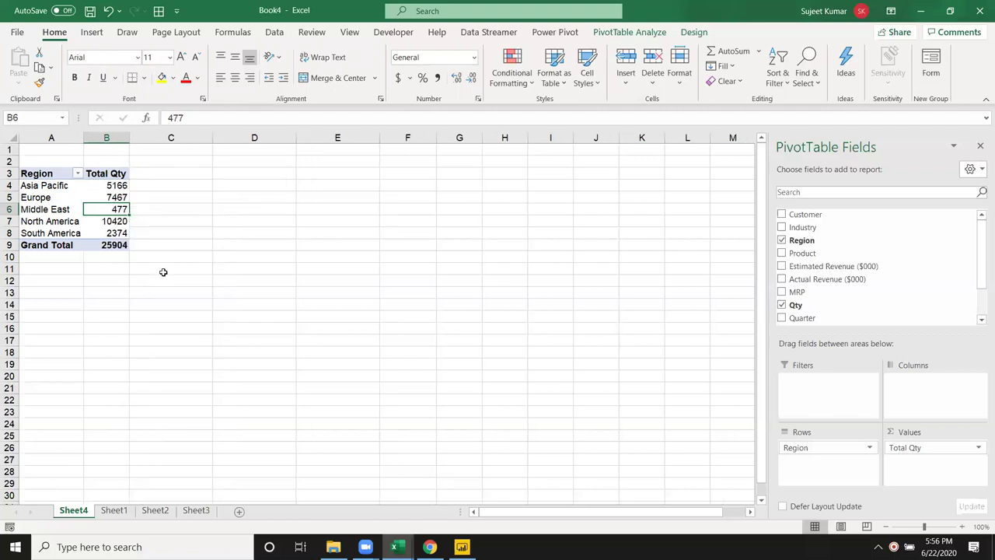
{"action": "left_click_drag", "start_coordinate": [132, 136], "coordinate": [131, 135]}
{"action": "left_click", "coordinate": [52, 189]}
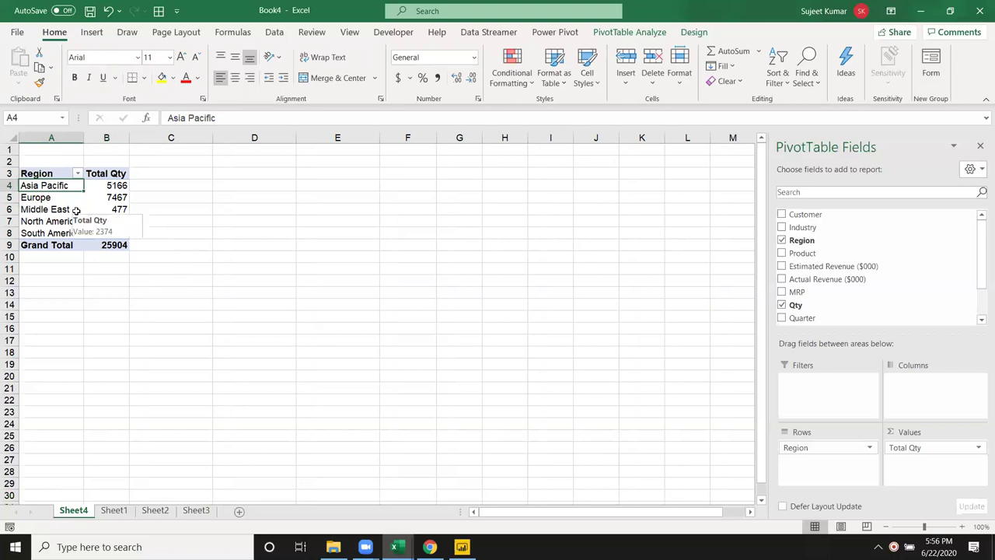
{"action": "left_click_drag", "start_coordinate": [48, 172], "coordinate": [100, 245]}
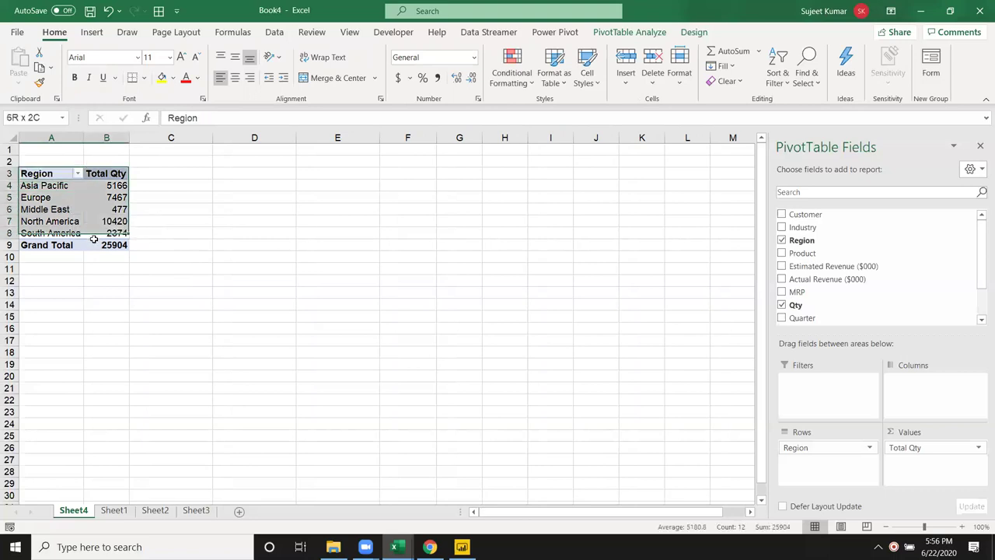
Apply a dark blue PivotTable style from the Design styles gallery.
{"action": "left_click", "coordinate": [695, 33]}
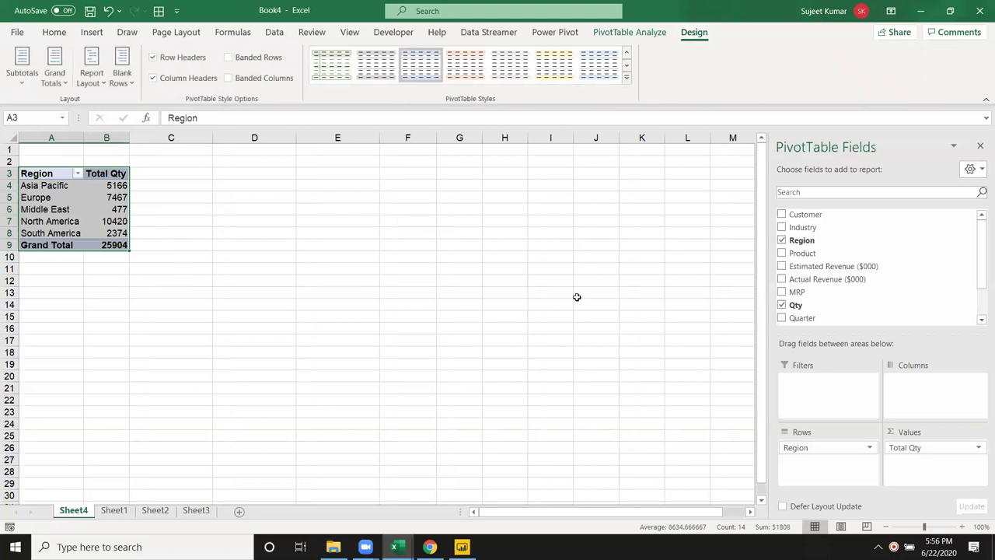
{"action": "left_click", "coordinate": [627, 78]}
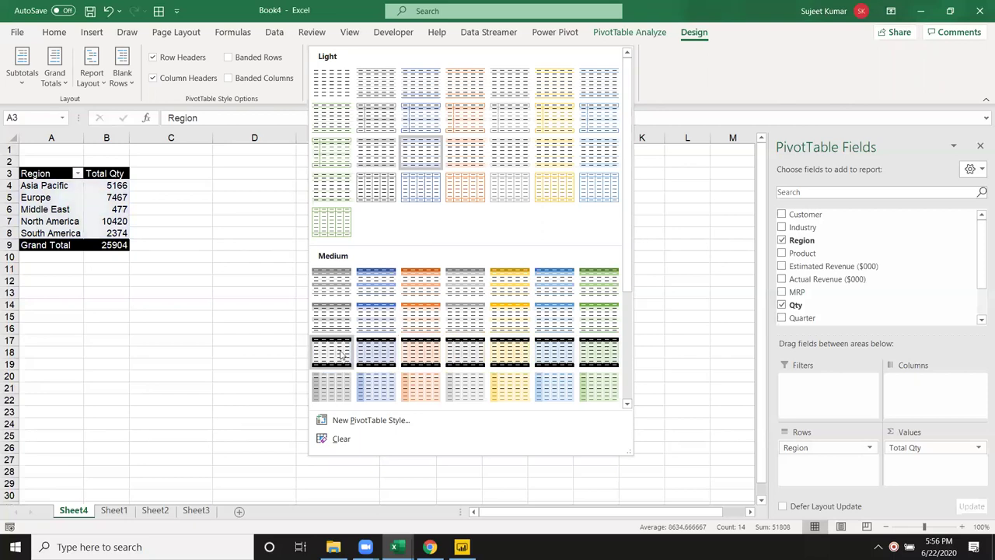
{"action": "scroll", "coordinate": [378, 366], "scroll_direction": "down", "scroll_amount": 2}
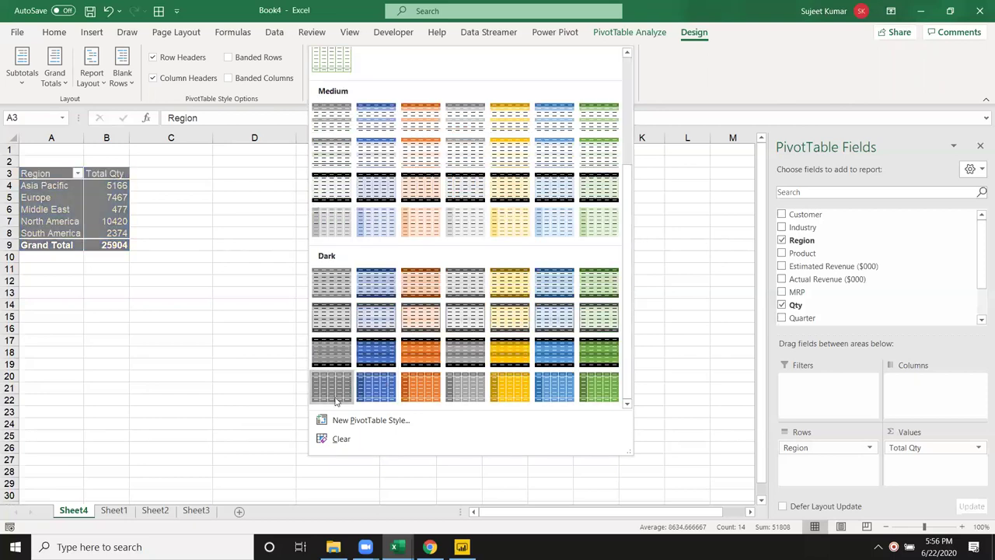
{"action": "left_click", "coordinate": [375, 394]}
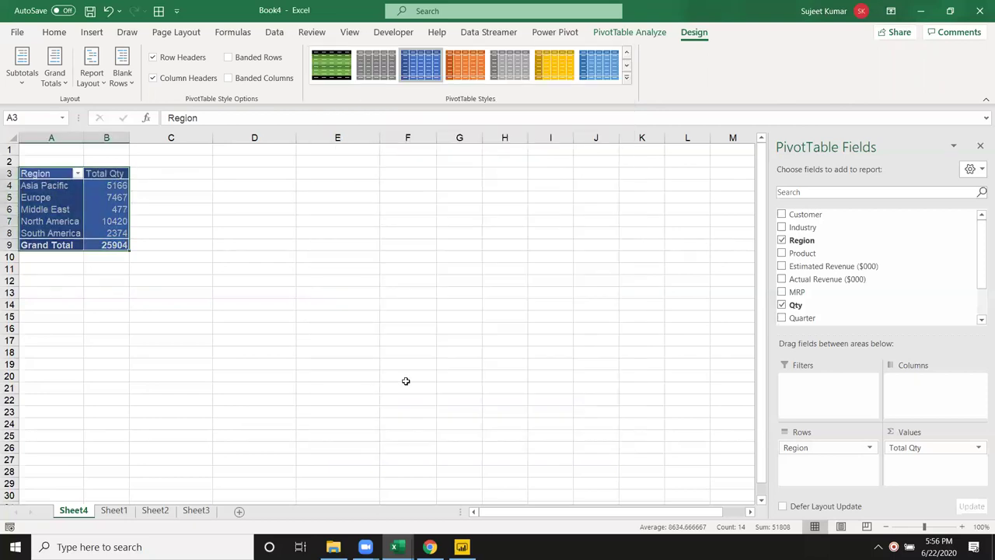
Check the styled pivot values, including Grand Total 25904 and North America's 10420.
{"action": "left_click", "coordinate": [113, 246]}
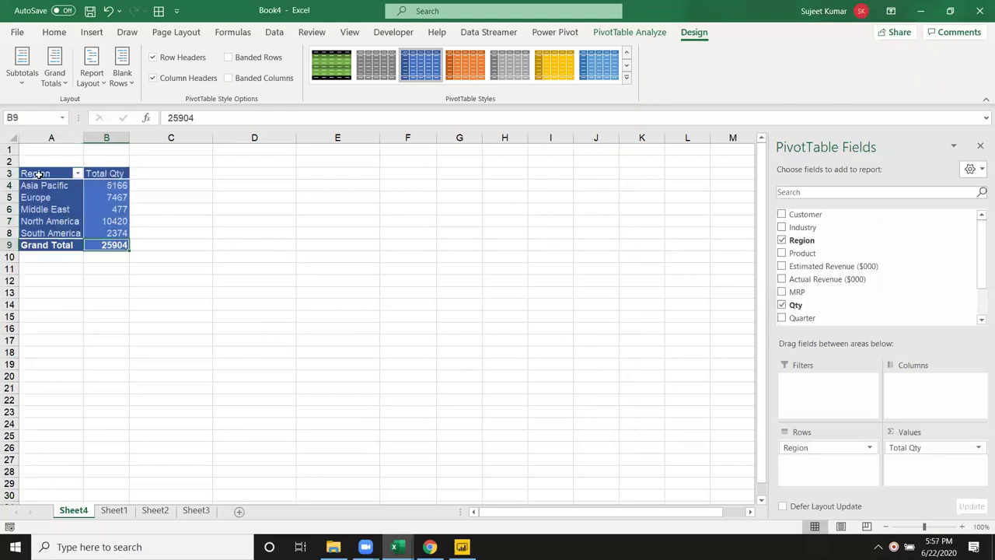
{"action": "left_click", "coordinate": [109, 234]}
{"action": "left_click", "coordinate": [114, 220]}
{"action": "key", "text": "Up"}
{"action": "key", "text": "Up"}
{"action": "key", "text": "Up"}
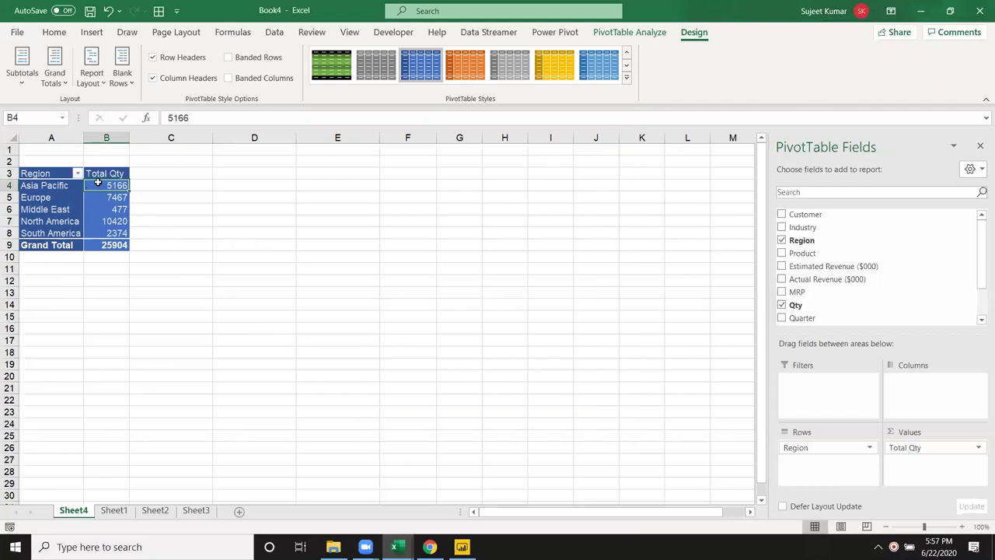
{"action": "left_click_drag", "start_coordinate": [39, 173], "coordinate": [104, 243]}
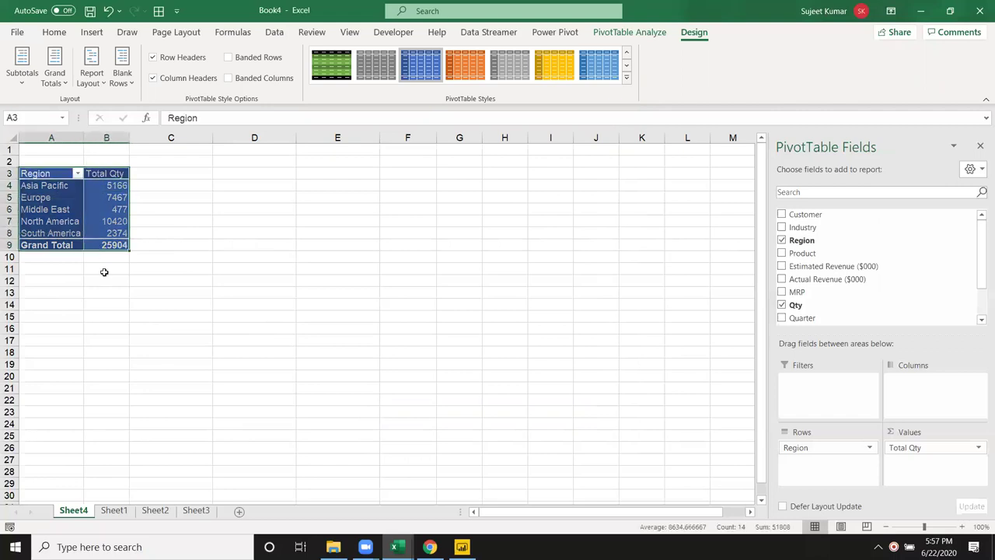
{"action": "left_click", "coordinate": [115, 221]}
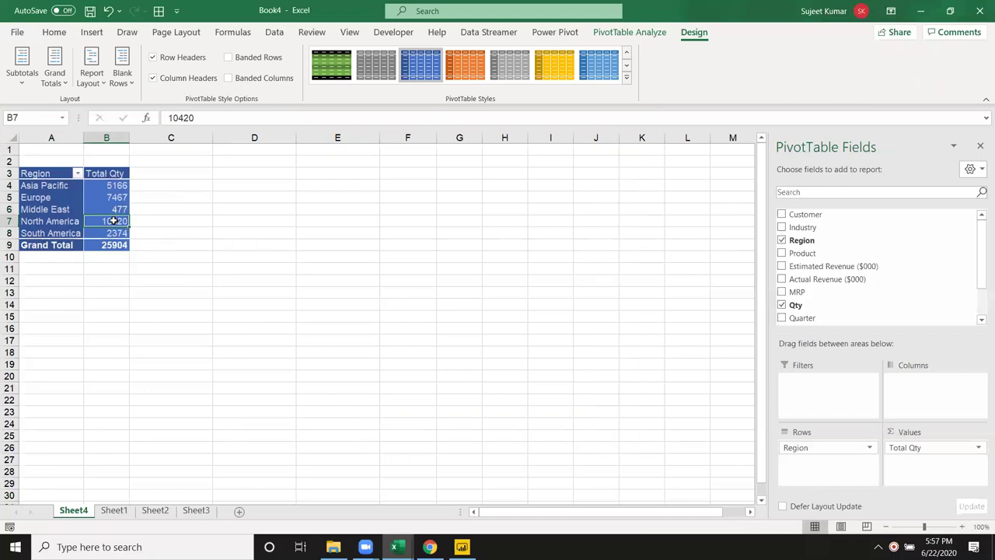
{"action": "mouse_move", "coordinate": [114, 221]}
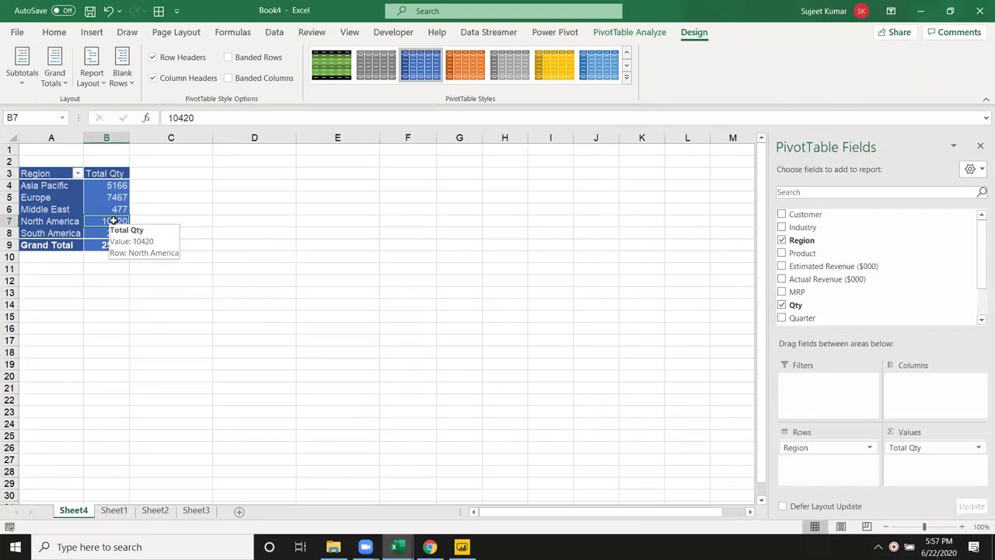
Return to Sheet1's sales data from the header row and inspect the Region (C) and Qty (H) columns.
{"action": "left_click", "coordinate": [115, 511]}
{"action": "left_click", "coordinate": [143, 268]}
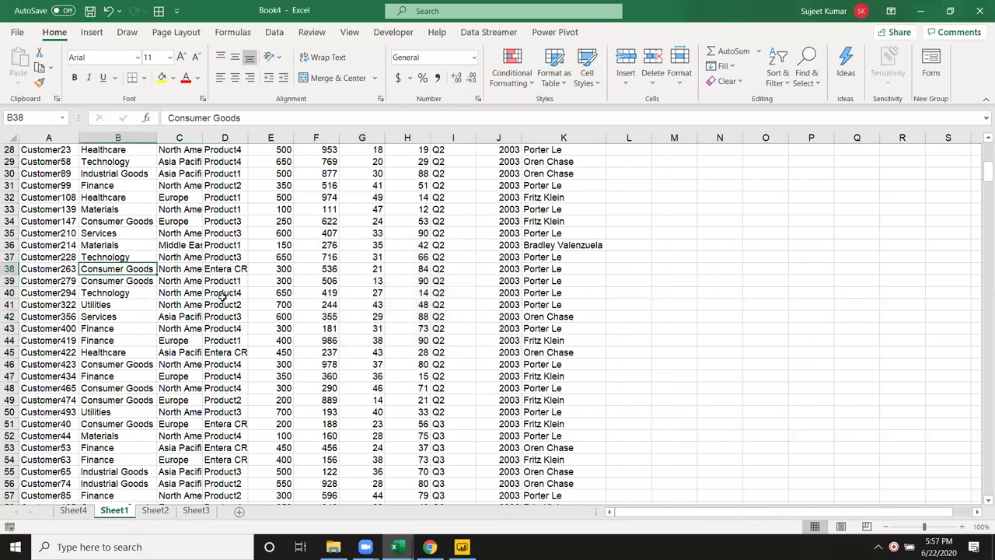
{"action": "scroll", "coordinate": [223, 296], "scroll_direction": "up", "scroll_amount": 9}
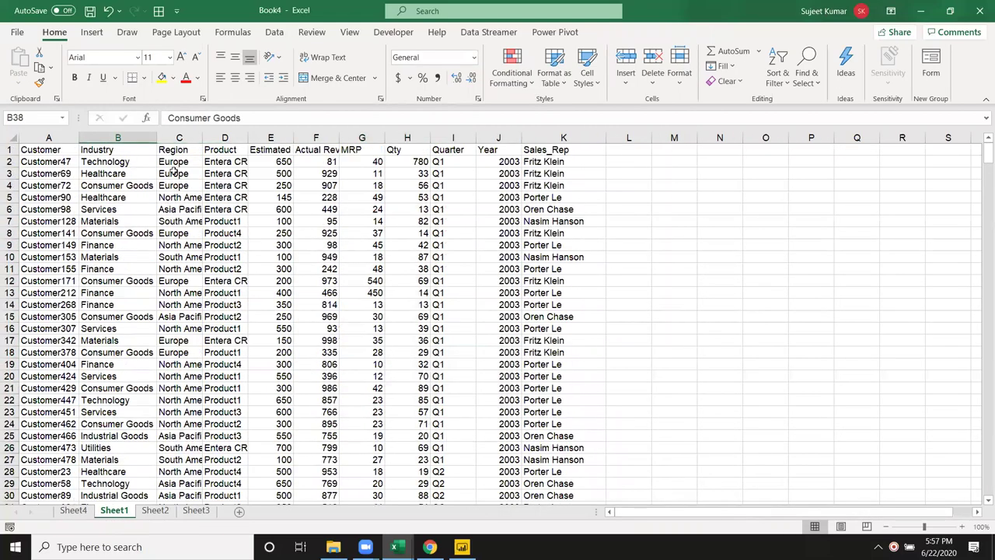
{"action": "left_click", "coordinate": [178, 137]}
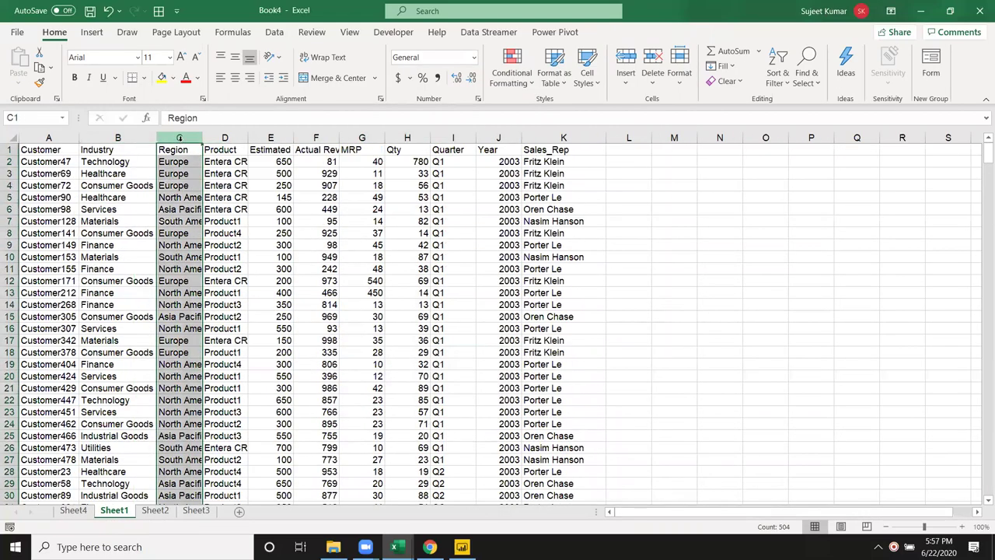
{"action": "left_click", "coordinate": [407, 139]}
{"action": "left_click", "coordinate": [35, 149]}
Insert a PivotTable of Sheet1!A1:K504 on a new sheet with Region rows and Qty and MRP summed.
{"action": "left_click", "coordinate": [92, 32]}
{"action": "left_click", "coordinate": [23, 62]}
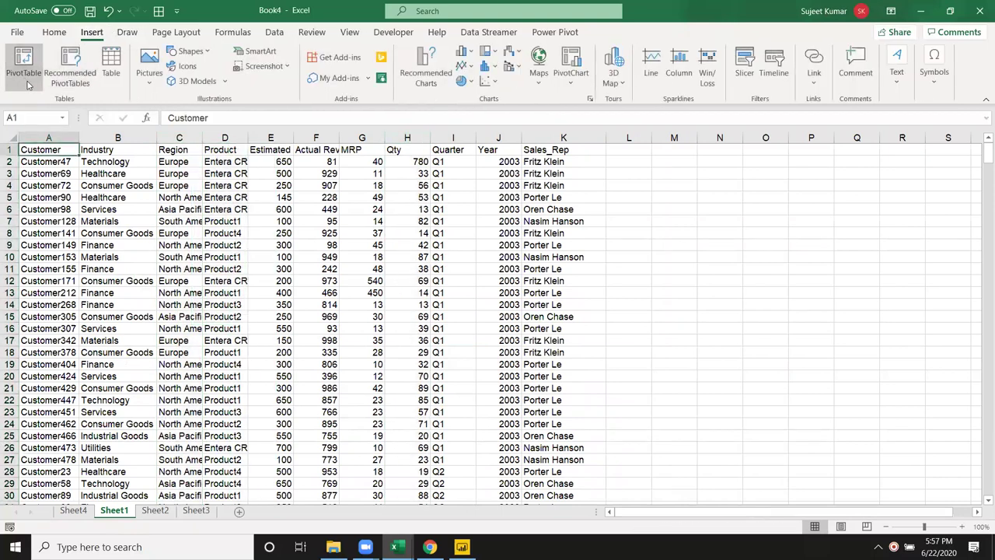
{"action": "left_click", "coordinate": [376, 421]}
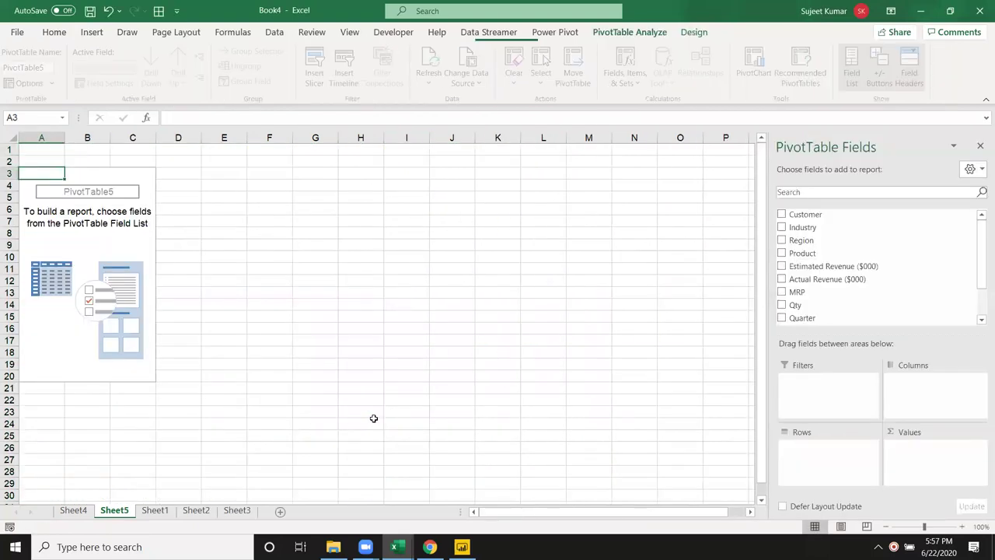
{"action": "left_click_drag", "start_coordinate": [801, 240], "coordinate": [832, 469]}
{"action": "left_click_drag", "start_coordinate": [795, 304], "coordinate": [901, 447]}
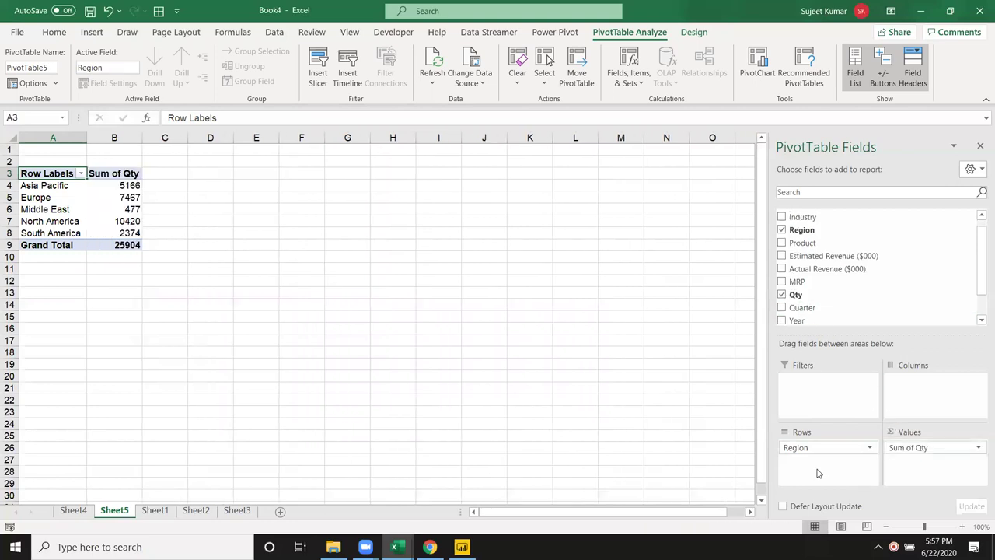
{"action": "mouse_move", "coordinate": [796, 282]}
{"action": "left_mouse_down"}
{"action": "mouse_move", "coordinate": [931, 476]}
{"action": "mouse_move", "coordinate": [920, 463]}
{"action": "left_mouse_up"}
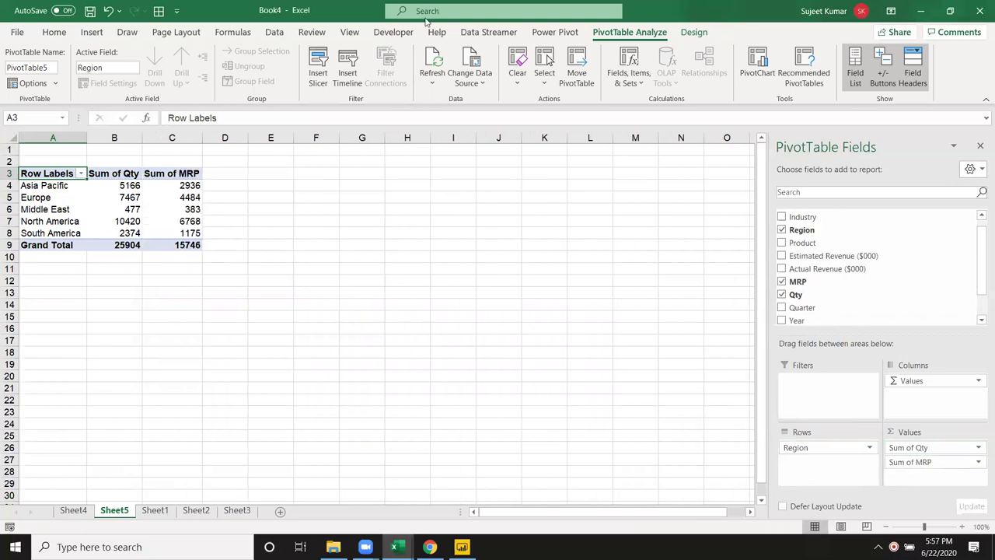
Change the MRP value field to summarize by Average, giving an Average of MRP column.
{"action": "left_click", "coordinate": [954, 461]}
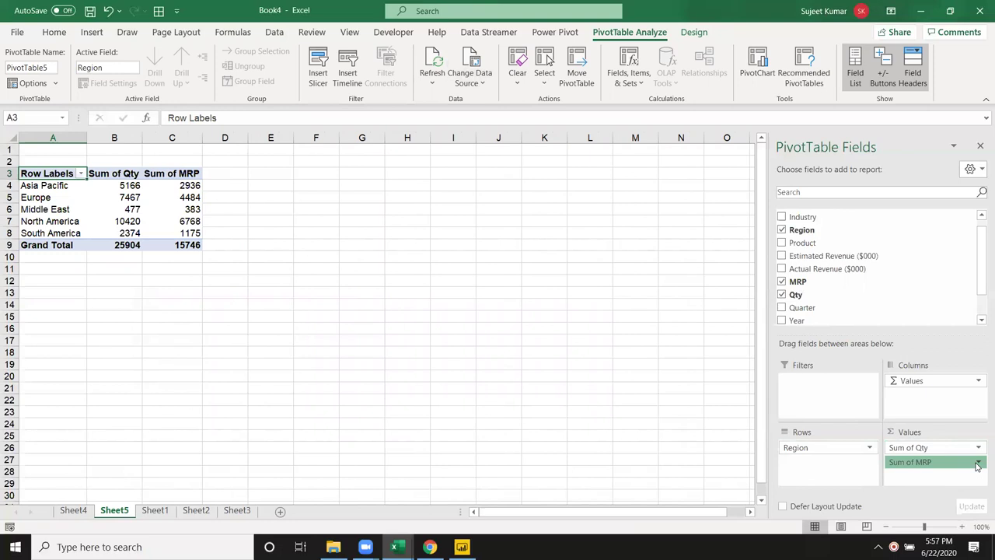
{"action": "left_click", "coordinate": [953, 448]}
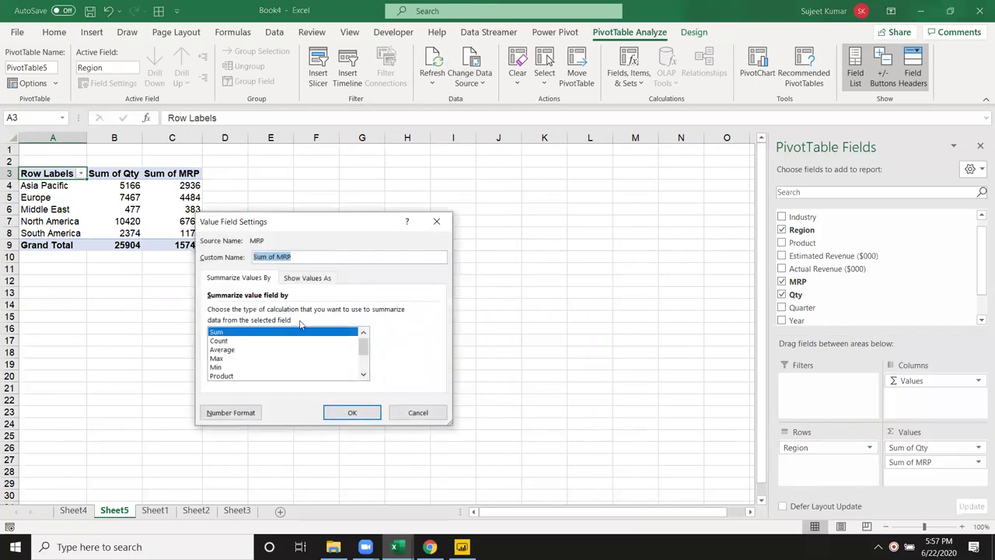
{"action": "left_click", "coordinate": [223, 351]}
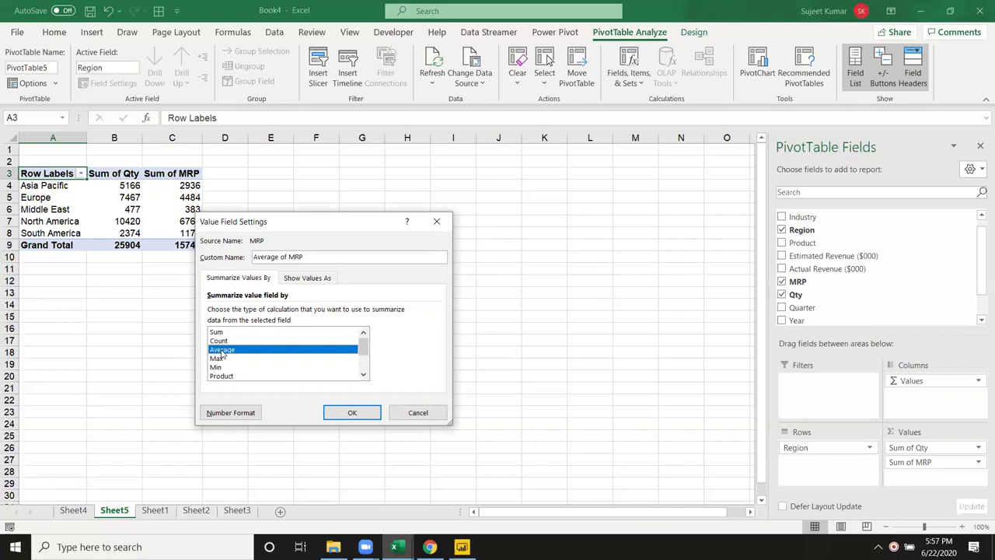
{"action": "left_click", "coordinate": [352, 413]}
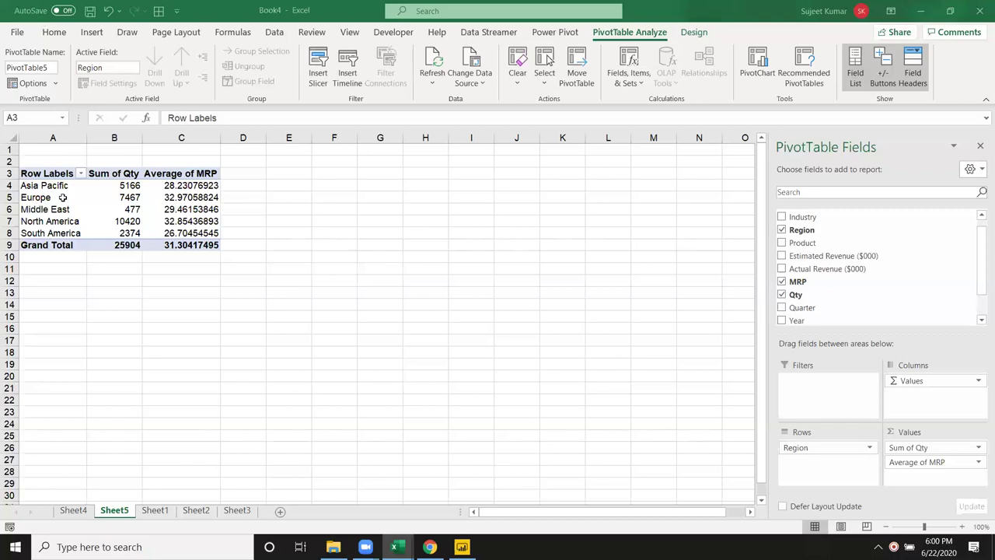
Select the pivot's Average of MRP cells and headers, then select part of Sheet1's MRP column.
{"action": "left_click", "coordinate": [188, 183]}
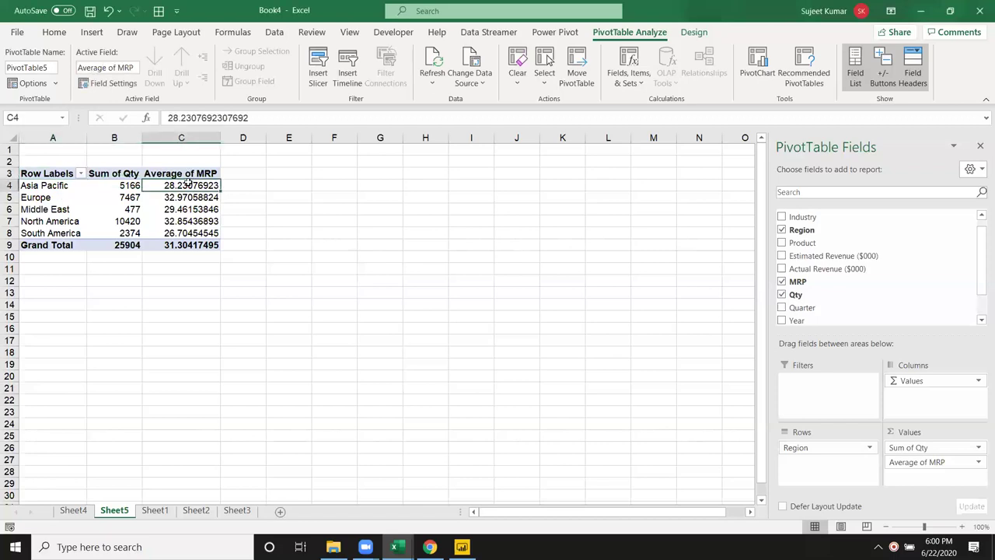
{"action": "left_click", "coordinate": [116, 174]}
{"action": "left_click", "coordinate": [169, 174], "text": "shift"}
{"action": "mouse_move", "coordinate": [129, 241]}
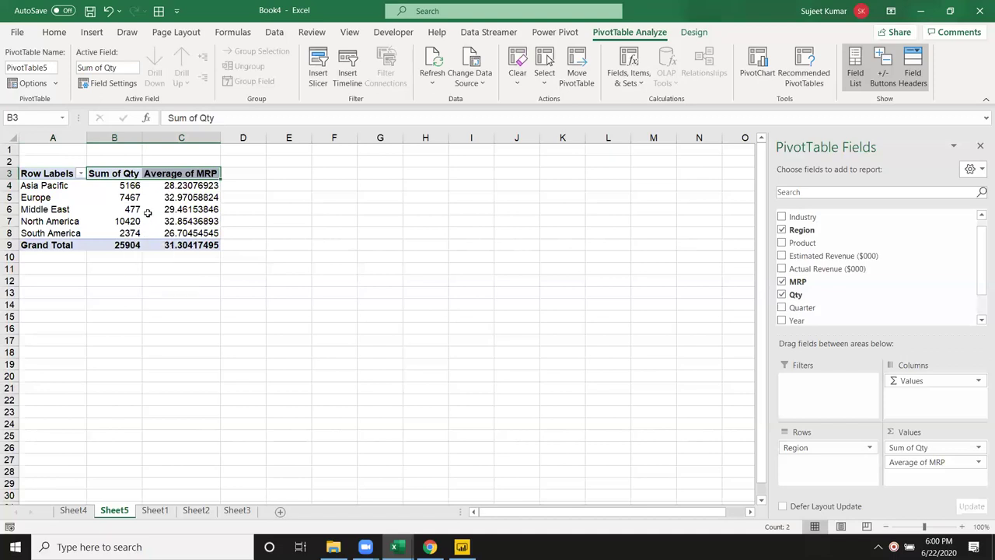
{"action": "left_click", "coordinate": [175, 174]}
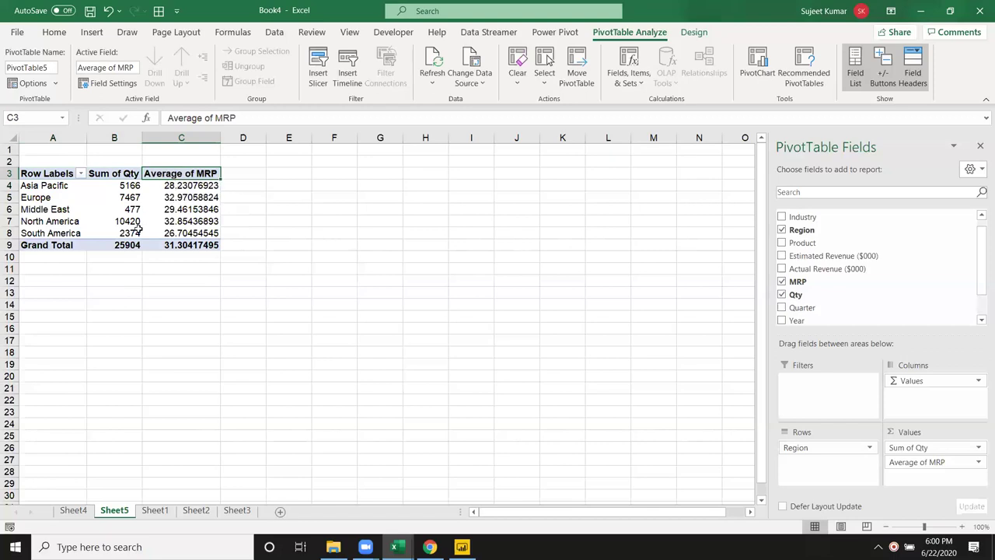
{"action": "left_click", "coordinate": [155, 511]}
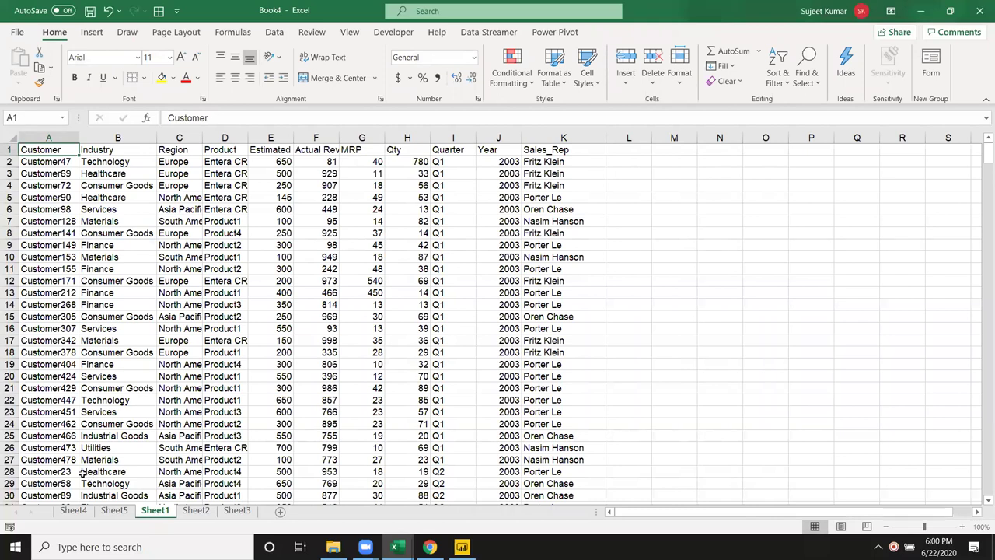
{"action": "left_click_drag", "start_coordinate": [379, 161], "coordinate": [373, 342]}
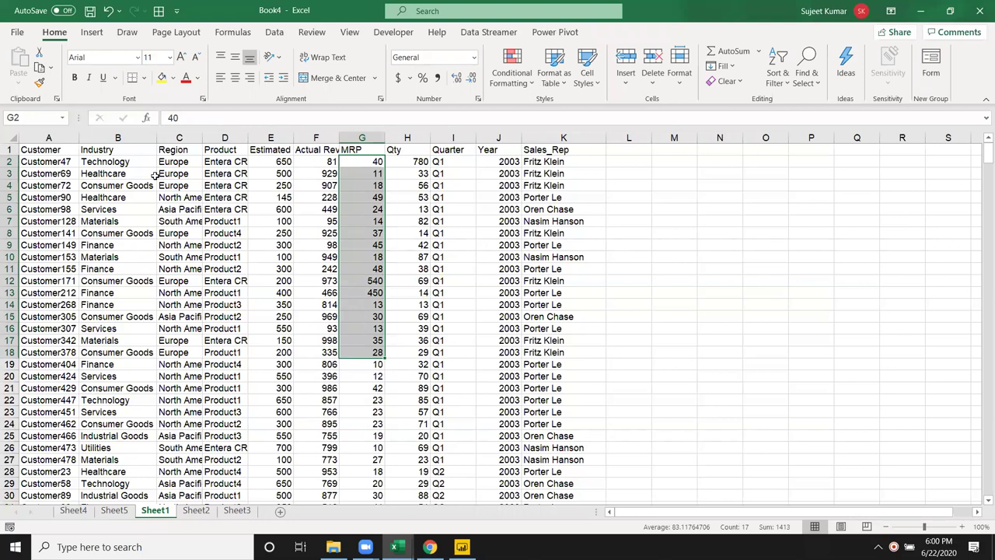
{"action": "left_click", "coordinate": [114, 510]}
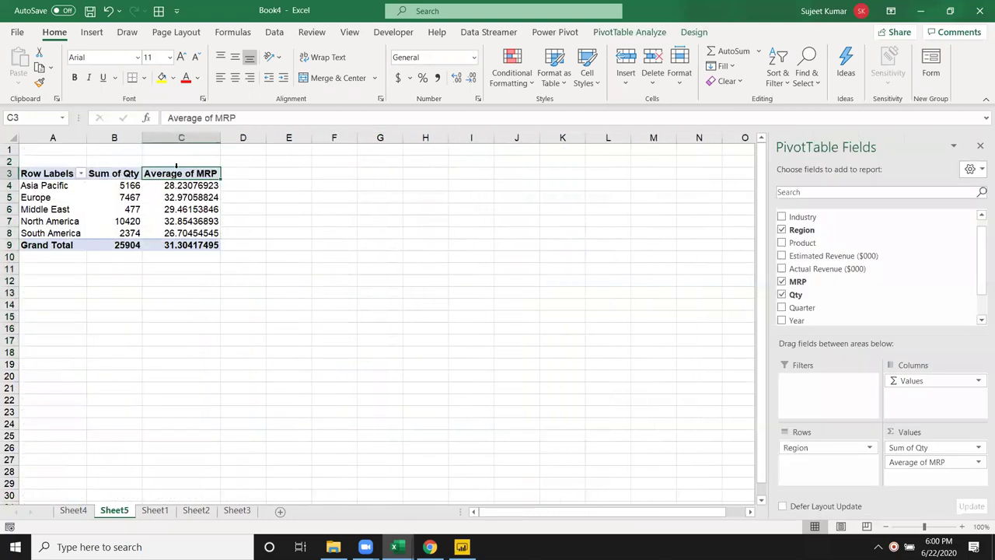
{"action": "left_click_drag", "start_coordinate": [400, 188], "coordinate": [413, 164]}
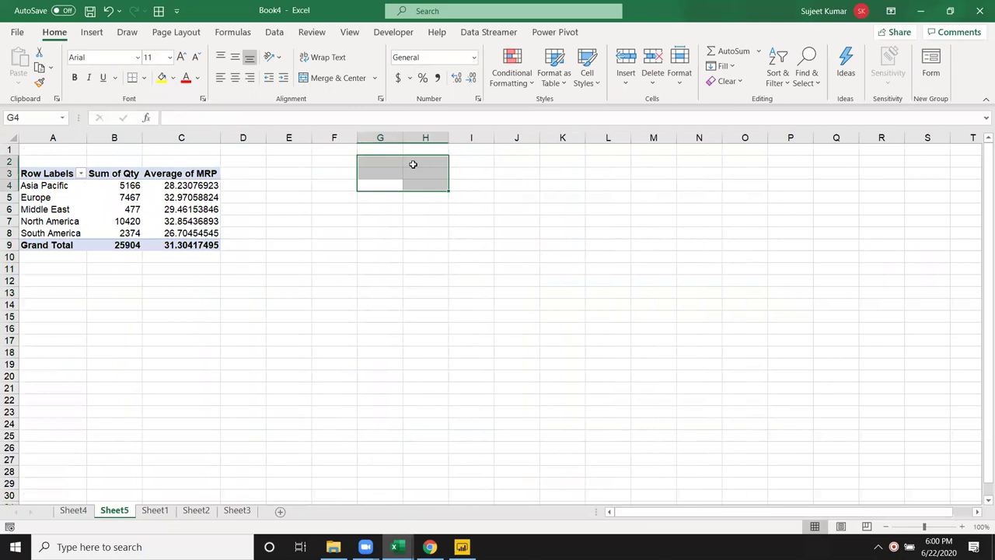
{"action": "key", "text": "Down"}
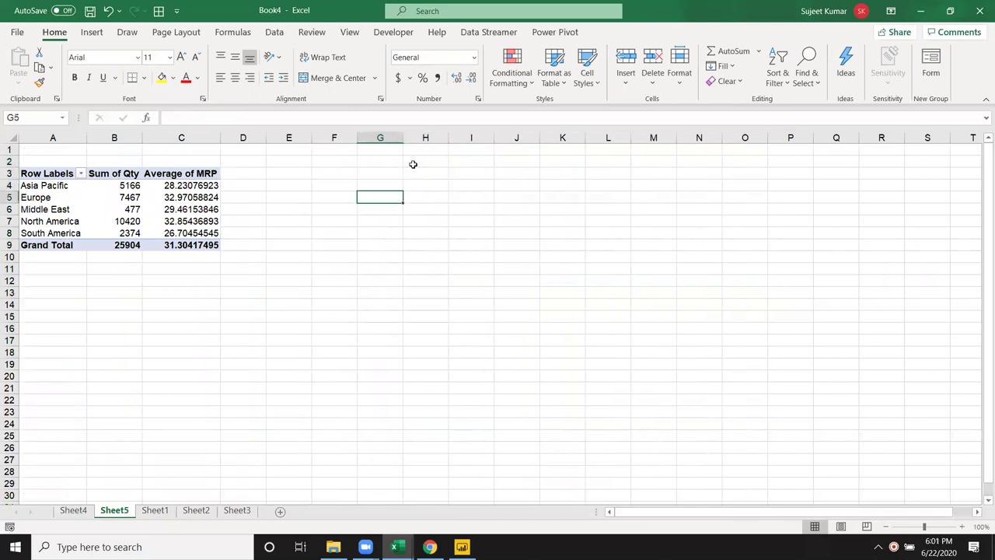
{"action": "type", "text": "Sujee"}
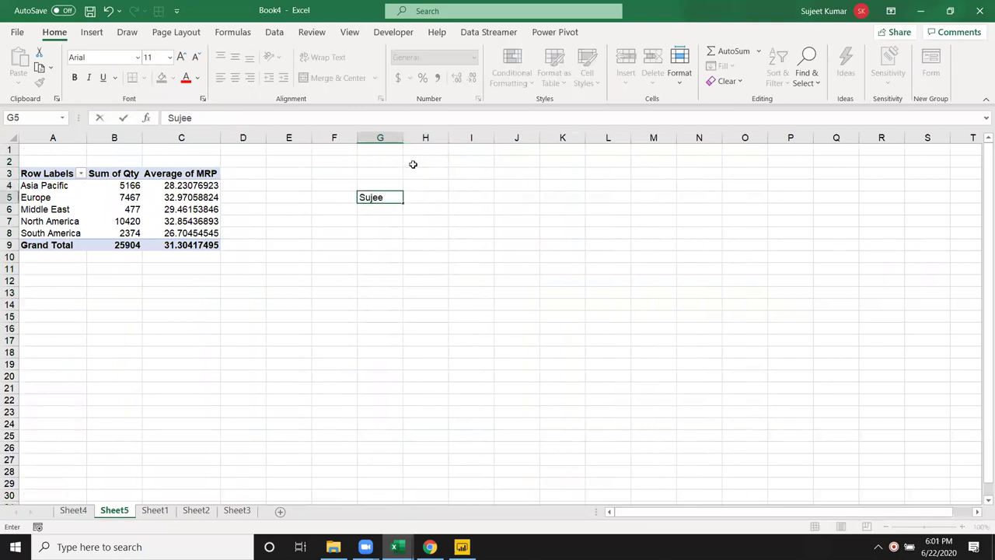
{"action": "key", "text": "Right"}
{"action": "key", "text": "Up"}
{"action": "key", "text": "Left"}
{"action": "key", "text": "Down"}
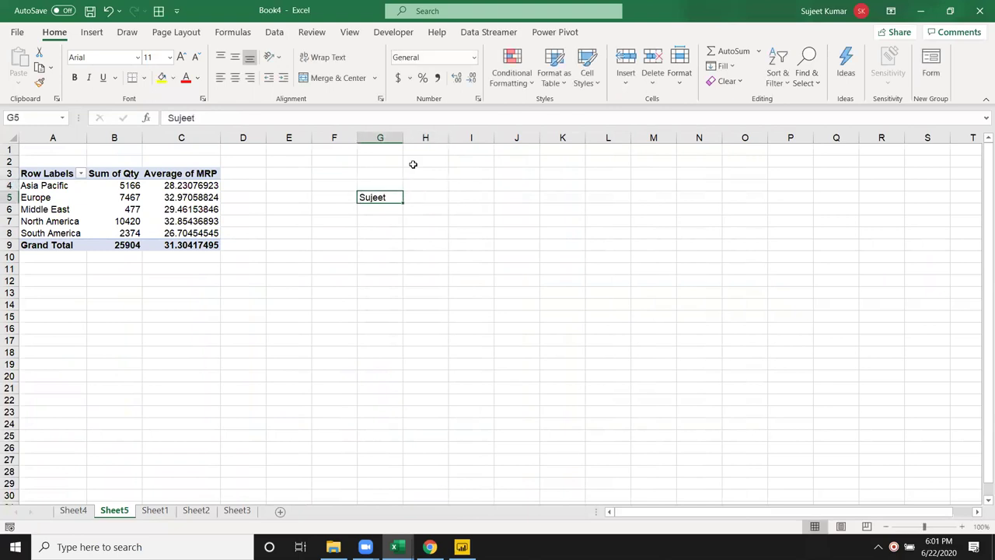
{"action": "key", "text": "shift+Down"}
{"action": "key", "text": "shift+Down"}
{"action": "key", "text": "shift+Down"}
{"action": "key", "text": "shift+Down"}
{"action": "key", "text": "ctrl+d"}
{"action": "key", "text": "Right"}
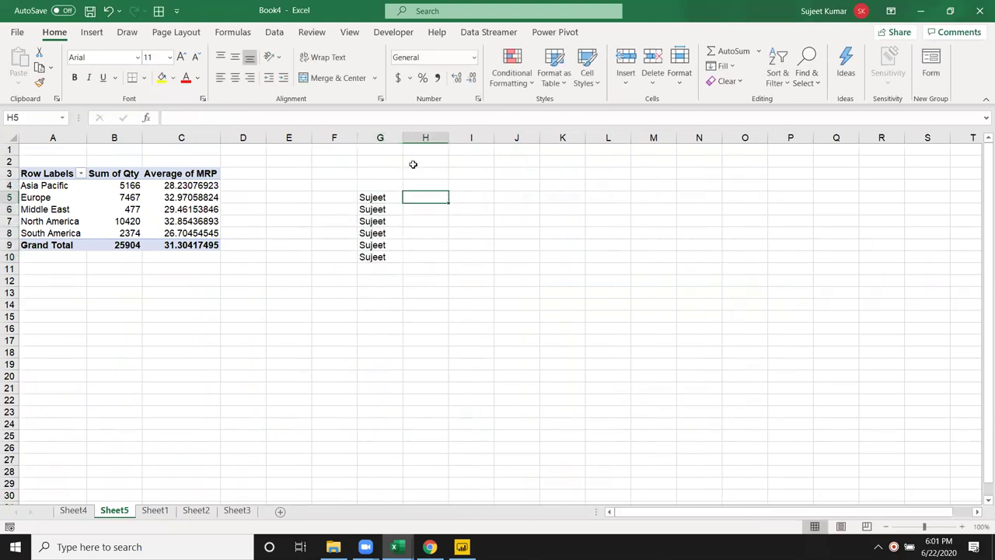
{"action": "type", "text": "5"}
{"action": "key", "text": "Return"}
{"action": "type", "text": "65"}
{"action": "key", "text": "Return"}
{"action": "type", "text": "25"}
{"action": "key", "text": "Return"}
{"action": "type", "text": "63"}
{"action": "key", "text": "Return"}
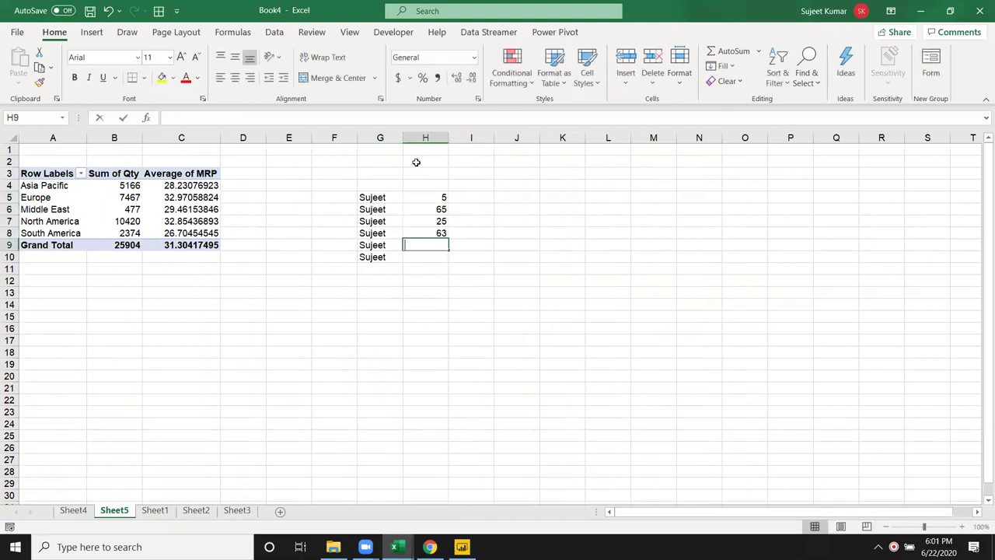
{"action": "type", "text": "45"}
{"action": "key", "text": "Return"}
{"action": "type", "text": "25"}
{"action": "key", "text": "Return"}
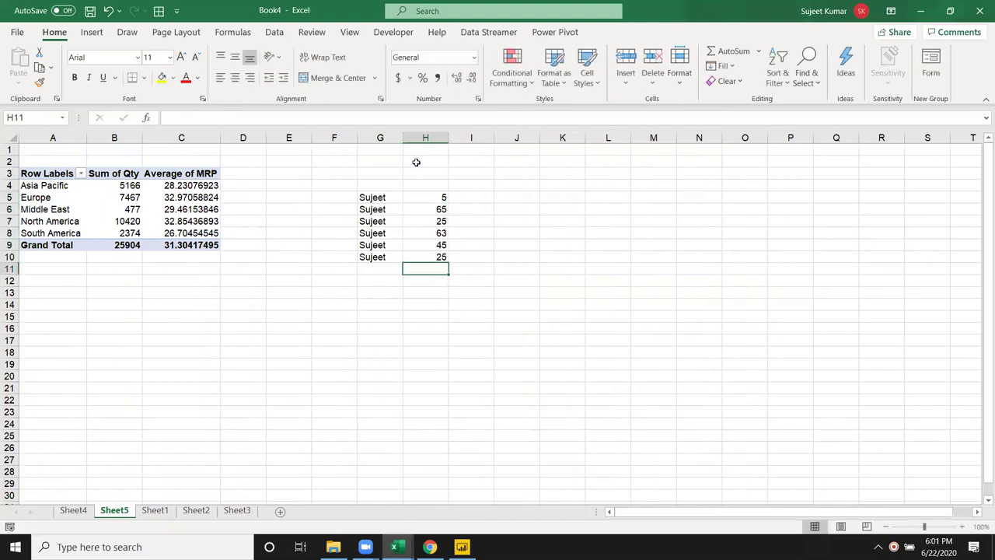
{"action": "left_click", "coordinate": [488, 201]}
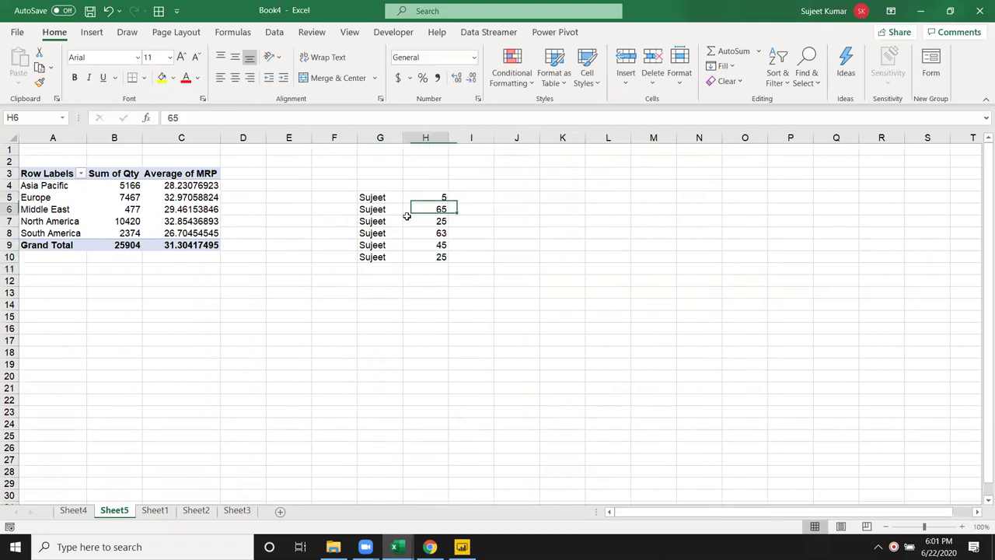
{"action": "left_click_drag", "start_coordinate": [412, 210], "coordinate": [425, 268]}
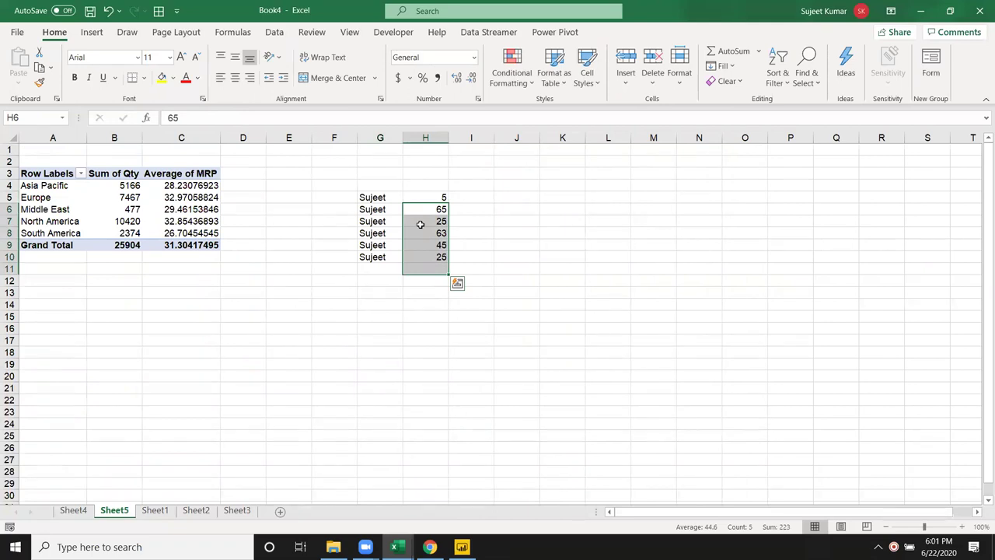
{"action": "left_click_drag", "start_coordinate": [425, 247], "coordinate": [419, 197]}
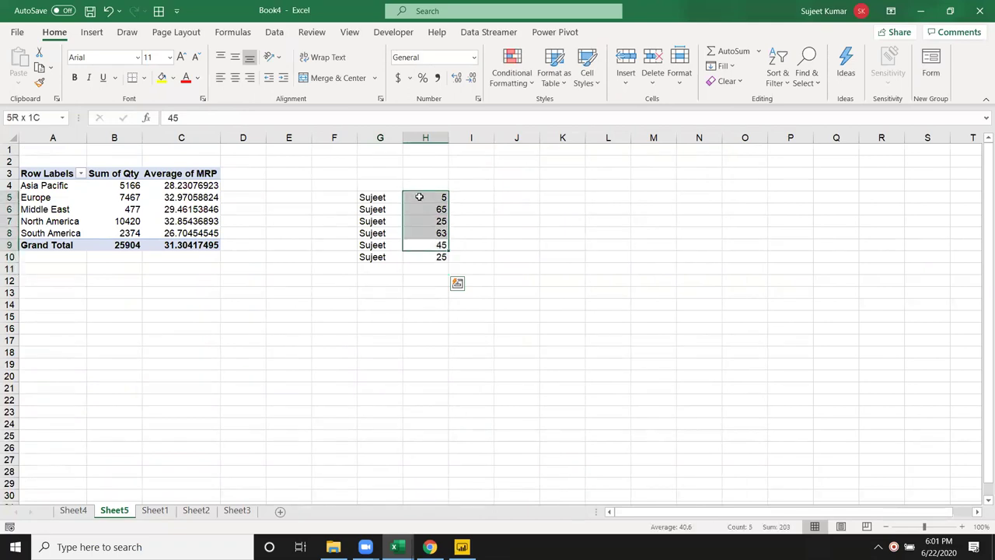
{"action": "left_click", "coordinate": [472, 200]}
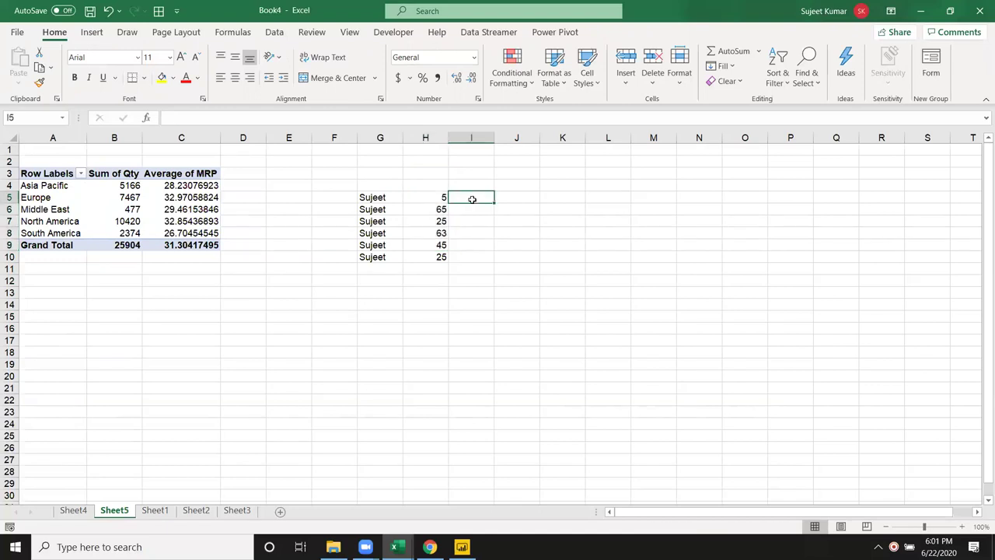
{"action": "type", "text": "5,65,25,"}
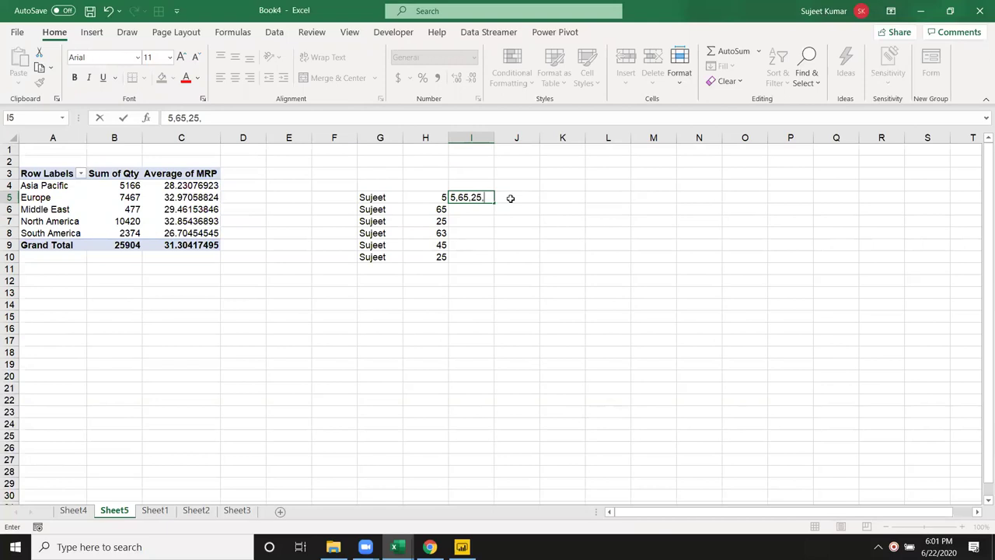
{"action": "key", "text": "Escape"}
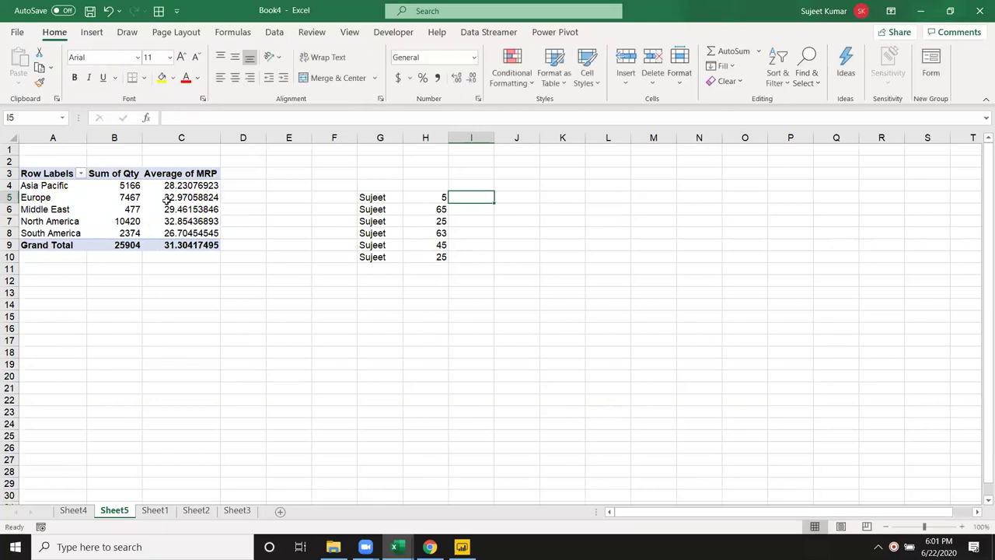
{"action": "left_click", "coordinate": [166, 200]}
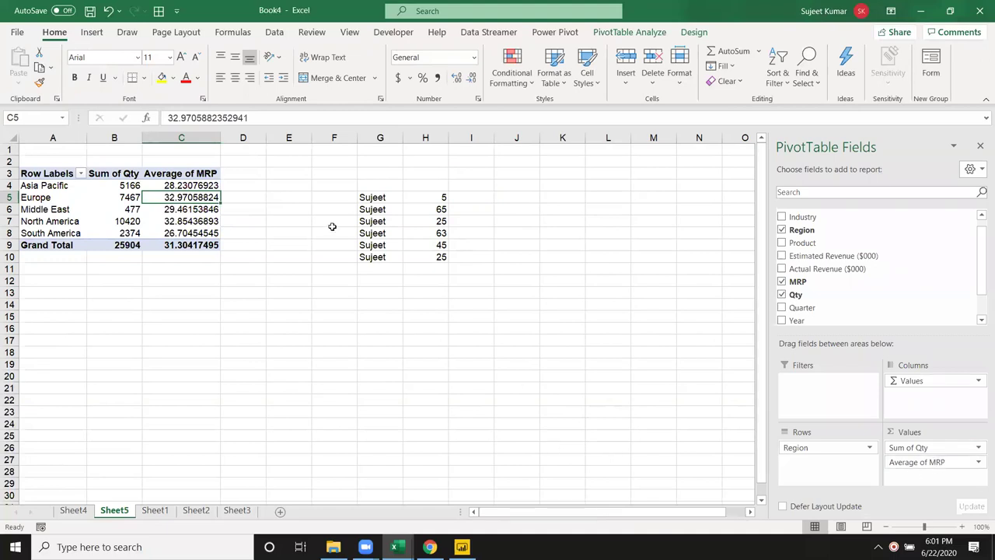
{"action": "left_click_drag", "start_coordinate": [365, 211], "coordinate": [412, 277]}
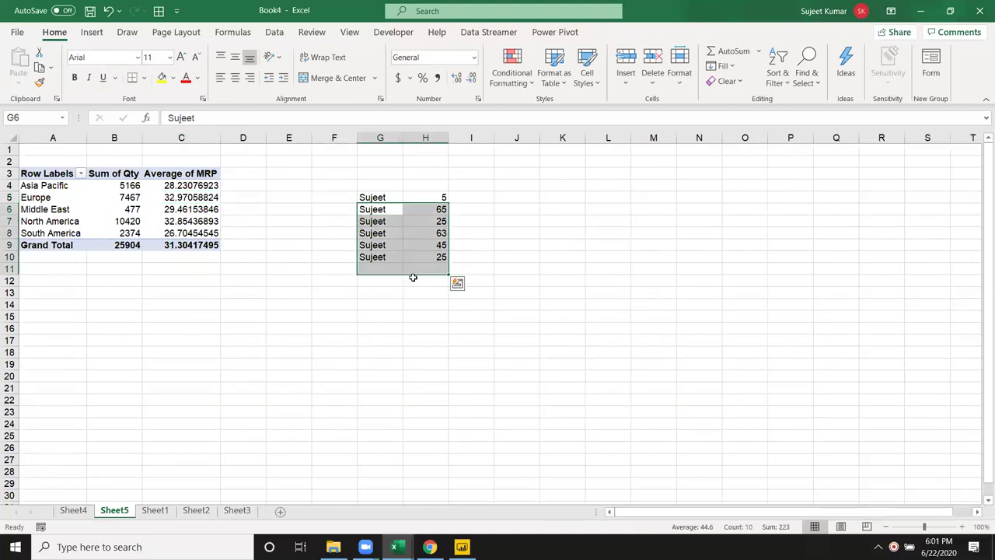
{"action": "key", "text": "Delete"}
{"action": "left_click_drag", "start_coordinate": [380, 197], "coordinate": [435, 197]}
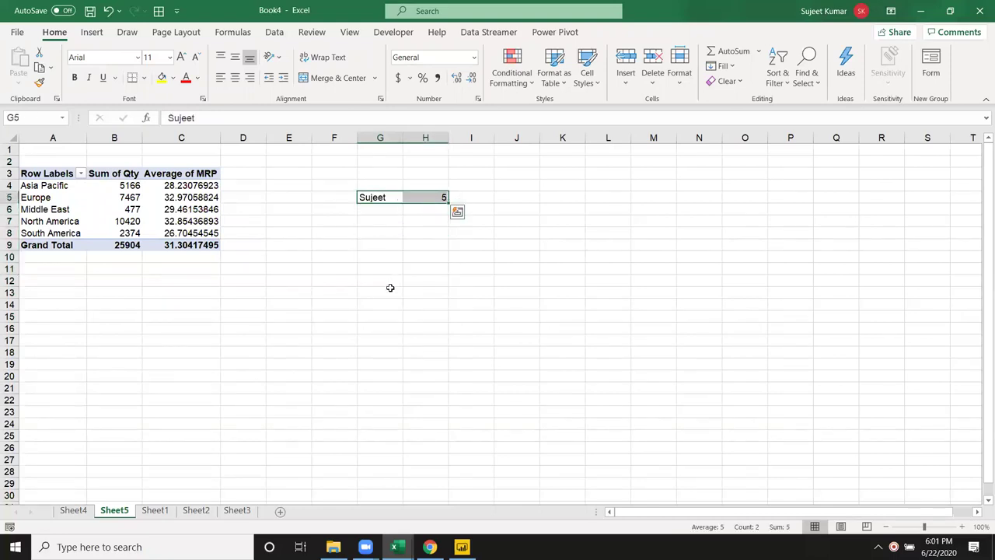
{"action": "left_click", "coordinate": [176, 197]}
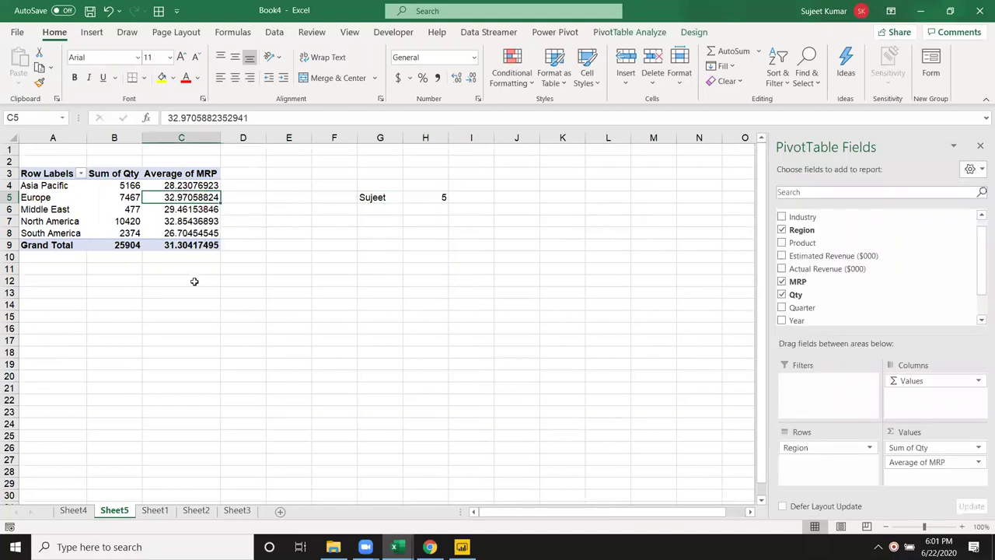
{"action": "left_click_drag", "start_coordinate": [369, 198], "coordinate": [443, 210]}
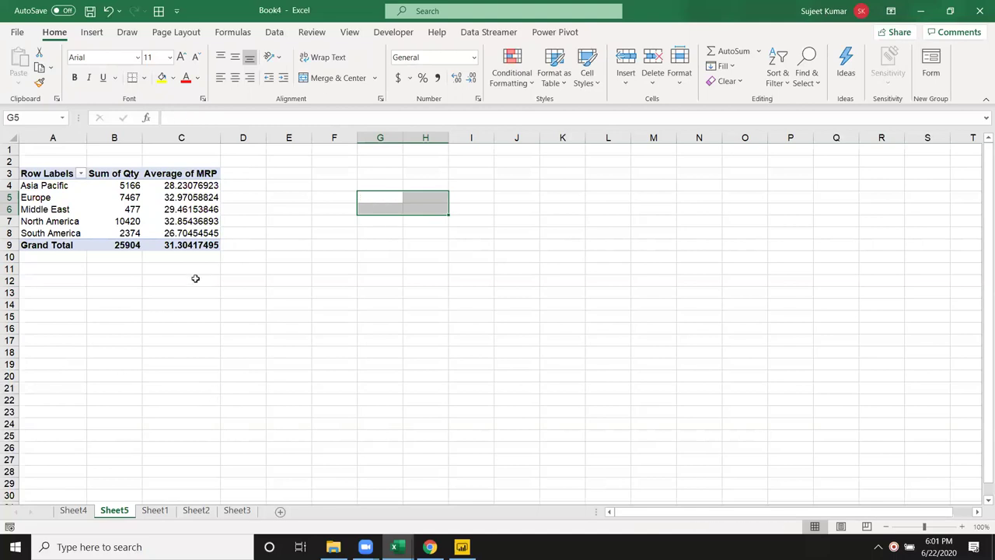
{"action": "left_click", "coordinate": [199, 230]}
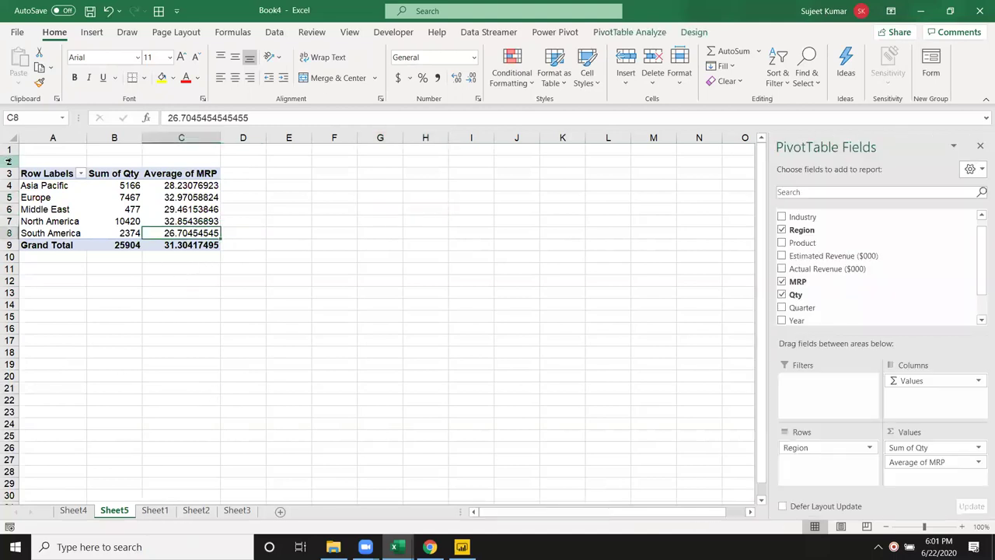
{"action": "left_click", "coordinate": [39, 207]}
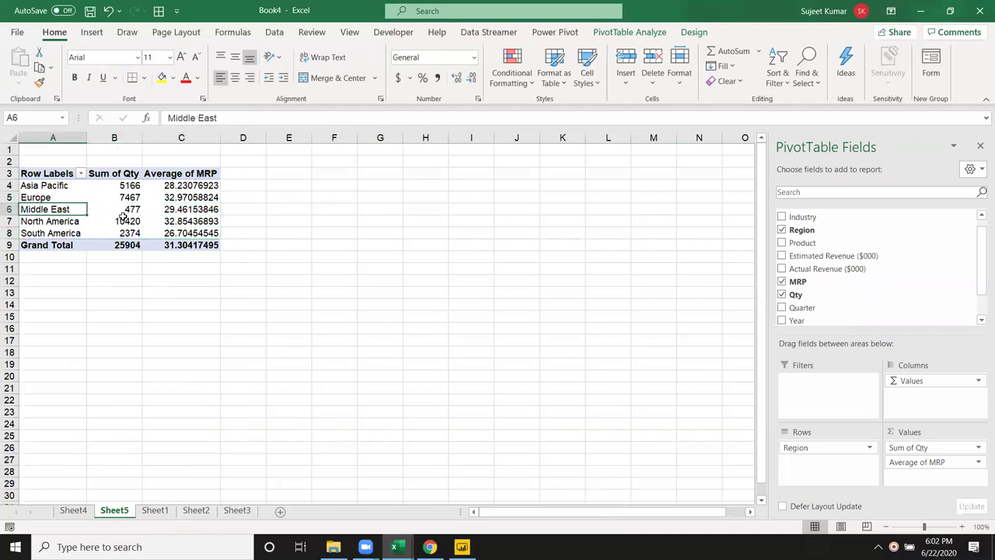
{"action": "left_click", "coordinate": [169, 211]}
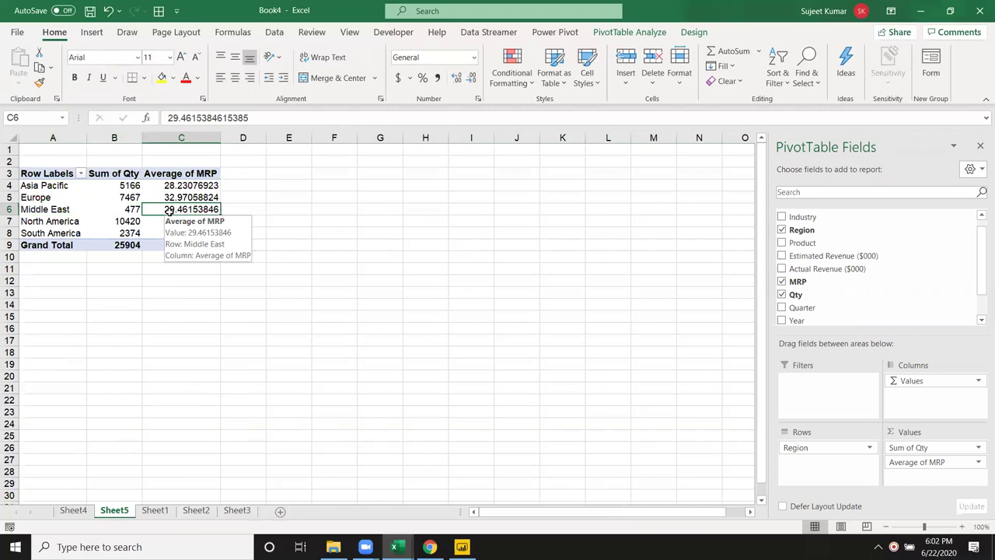
{"action": "double_click", "coordinate": [169, 211]}
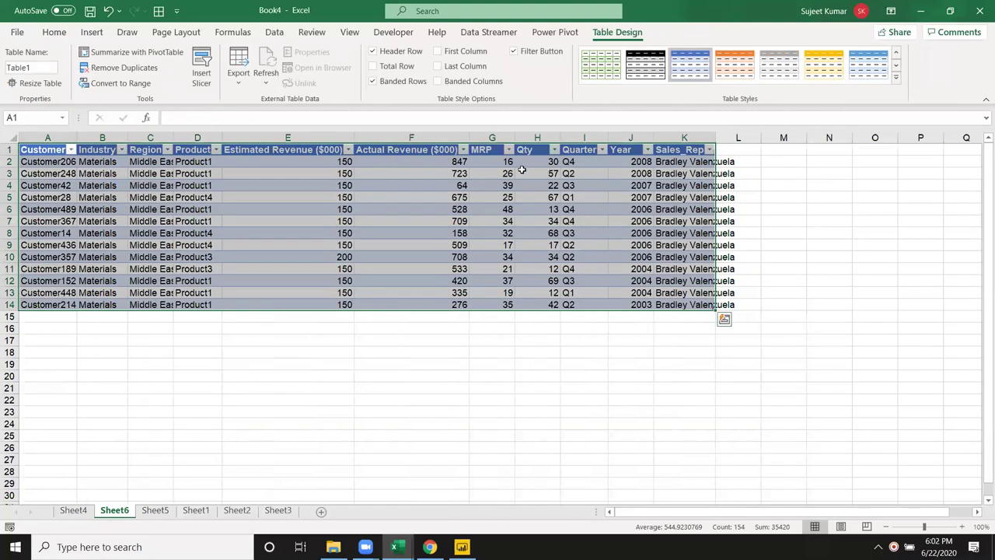
{"action": "mouse_move", "coordinate": [507, 164]}
{"action": "left_mouse_down"}
{"action": "mouse_move", "coordinate": [544, 255]}
{"action": "mouse_move", "coordinate": [587, 305]}
{"action": "left_mouse_up"}
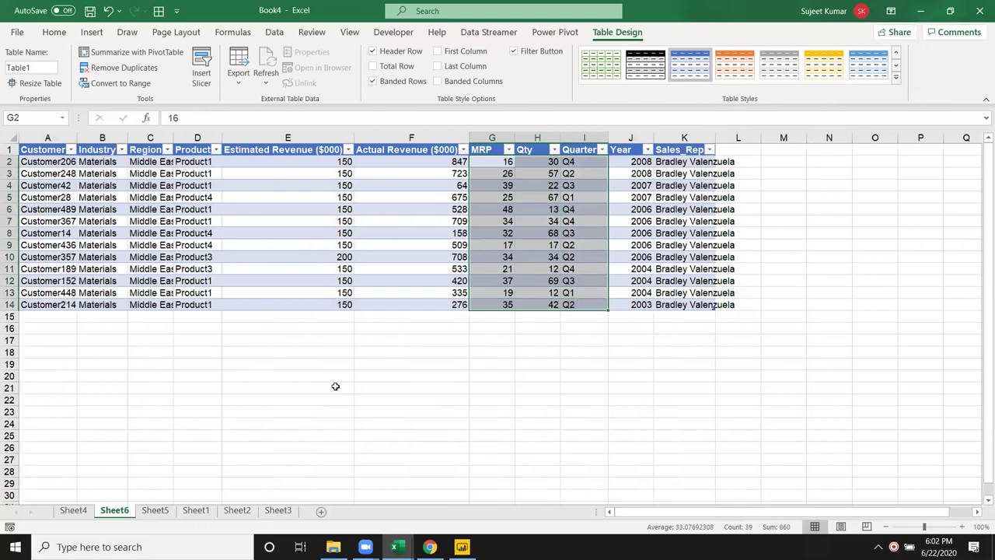
{"action": "right_click", "coordinate": [129, 516]}
{"action": "left_click", "coordinate": [165, 350]}
{"action": "left_click", "coordinate": [477, 309]}
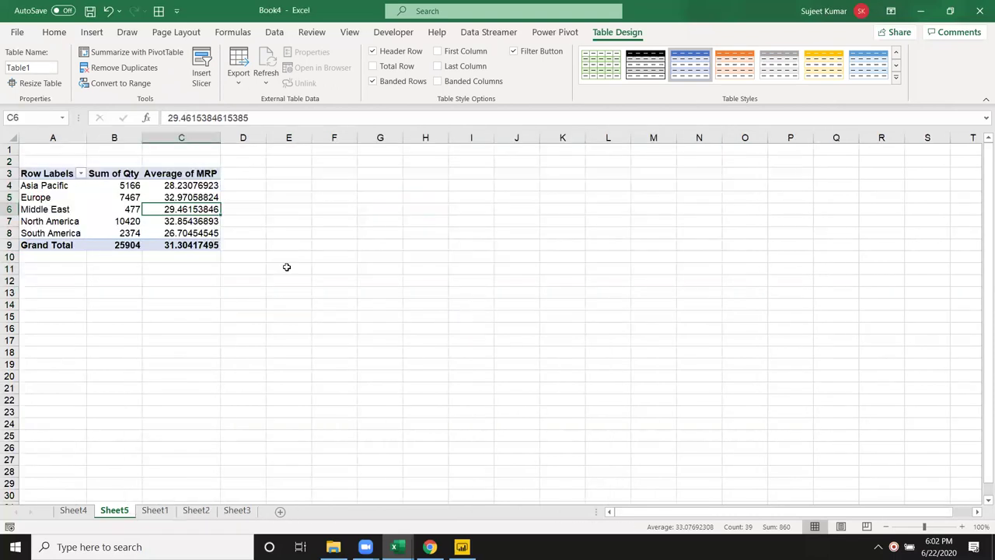
{"action": "left_click", "coordinate": [164, 196]}
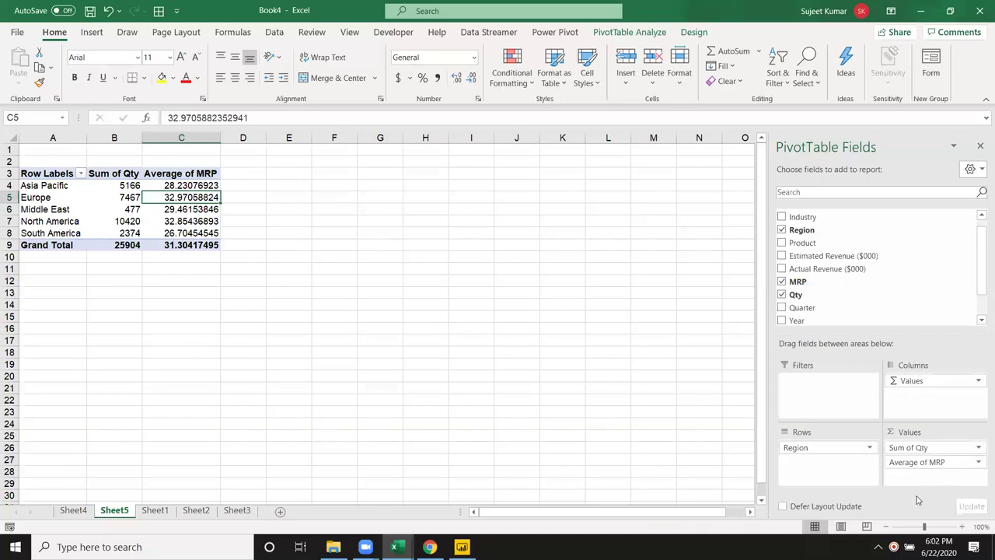
Move the Σ Values field into Rows, then back to Columns, restoring side-by-side Qty and MRP columns.
{"action": "left_click_drag", "start_coordinate": [95, 184], "coordinate": [349, 194]}
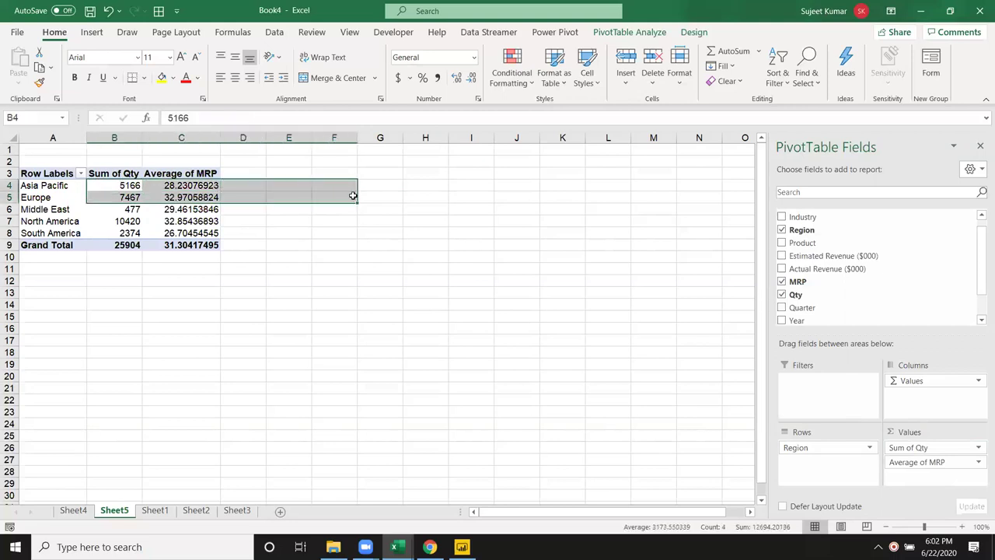
{"action": "left_click", "coordinate": [158, 196]}
{"action": "mouse_move", "coordinate": [914, 387]}
{"action": "left_mouse_down"}
{"action": "mouse_move", "coordinate": [844, 488]}
{"action": "mouse_move", "coordinate": [832, 477]}
{"action": "left_mouse_up"}
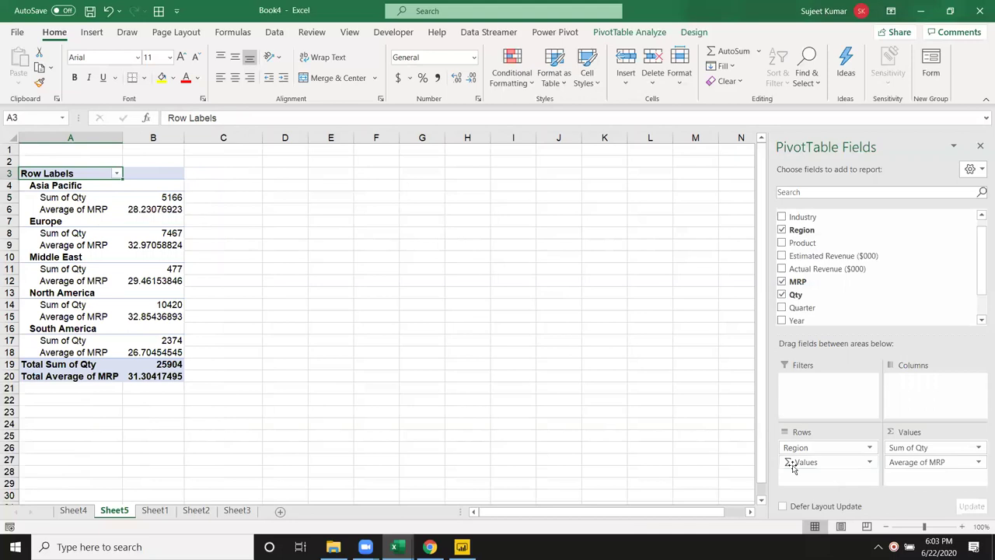
{"action": "left_click_drag", "start_coordinate": [793, 465], "coordinate": [911, 394]}
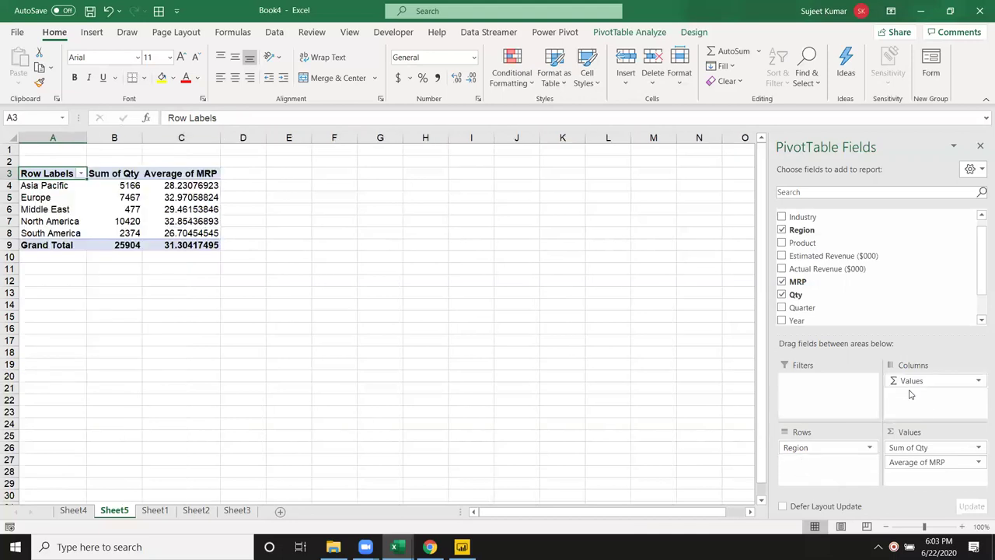
{"action": "left_click_drag", "start_coordinate": [957, 463], "coordinate": [942, 315]}
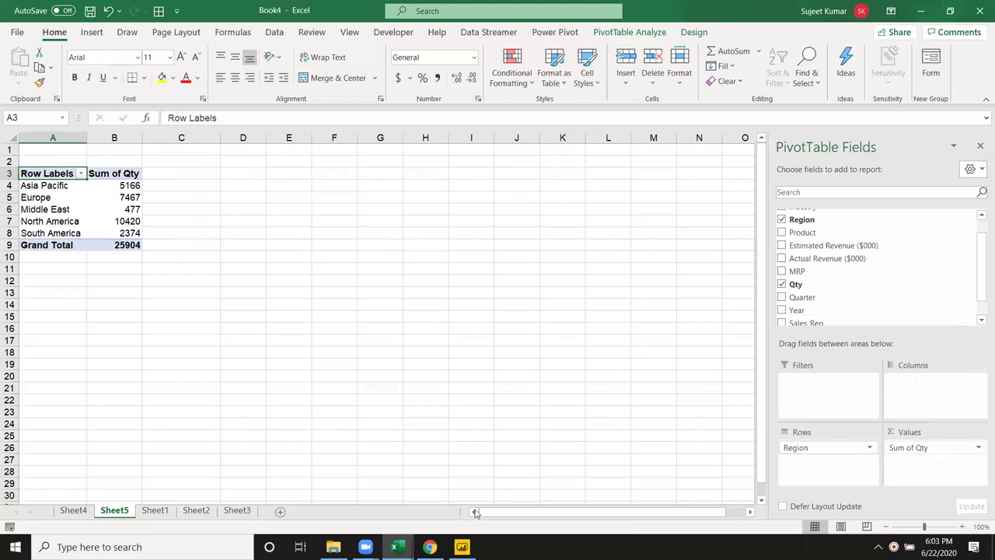
{"action": "left_click", "coordinate": [50, 194]}
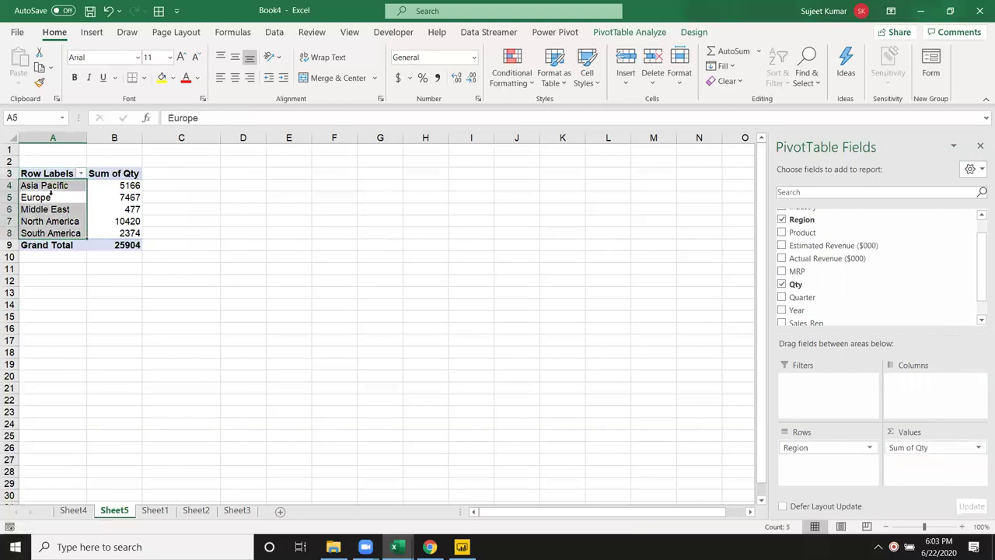
{"action": "left_click", "coordinate": [109, 189]}
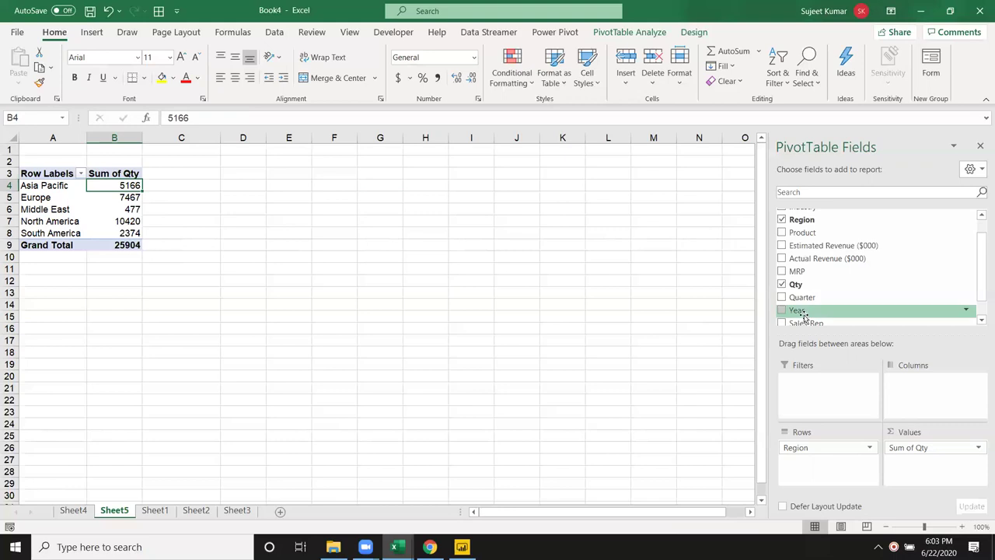
Add Quarter to the pivot columns to split quantities into Q1–Q4, and check Europe's Q3 value 1617.
{"action": "left_click_drag", "start_coordinate": [807, 304], "coordinate": [937, 408]}
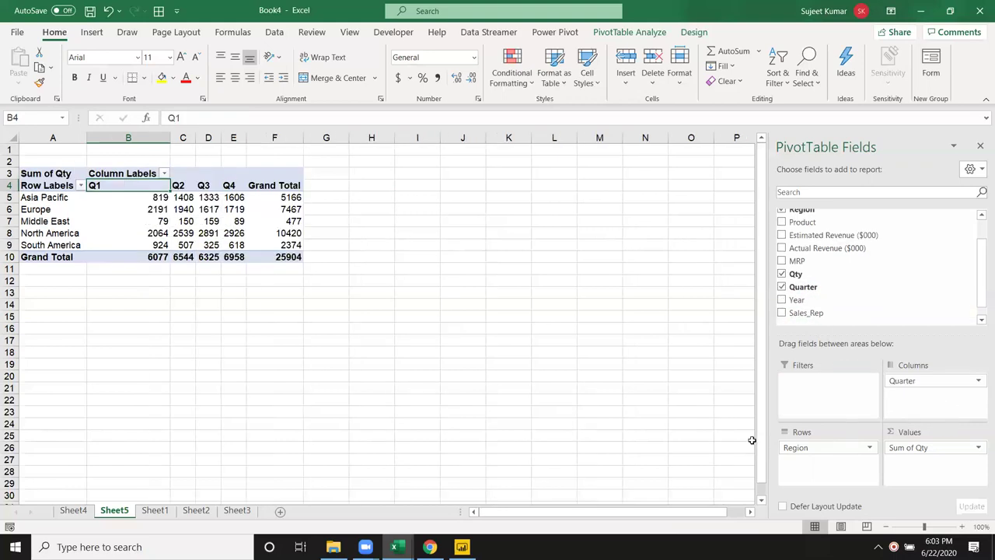
{"action": "left_click_drag", "start_coordinate": [39, 210], "coordinate": [272, 245]}
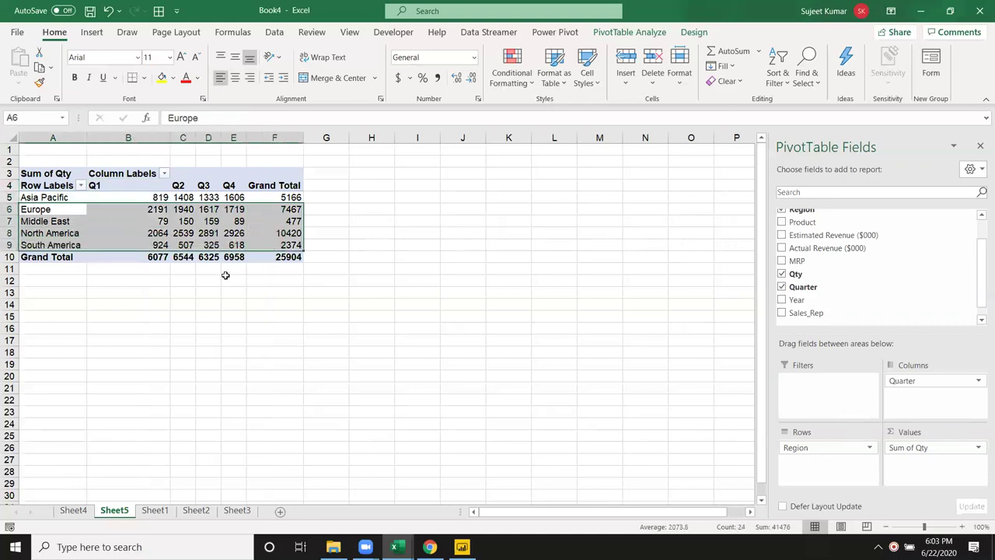
{"action": "left_click", "coordinate": [203, 210]}
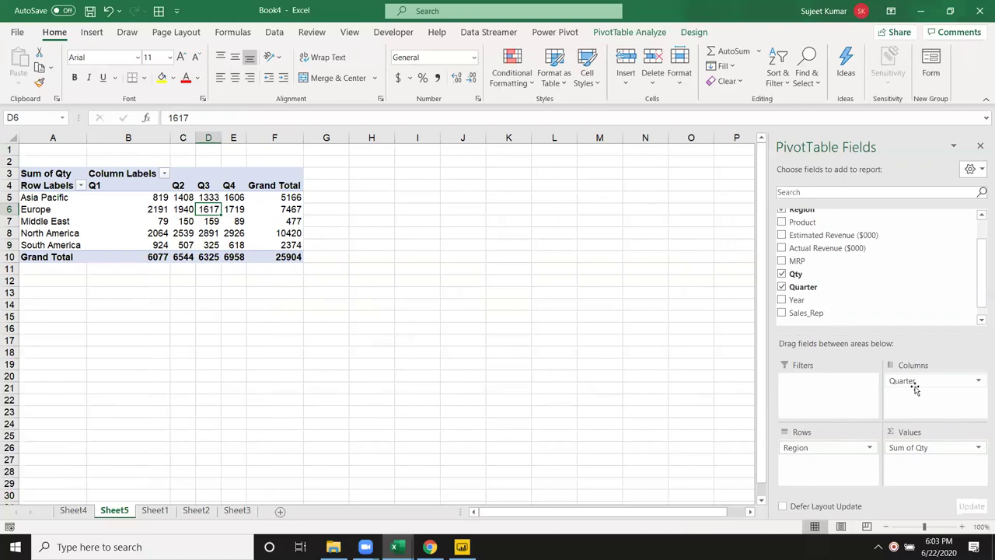
Move Quarter into the report filter and add Customer to the pivot columns.
{"action": "left_click_drag", "start_coordinate": [914, 389], "coordinate": [792, 384]}
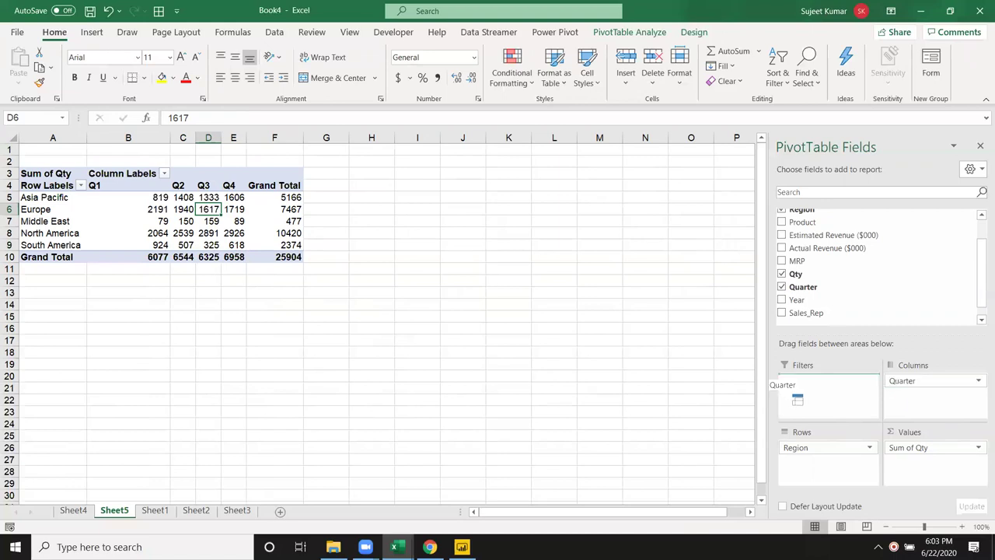
{"action": "scroll", "coordinate": [847, 279], "scroll_direction": "up", "scroll_amount": 2}
{"action": "left_click_drag", "start_coordinate": [804, 216], "coordinate": [940, 418]}
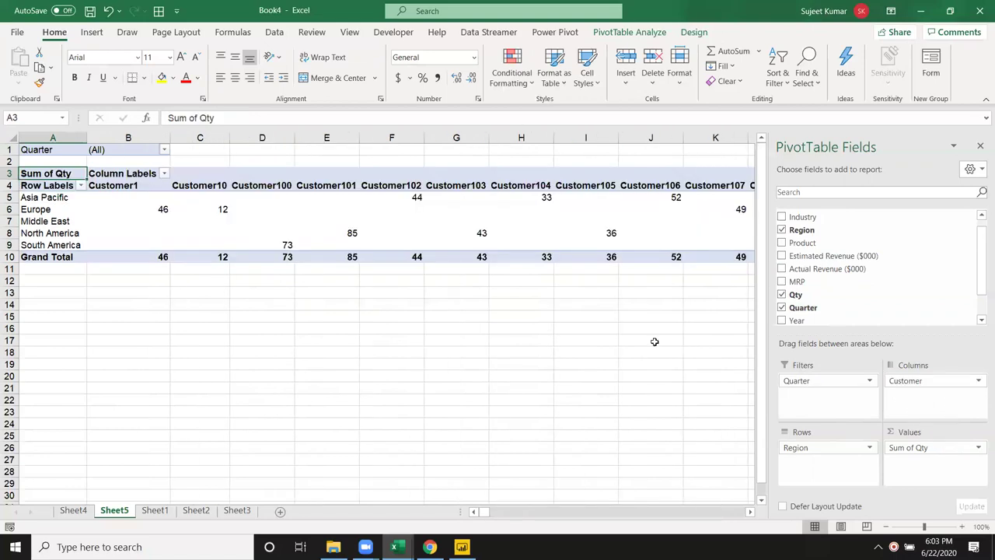
{"action": "left_click", "coordinate": [267, 237]}
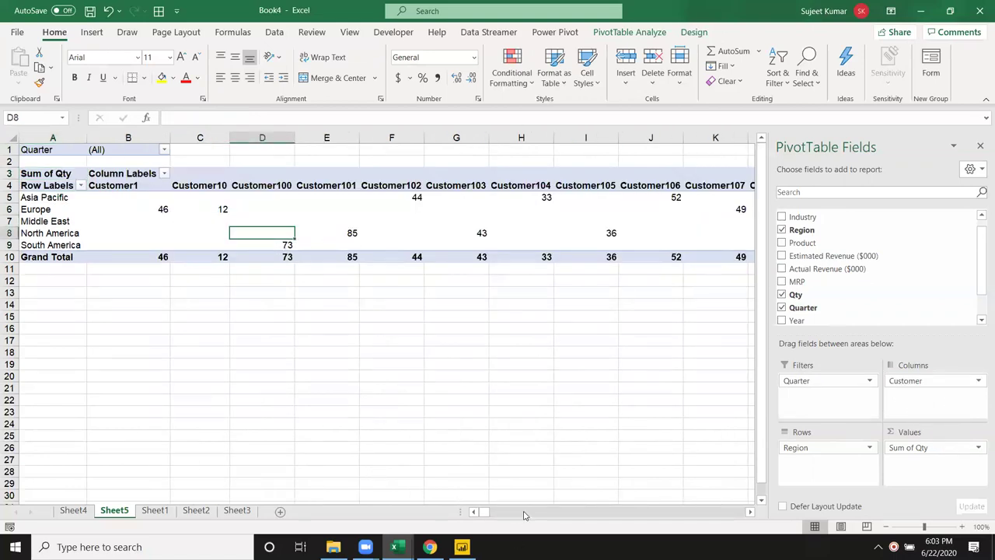
Scroll across the Customer columns, then move Customer into the report filter, leaving Quarter as columns.
{"action": "scroll", "coordinate": [544, 513], "scroll_direction": "right", "scroll_amount": 10}
{"action": "scroll", "coordinate": [566, 513], "scroll_direction": "right", "scroll_amount": 5}
{"action": "scroll", "coordinate": [565, 513], "scroll_direction": "right", "scroll_amount": 5}
{"action": "scroll", "coordinate": [565, 514], "scroll_direction": "right", "scroll_amount": 5}
{"action": "scroll", "coordinate": [566, 514], "scroll_direction": "right", "scroll_amount": 5}
{"action": "scroll", "coordinate": [566, 514], "scroll_direction": "right", "scroll_amount": 4}
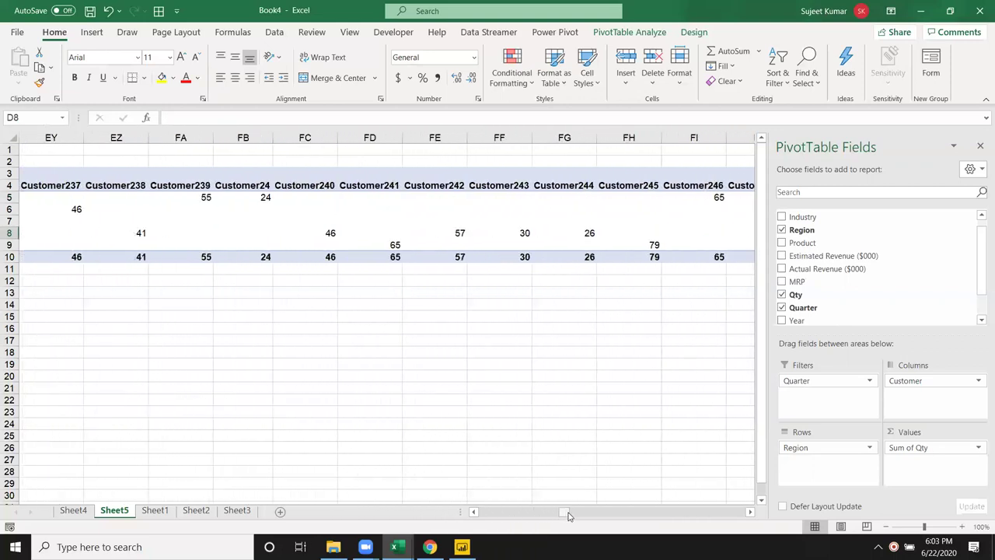
{"action": "left_click_drag", "start_coordinate": [568, 515], "coordinate": [471, 512]}
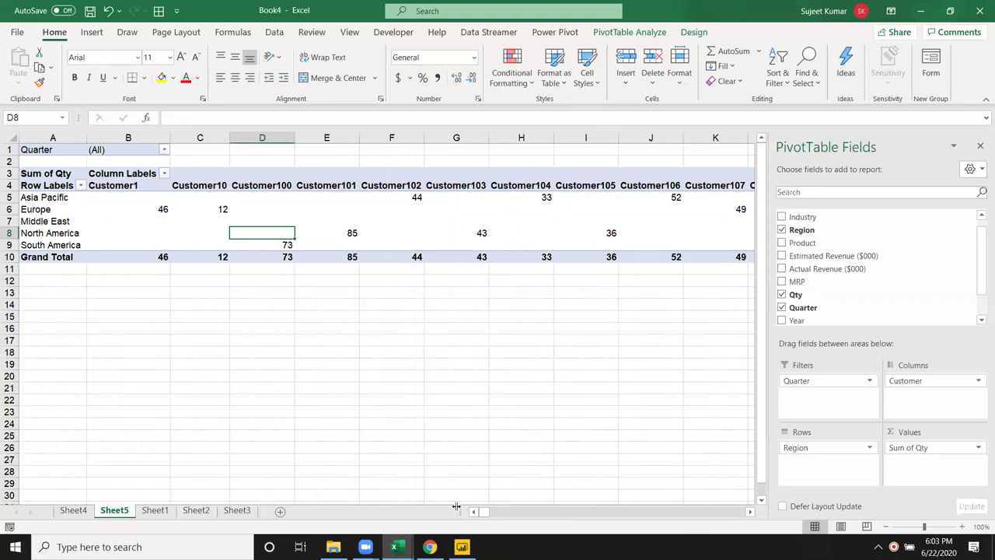
{"action": "mouse_move", "coordinate": [900, 382]}
{"action": "left_mouse_down"}
{"action": "mouse_move", "coordinate": [830, 423]}
{"action": "mouse_move", "coordinate": [825, 396]}
{"action": "mouse_move", "coordinate": [928, 404]}
{"action": "mouse_move", "coordinate": [915, 395]}
{"action": "left_mouse_up"}
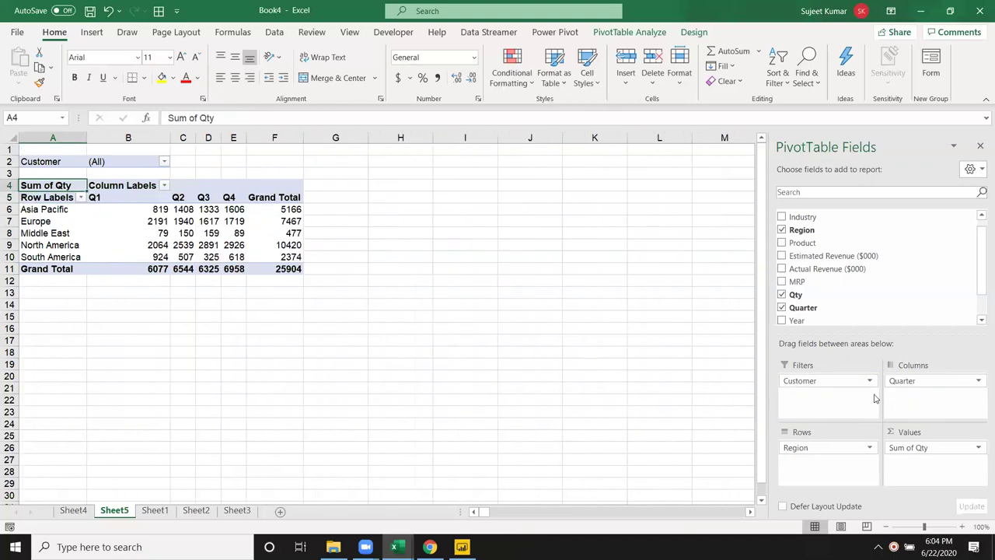
Remove the Customer filter and move Quarter into Rows beneath Region.
{"action": "left_click_drag", "start_coordinate": [124, 197], "coordinate": [225, 197]}
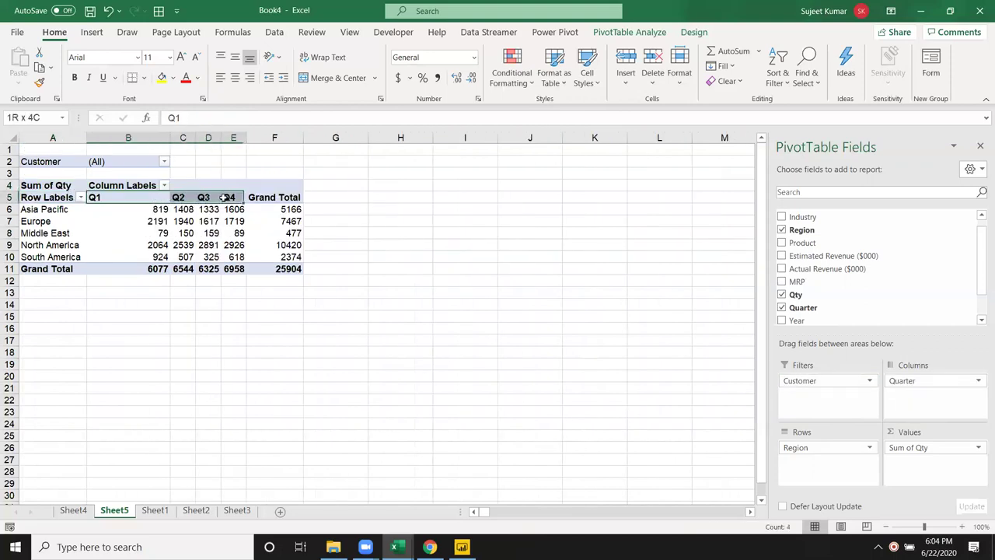
{"action": "mouse_move", "coordinate": [808, 382]}
{"action": "left_mouse_down"}
{"action": "mouse_move", "coordinate": [837, 307]}
{"action": "mouse_move", "coordinate": [822, 297]}
{"action": "left_mouse_up"}
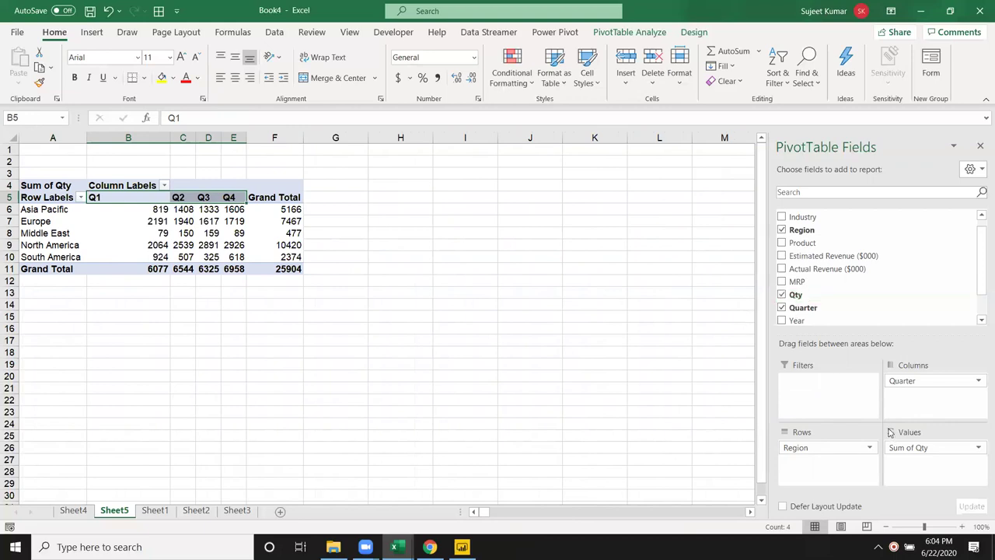
{"action": "mouse_move", "coordinate": [913, 383]}
{"action": "left_mouse_down"}
{"action": "mouse_move", "coordinate": [885, 463]}
{"action": "mouse_move", "coordinate": [860, 476]}
{"action": "mouse_move", "coordinate": [847, 466]}
{"action": "left_mouse_up"}
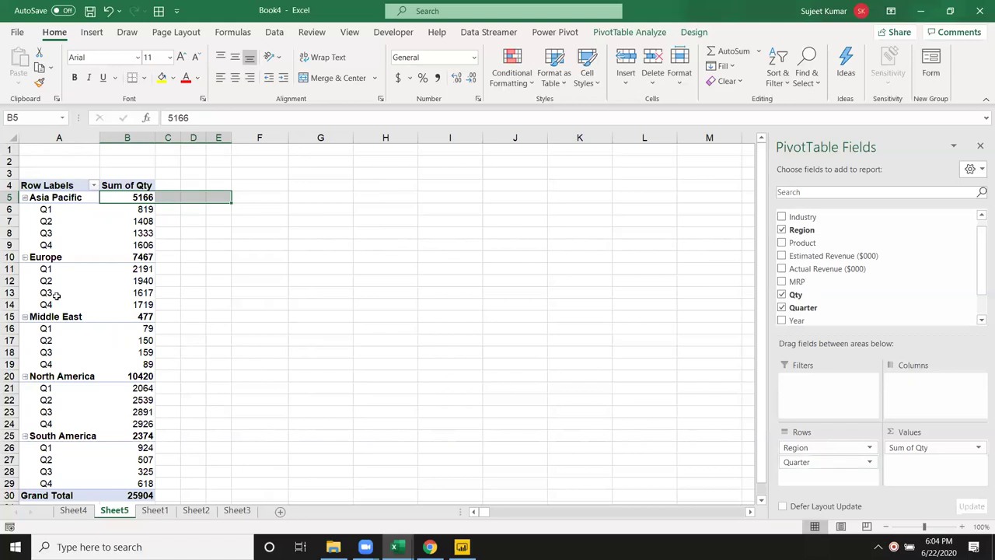
Select the Asia Pacific, Europe, North America and South America region labels.
{"action": "left_click", "coordinate": [56, 200]}
{"action": "left_click", "coordinate": [51, 258], "text": "ctrl"}
{"action": "left_click", "coordinate": [54, 437], "text": "ctrl"}
{"action": "left_click", "coordinate": [54, 318], "text": "ctrl"}
{"action": "left_click", "coordinate": [59, 377], "text": "ctrl"}
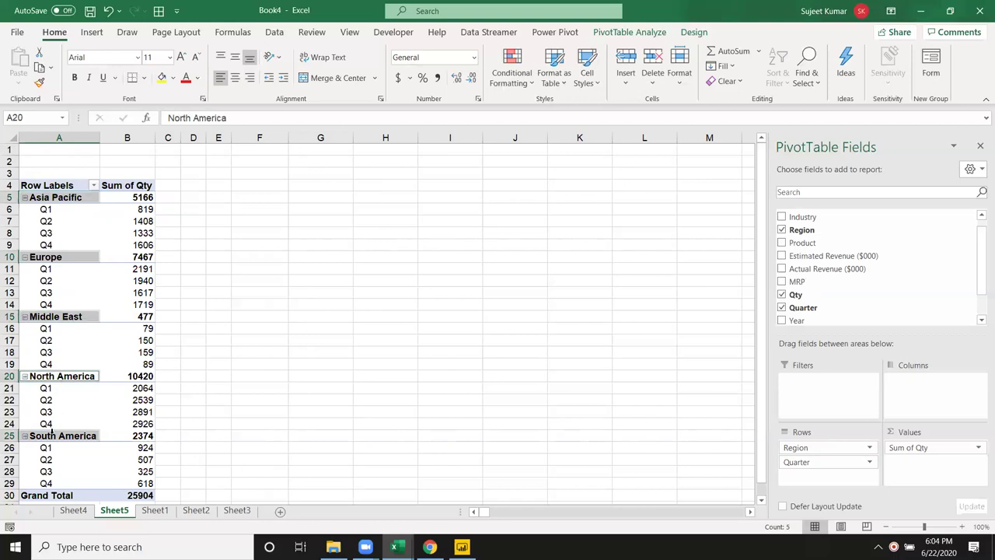
{"action": "left_click", "coordinate": [49, 437]}
{"action": "scroll", "coordinate": [55, 432], "scroll_direction": "down", "scroll_amount": 2}
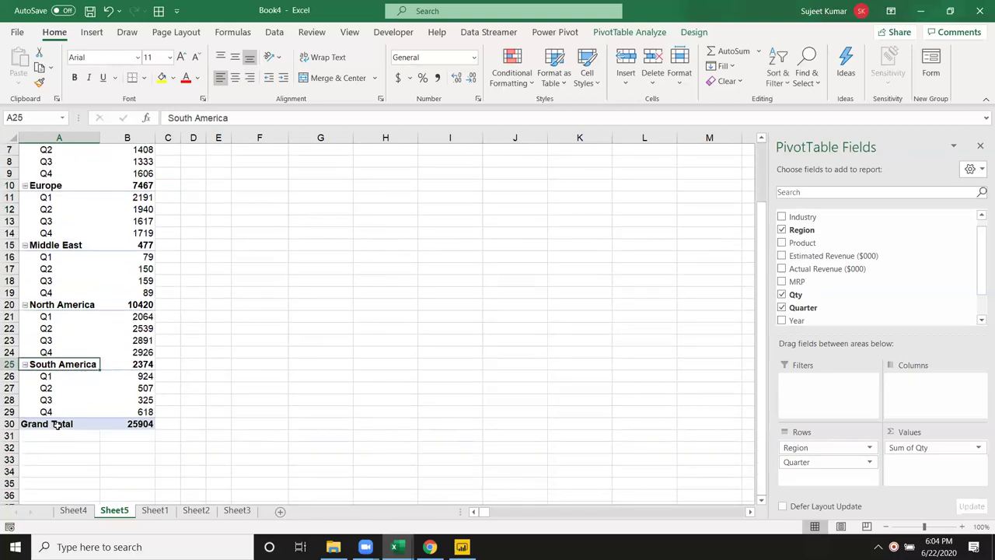
{"action": "scroll", "coordinate": [58, 424], "scroll_direction": "up", "scroll_amount": 2}
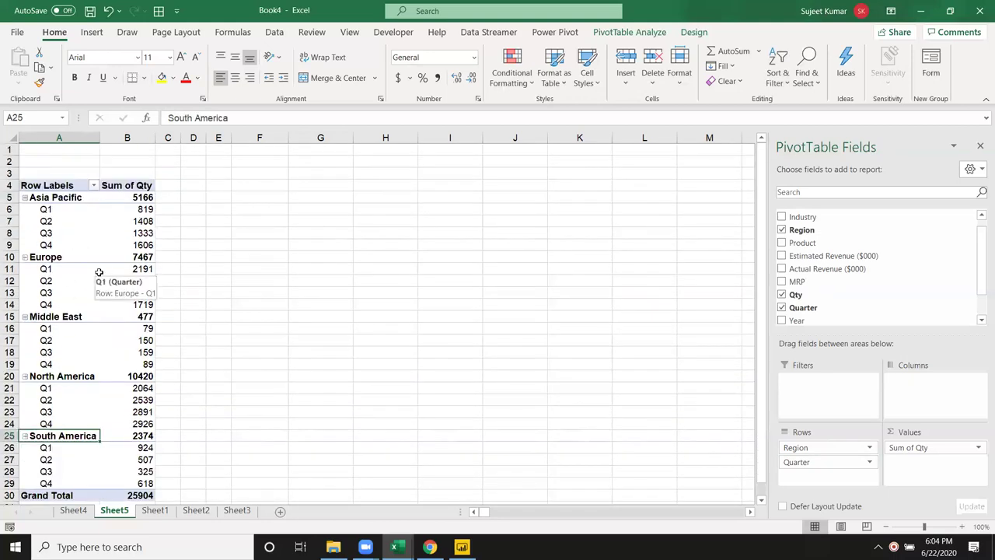
Collapse Asia Pacific and Europe to single total rows of 5166 and 7467.
{"action": "left_click", "coordinate": [24, 198]}
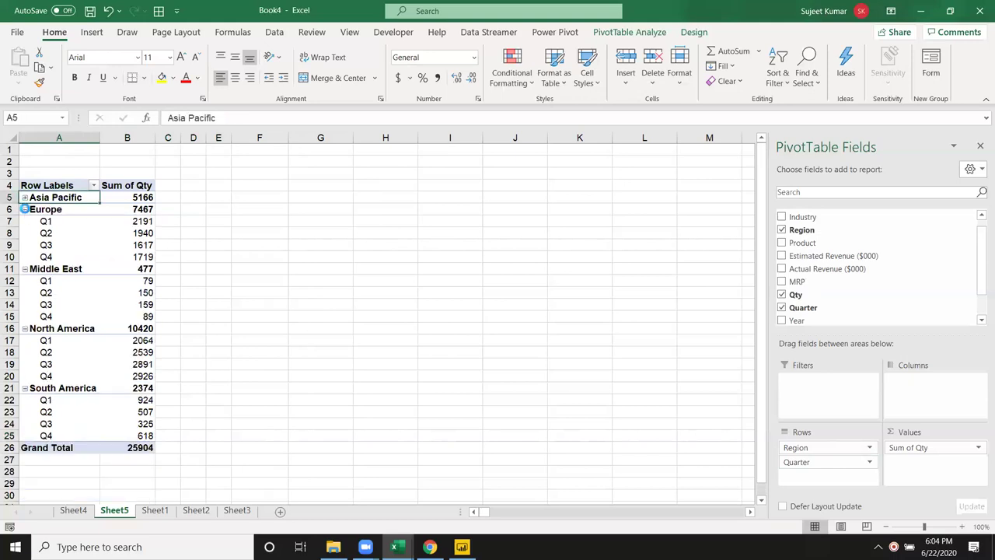
{"action": "left_click", "coordinate": [24, 210]}
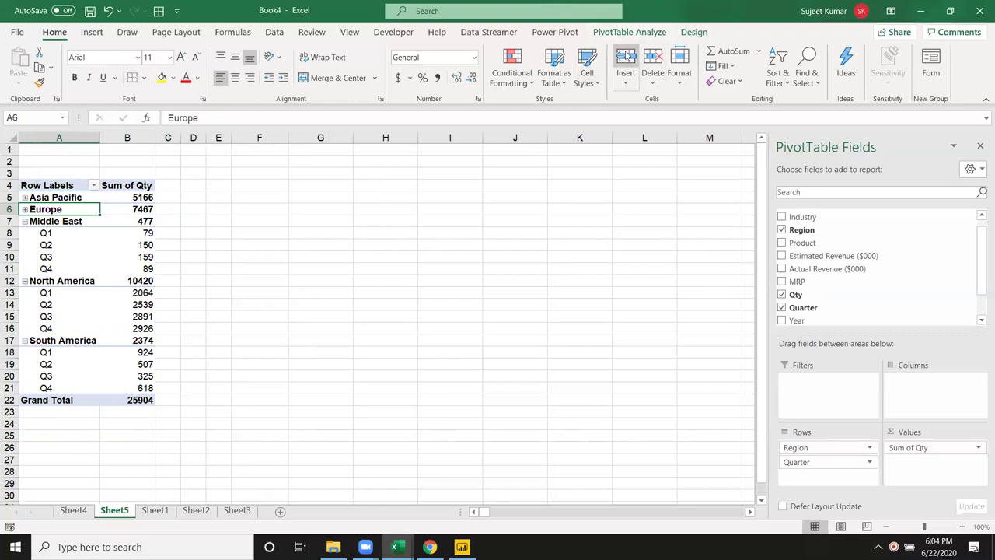
{"action": "left_click", "coordinate": [637, 32]}
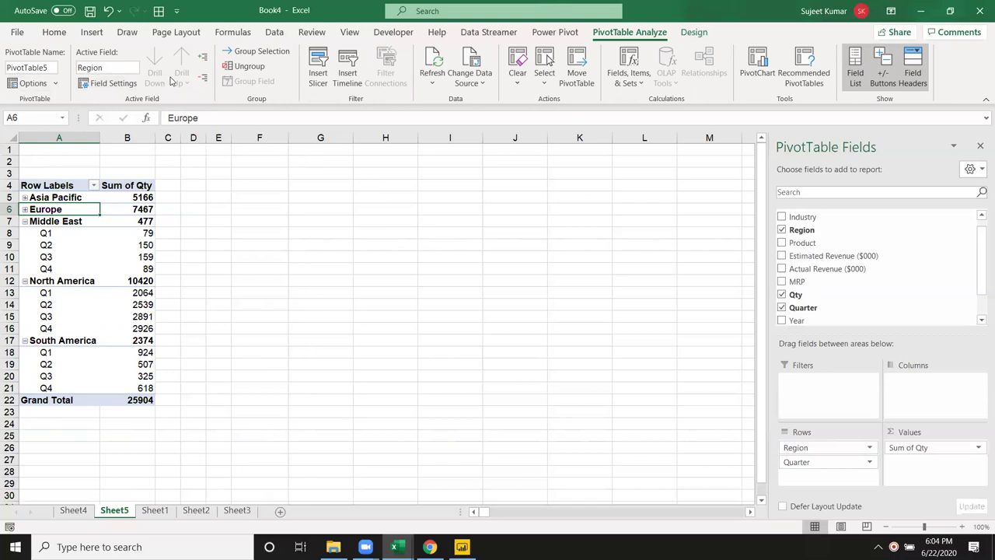
Toggle Collapse Field and Expand Field repeatedly, dismissing the drill-down field choice with Escape.
{"action": "left_click", "coordinate": [202, 80]}
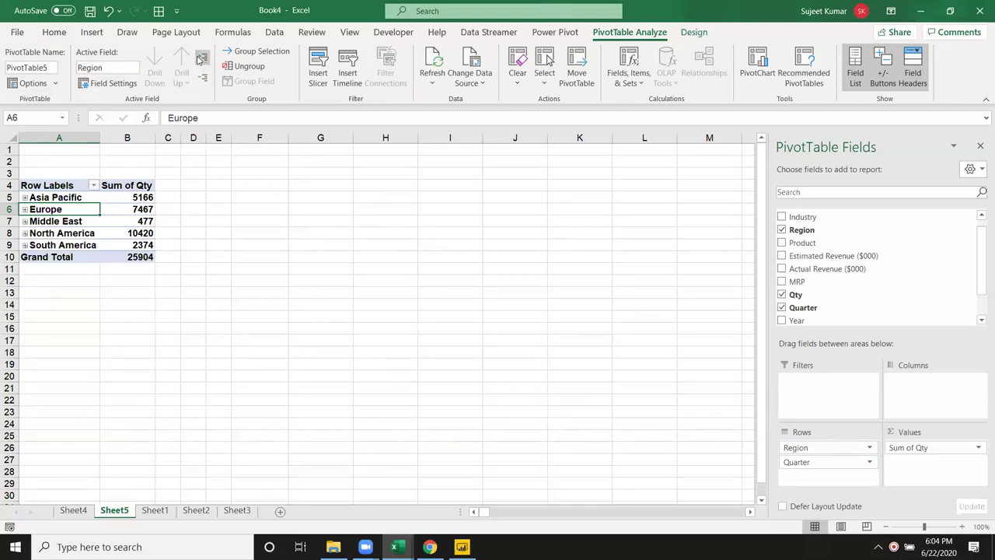
{"action": "left_click", "coordinate": [201, 59]}
{"action": "left_click", "coordinate": [203, 78]}
{"action": "left_click", "coordinate": [202, 60]}
{"action": "left_click", "coordinate": [203, 79]}
{"action": "left_click", "coordinate": [202, 57]}
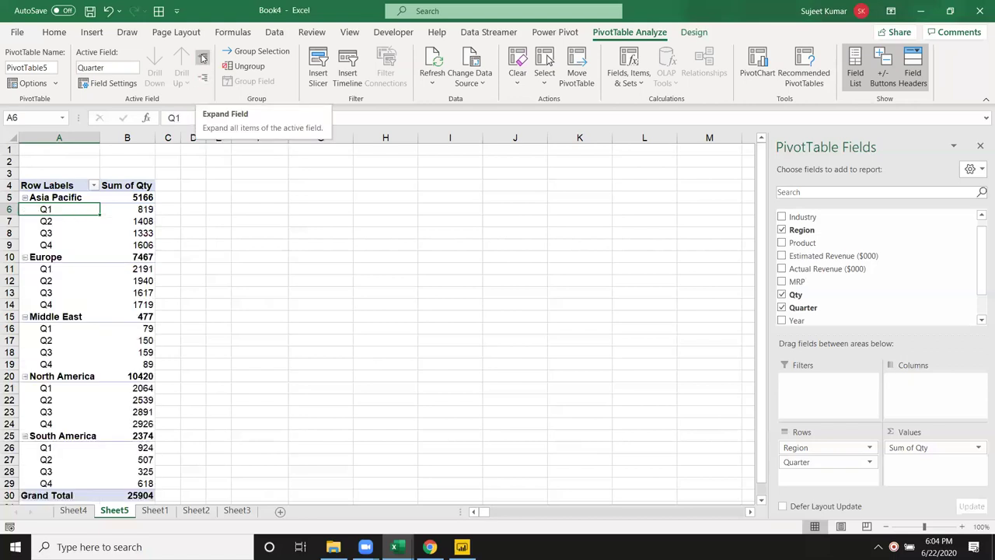
{"action": "left_click", "coordinate": [202, 58]}
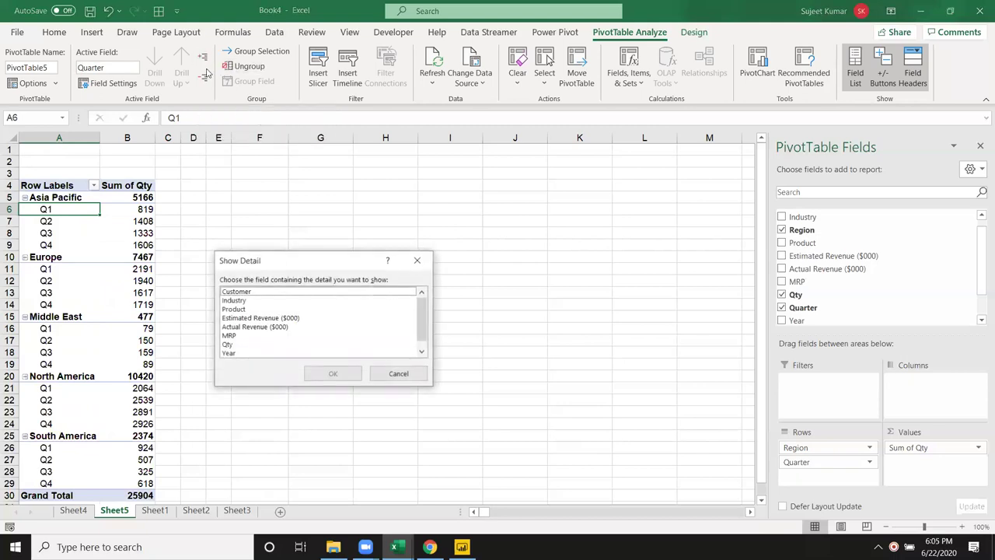
{"action": "key", "text": "Escape"}
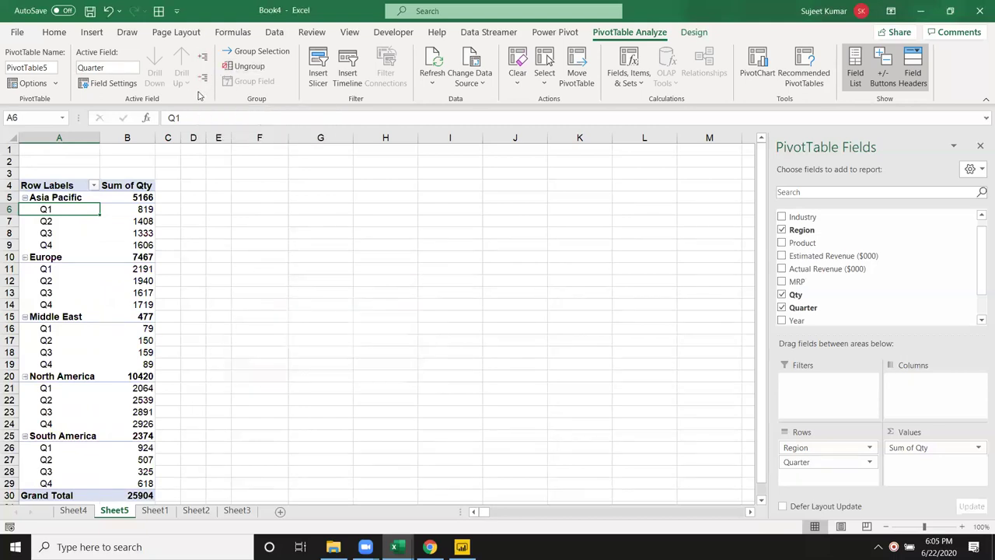
{"action": "left_click", "coordinate": [202, 81]}
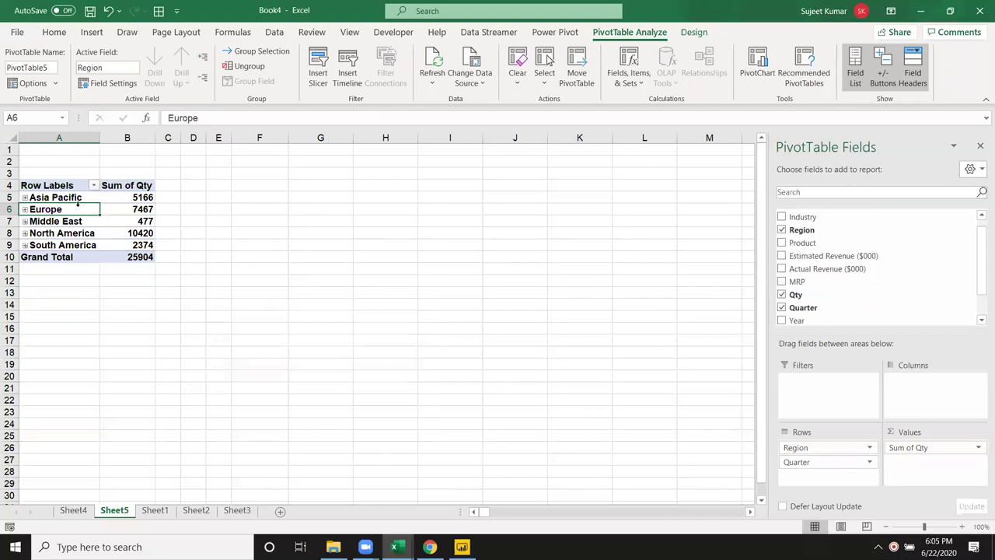
Select the region labels and totals, then expand and re-collapse Europe and Asia Pacific individually.
{"action": "left_click", "coordinate": [84, 328]}
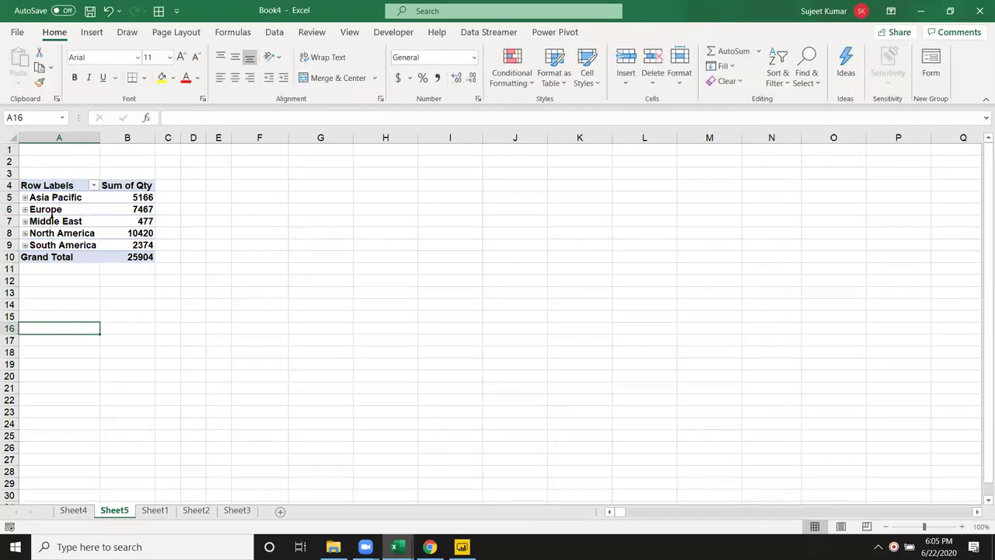
{"action": "left_click_drag", "start_coordinate": [48, 197], "coordinate": [125, 245]}
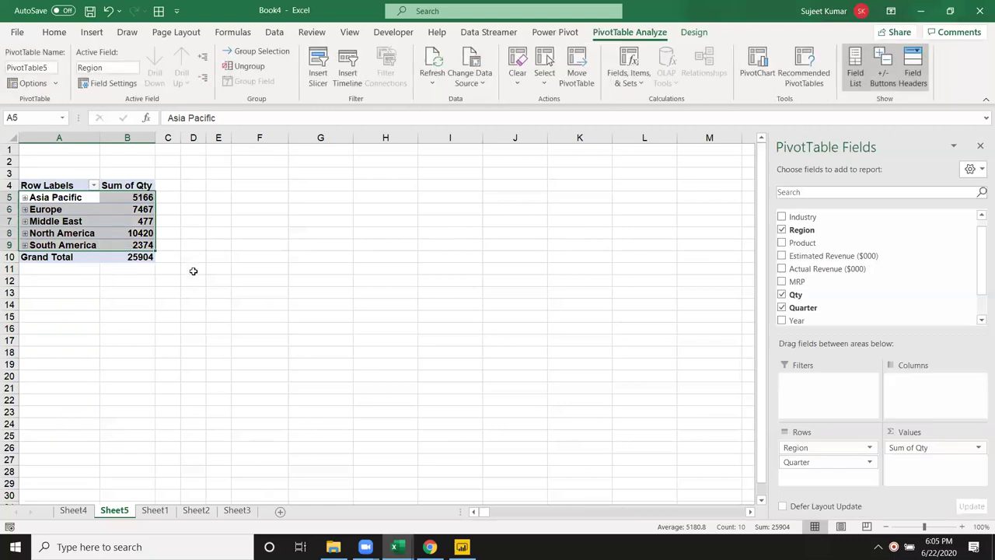
{"action": "left_click", "coordinate": [220, 265]}
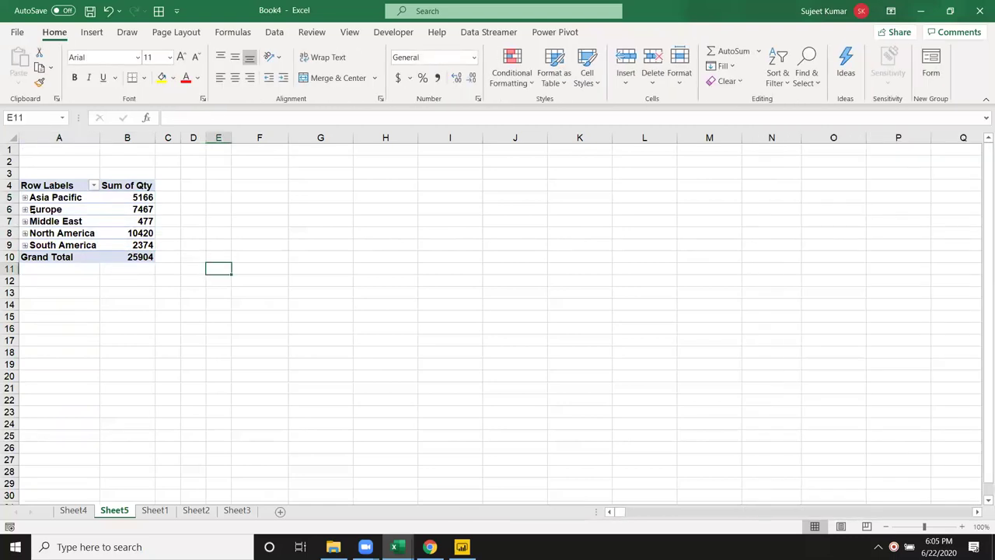
{"action": "left_click", "coordinate": [26, 211]}
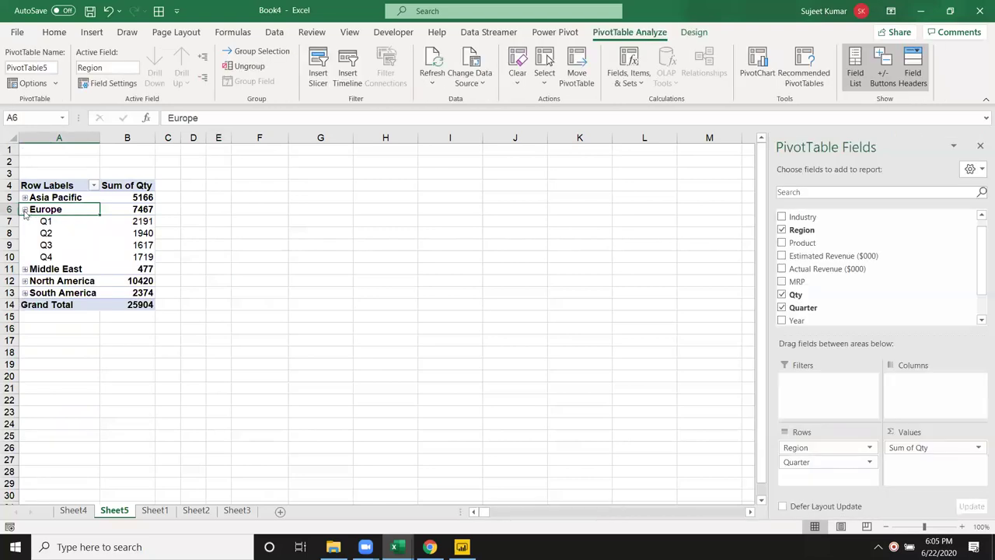
{"action": "left_click", "coordinate": [25, 210]}
{"action": "left_click", "coordinate": [25, 198]}
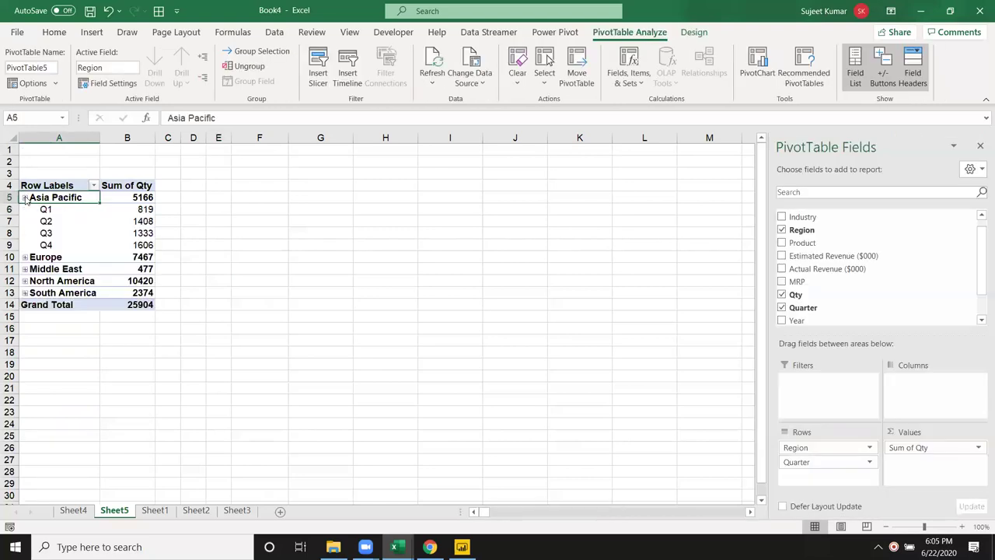
{"action": "left_click", "coordinate": [25, 198]}
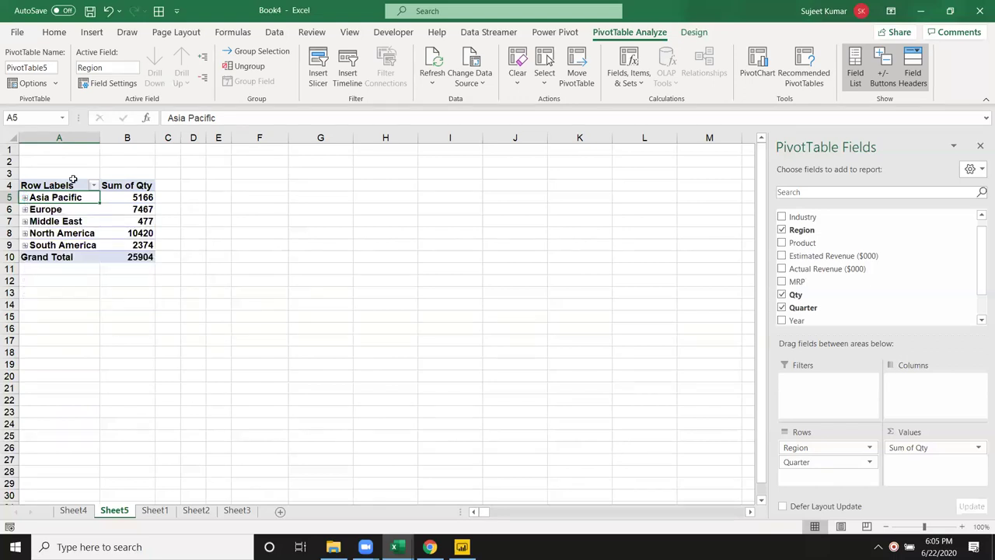
Expand the whole field so every region lists Q1–Q4, then check Asia Pacific's Q2 quantity.
{"action": "left_click", "coordinate": [202, 57]}
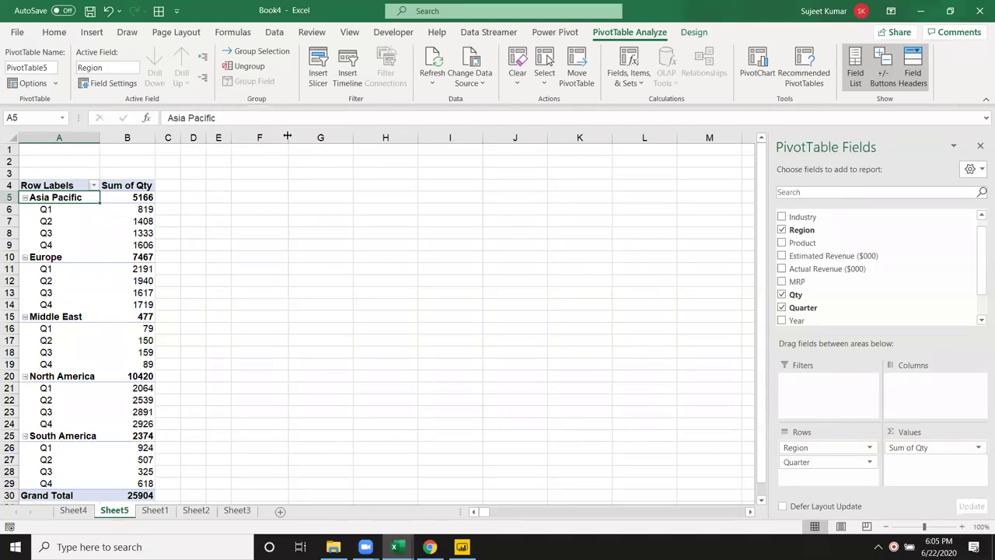
{"action": "left_click", "coordinate": [110, 225]}
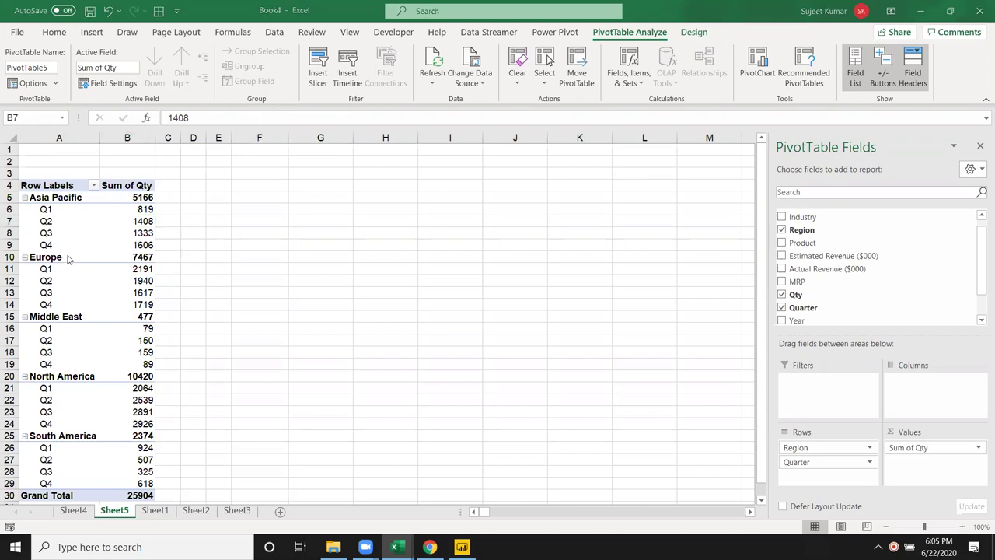
{"action": "left_click", "coordinate": [58, 137]}
{"action": "left_click_drag", "start_coordinate": [59, 136], "coordinate": [127, 137]}
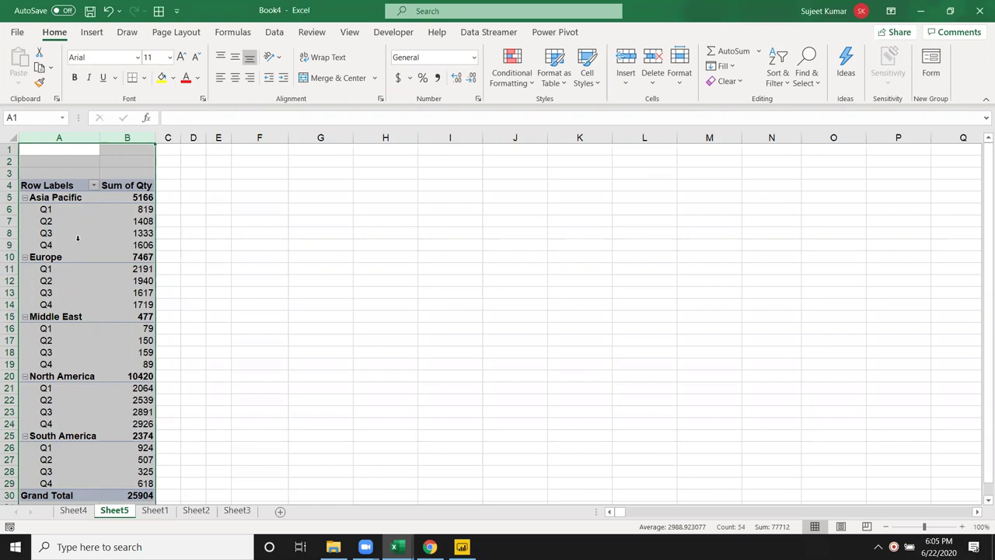
{"action": "left_click", "coordinate": [78, 239]}
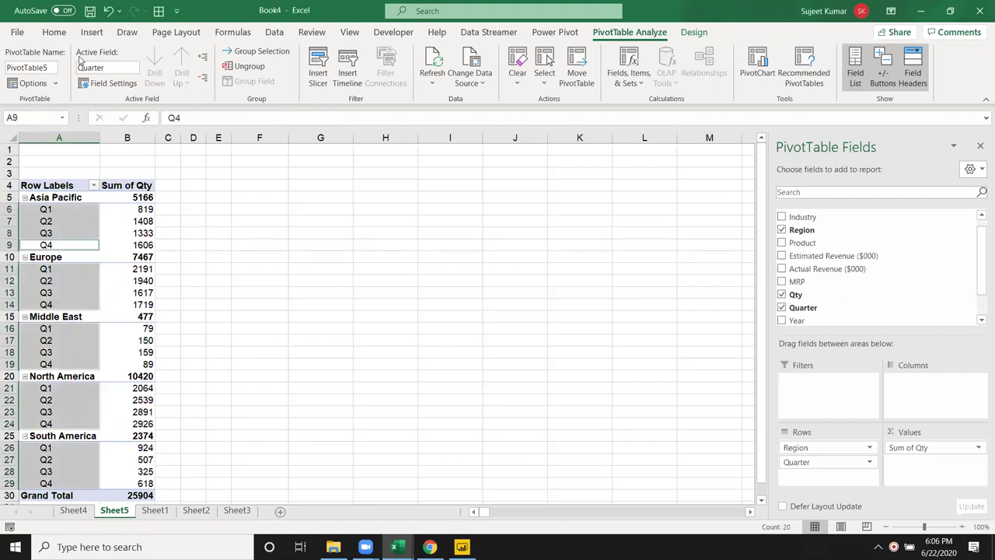
{"action": "left_click", "coordinate": [55, 138]}
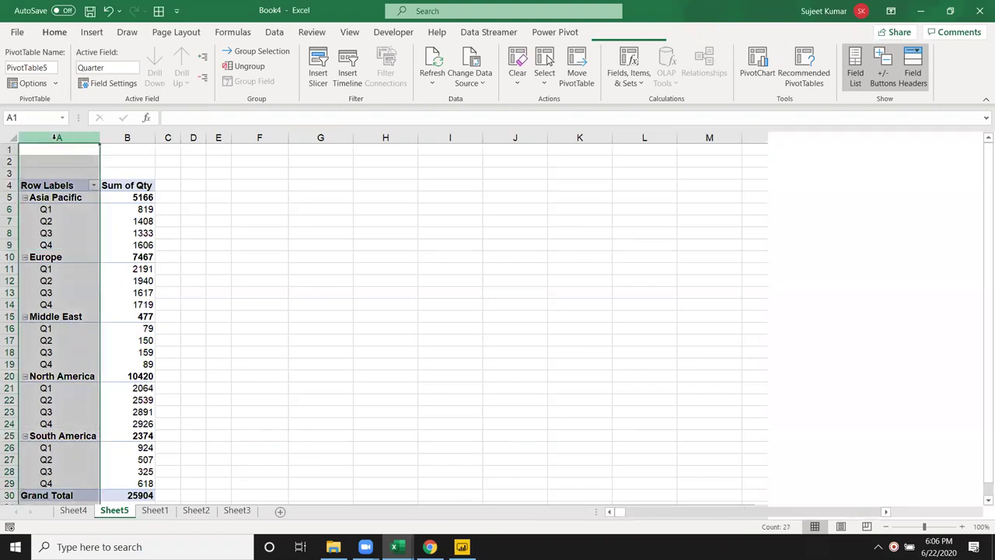
{"action": "key", "text": "ctrl+c"}
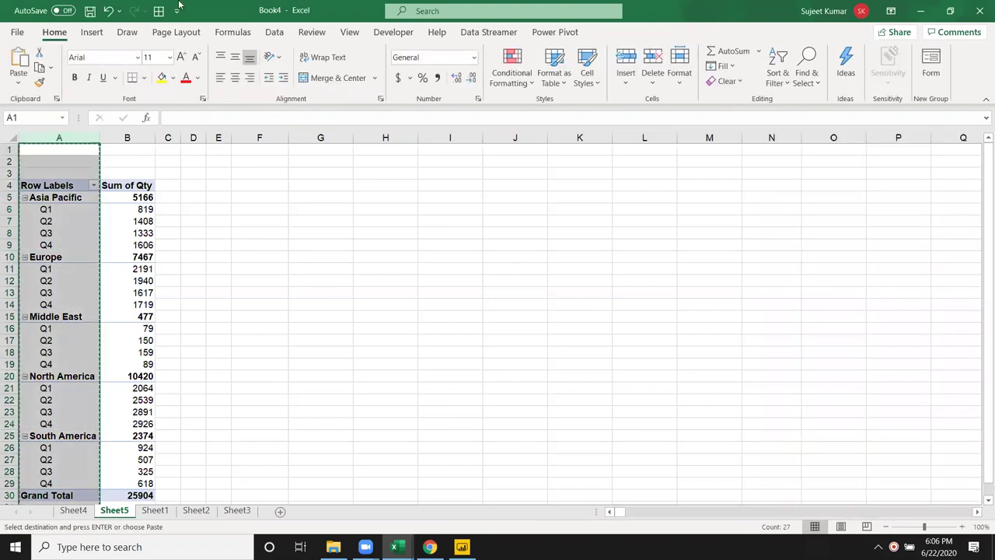
{"action": "left_click", "coordinate": [320, 150]}
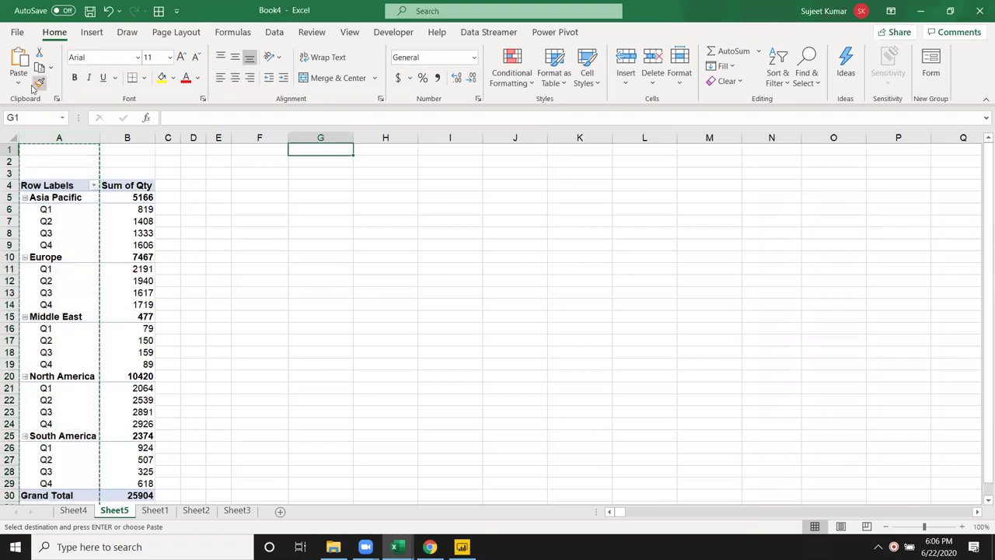
{"action": "left_click", "coordinate": [18, 80]}
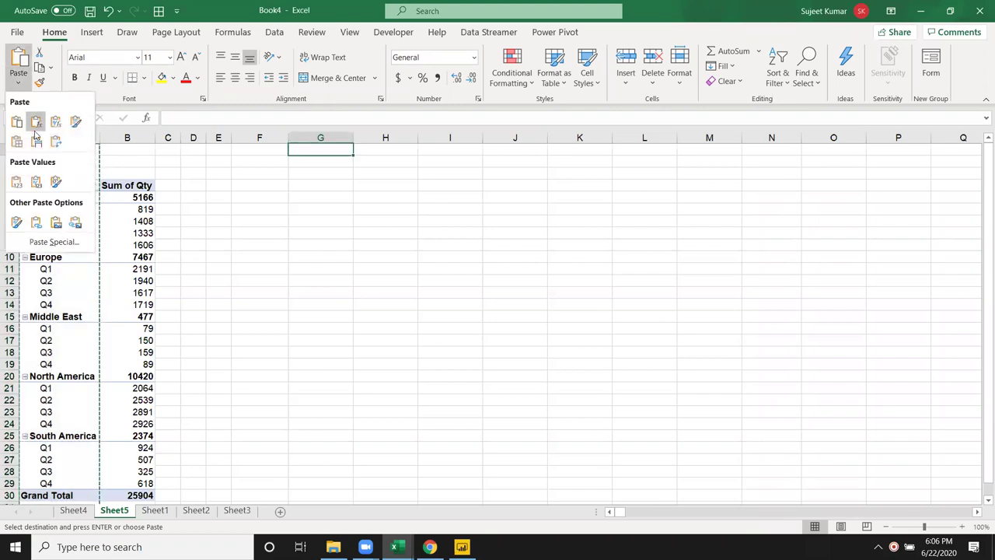
{"action": "left_click", "coordinate": [16, 181]}
{"action": "left_click_drag", "start_coordinate": [311, 197], "coordinate": [298, 400]}
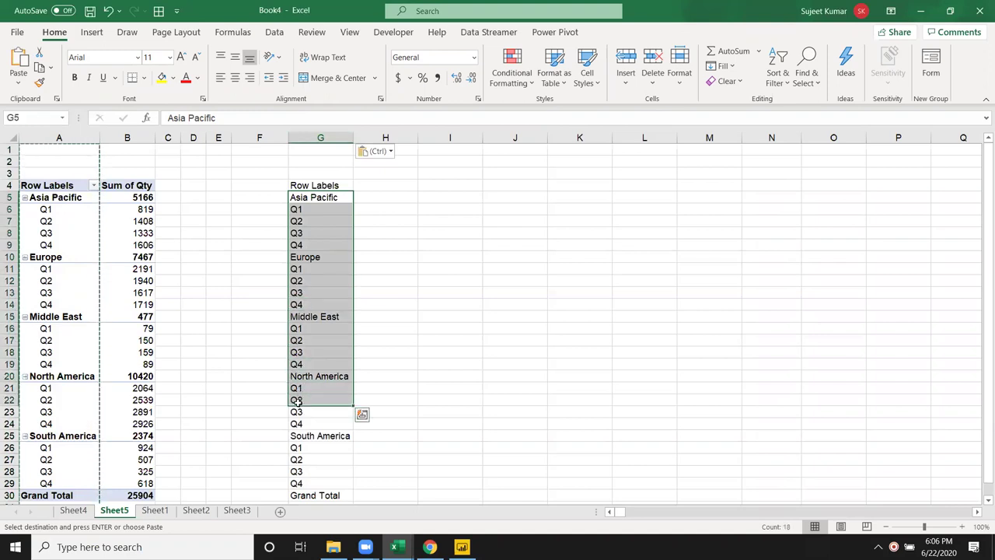
{"action": "left_click", "coordinate": [319, 138]}
{"action": "key", "text": "Delete"}
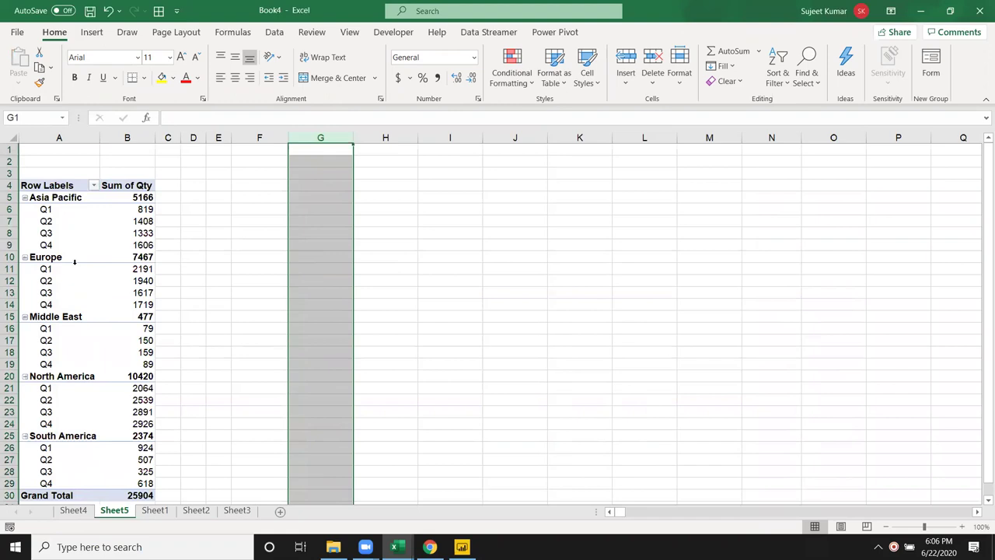
{"action": "left_click", "coordinate": [58, 235]}
Switch on Classic PivotTable layout on the Display tab of PivotTable5's options.
{"action": "right_click", "coordinate": [61, 239]}
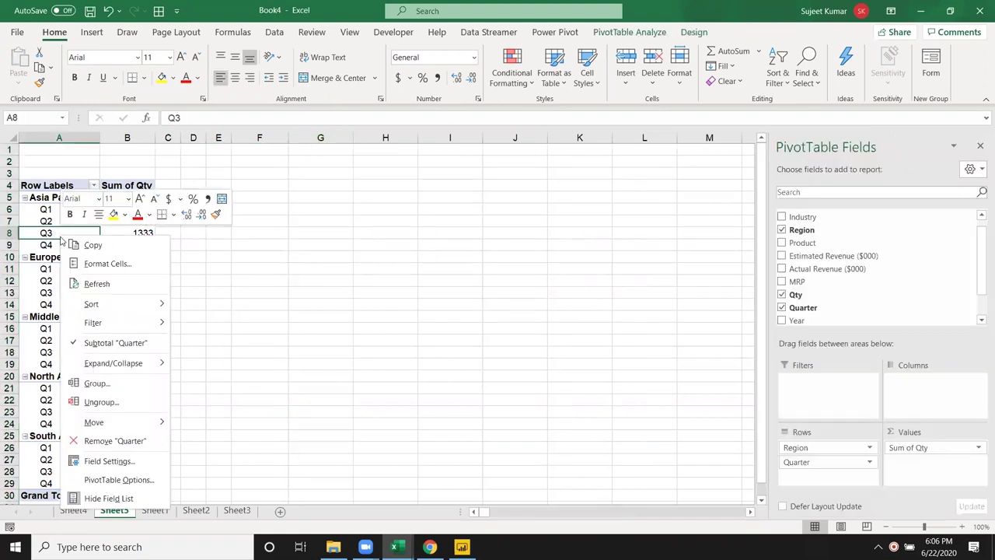
{"action": "left_click", "coordinate": [115, 480]}
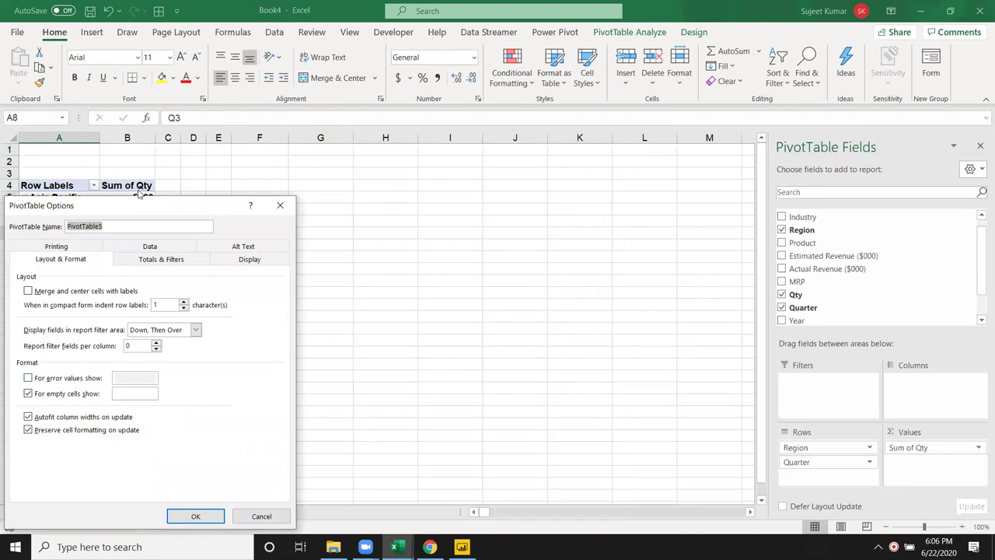
{"action": "left_click_drag", "start_coordinate": [143, 204], "coordinate": [446, 110]}
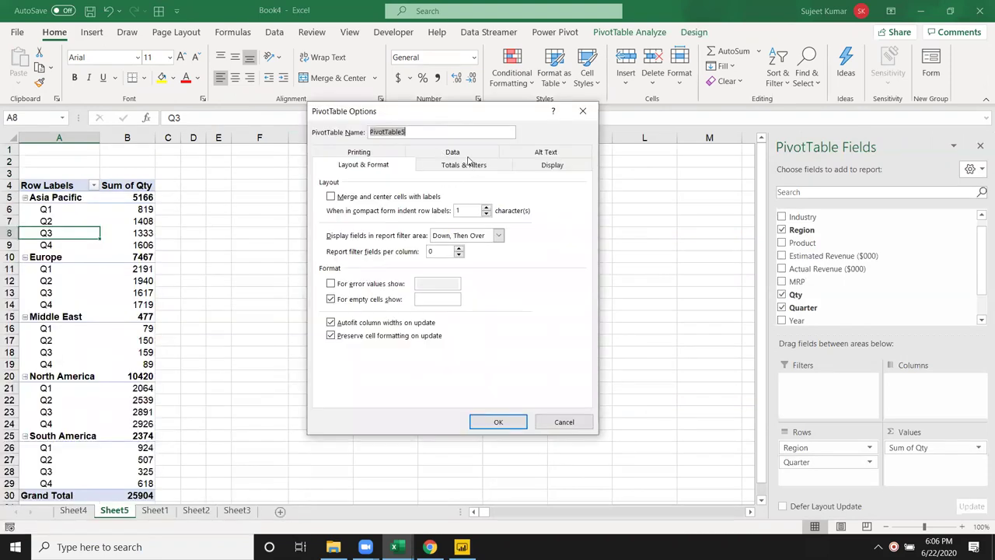
{"action": "left_click", "coordinate": [467, 156]}
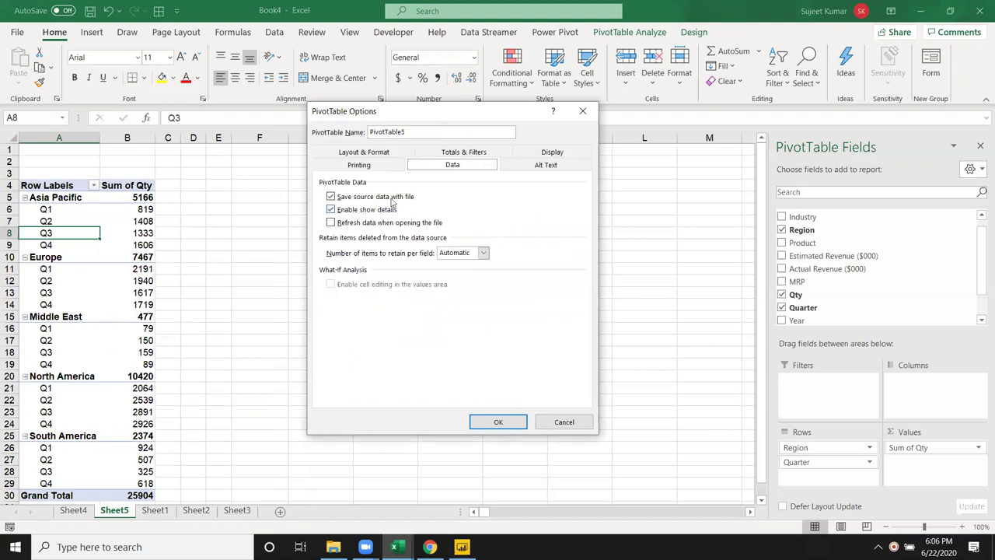
{"action": "left_click", "coordinate": [541, 154]}
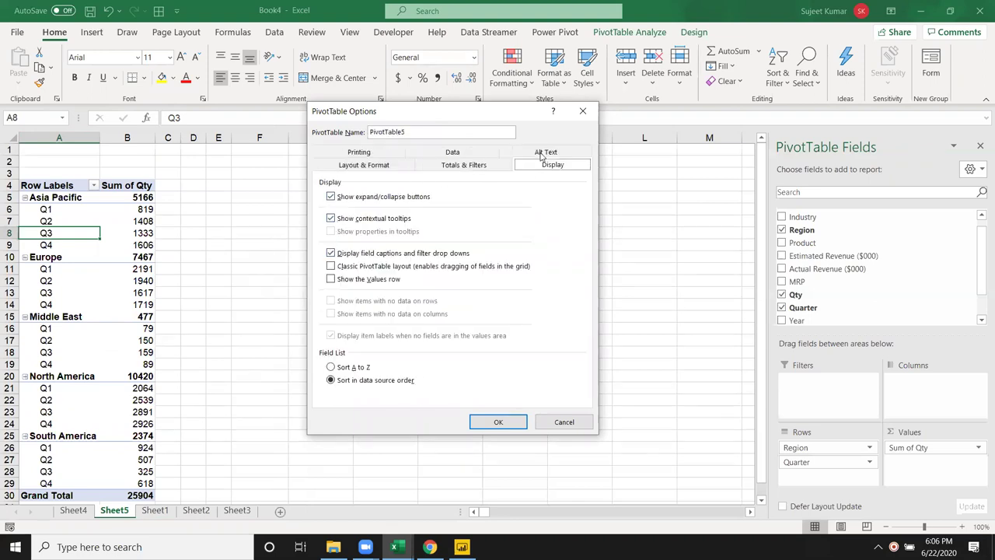
{"action": "left_click", "coordinate": [423, 268]}
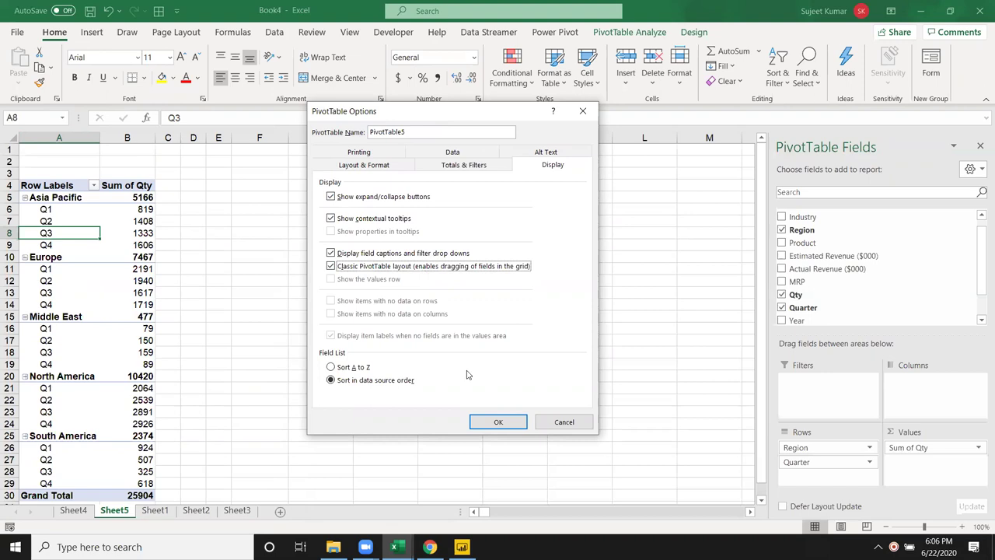
{"action": "key", "text": "Return"}
Set the pivot table's Report Layout to Show in Tabular Form.
{"action": "left_click", "coordinate": [59, 142]}
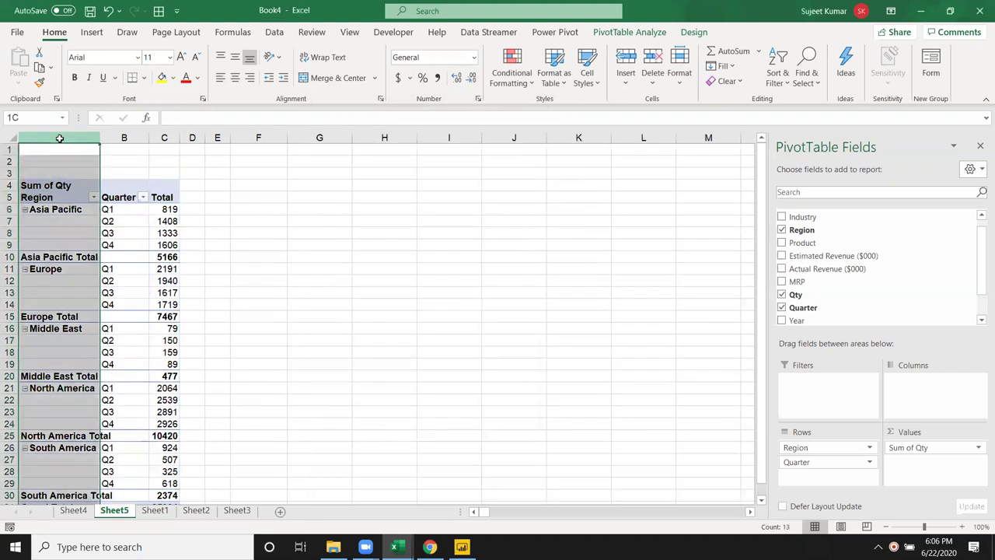
{"action": "left_click", "coordinate": [124, 138]}
{"action": "left_click", "coordinate": [160, 138]}
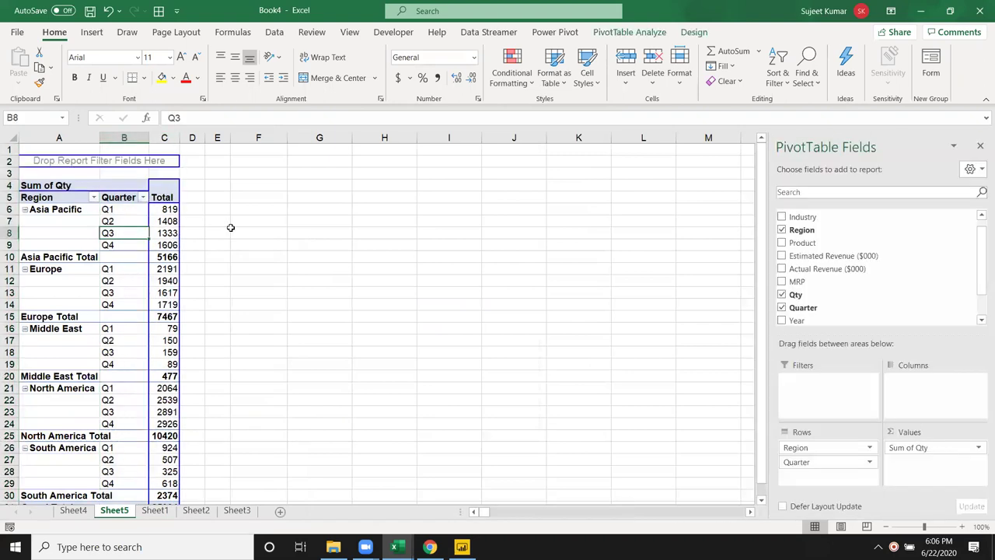
{"action": "left_click", "coordinate": [694, 32]}
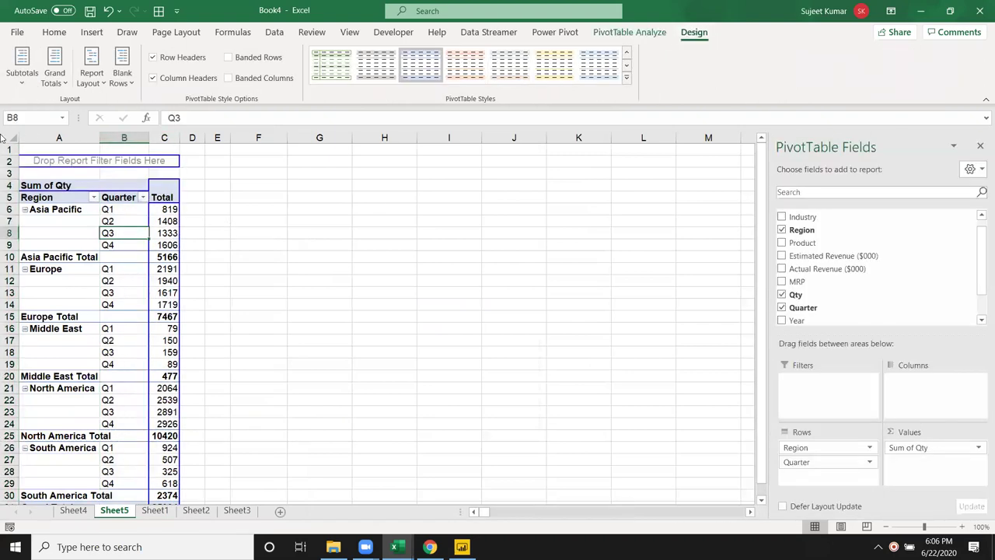
{"action": "left_click", "coordinate": [88, 91]}
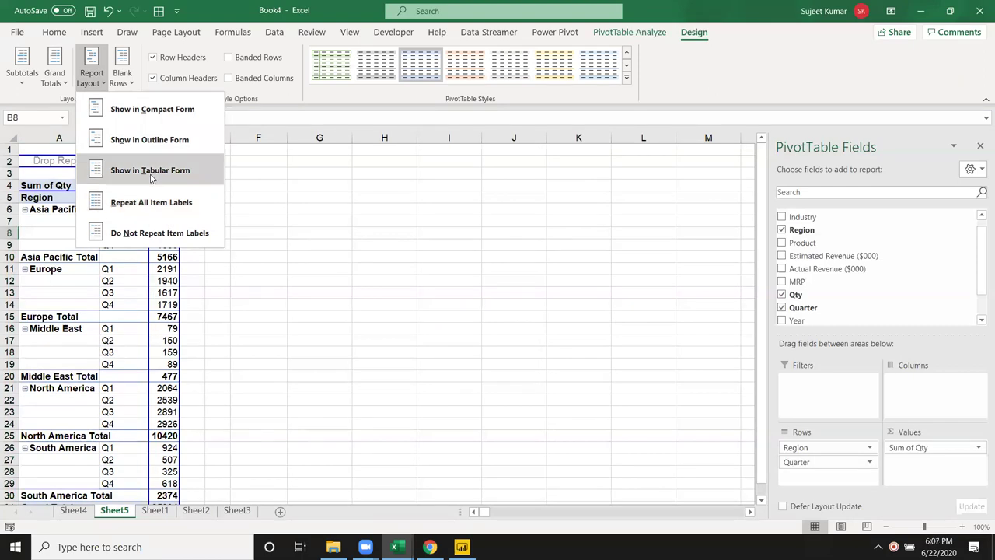
{"action": "left_click", "coordinate": [152, 178]}
Select the Asia Pacific Q3 and Europe Q2 cells to check the tabular layout.
{"action": "left_click", "coordinate": [150, 237]}
{"action": "left_click", "coordinate": [148, 285]}
{"action": "left_click", "coordinate": [102, 281]}
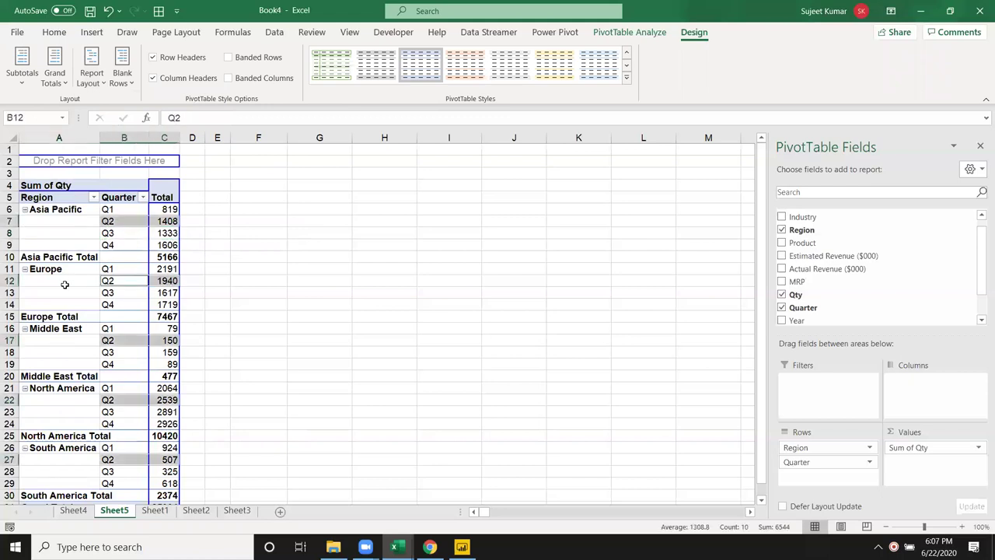
{"action": "left_click", "coordinate": [64, 285]}
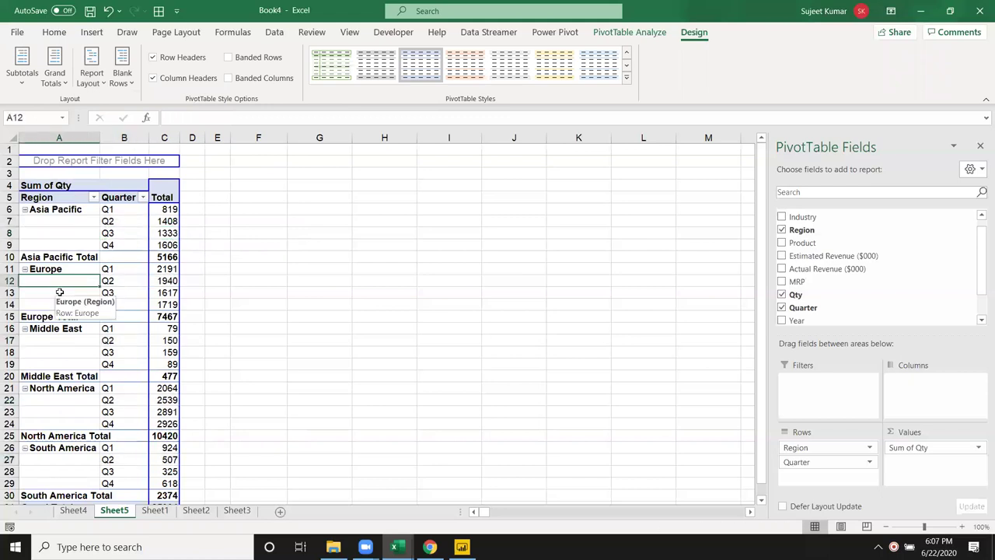
Collapse Asia Pacific, Europe, Middle East, North America and South America to their totals.
{"action": "left_click", "coordinate": [25, 210]}
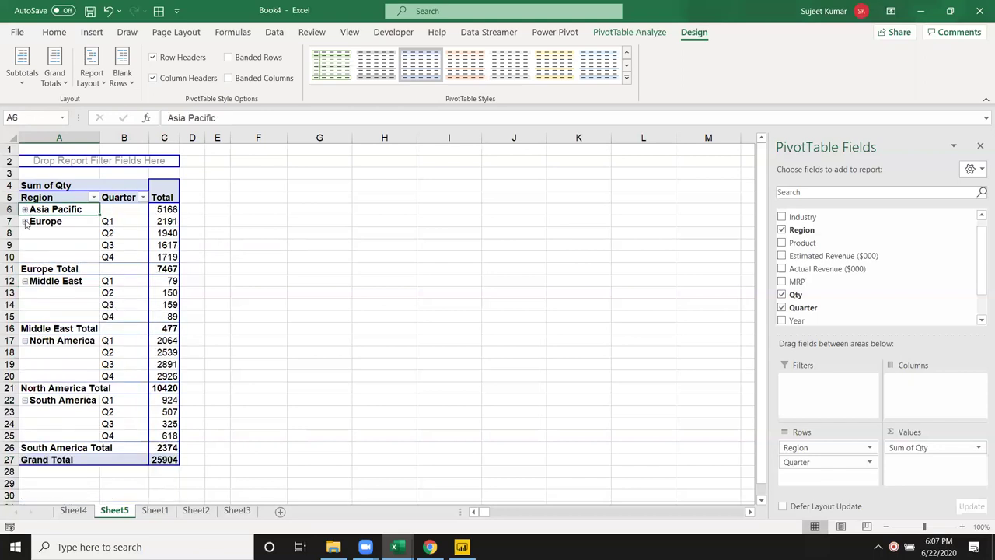
{"action": "left_click", "coordinate": [25, 221]}
{"action": "left_click", "coordinate": [25, 233]}
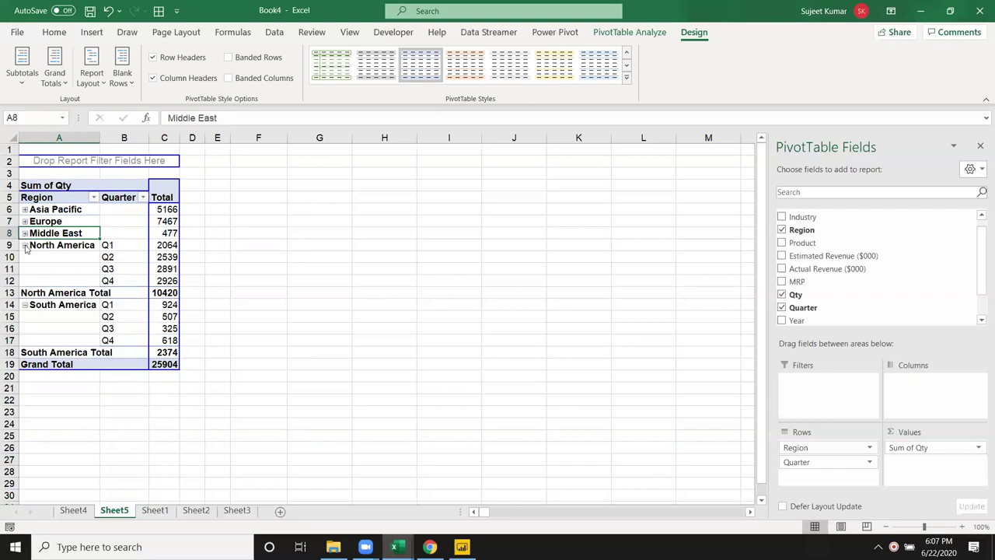
{"action": "left_click", "coordinate": [25, 245]}
{"action": "left_click", "coordinate": [25, 257]}
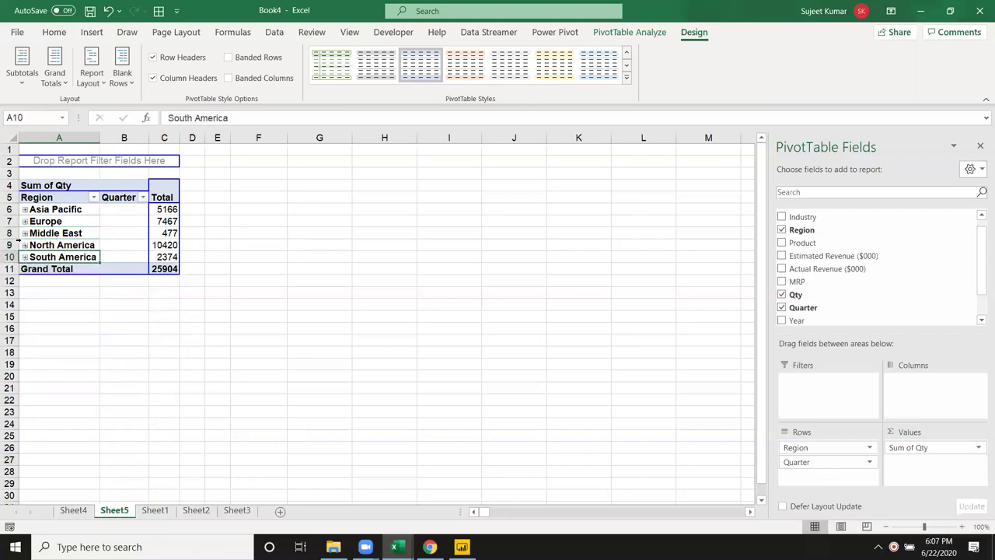
{"action": "left_click", "coordinate": [25, 233]}
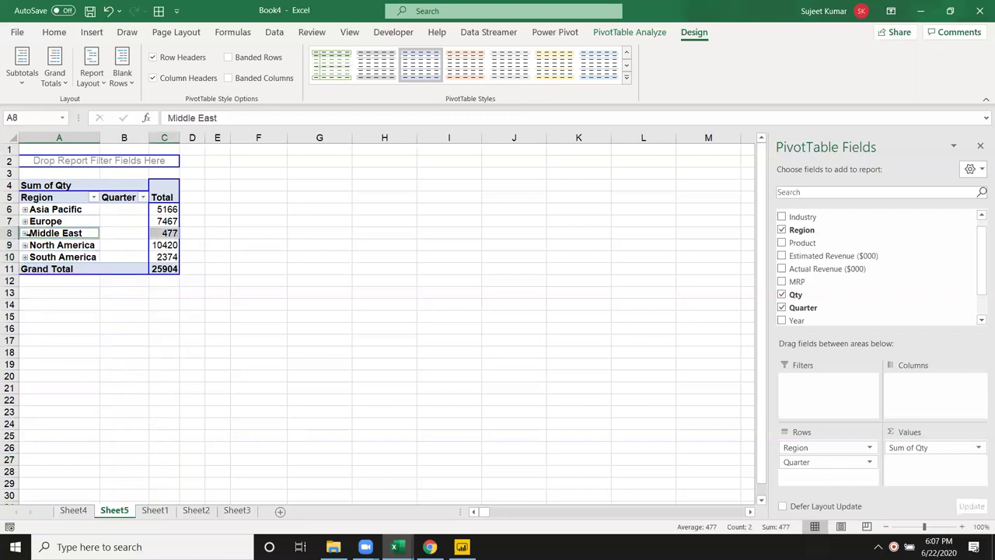
Expand every region again and select the Asia Pacific and Europe Total rows.
{"action": "right_click", "coordinate": [83, 220]}
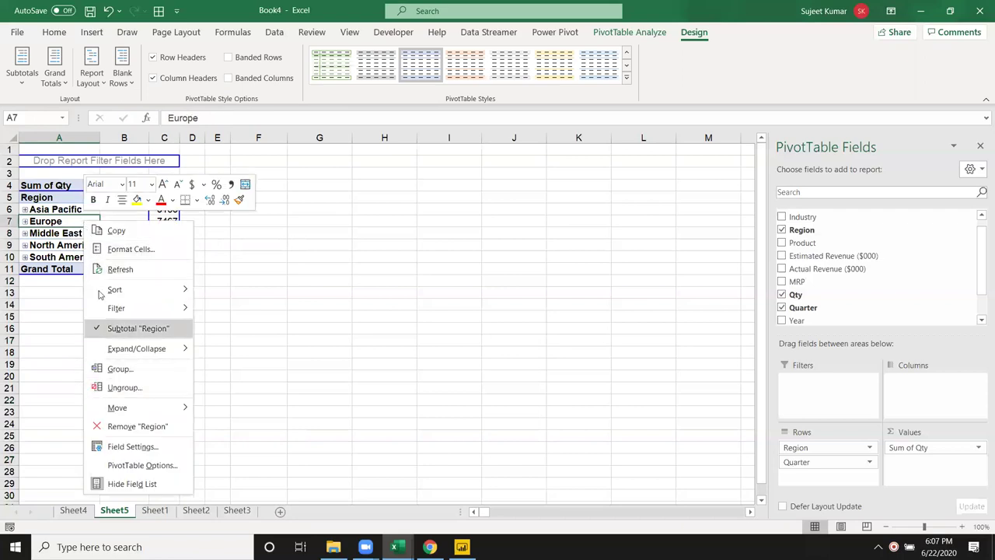
{"action": "key", "text": "Escape"}
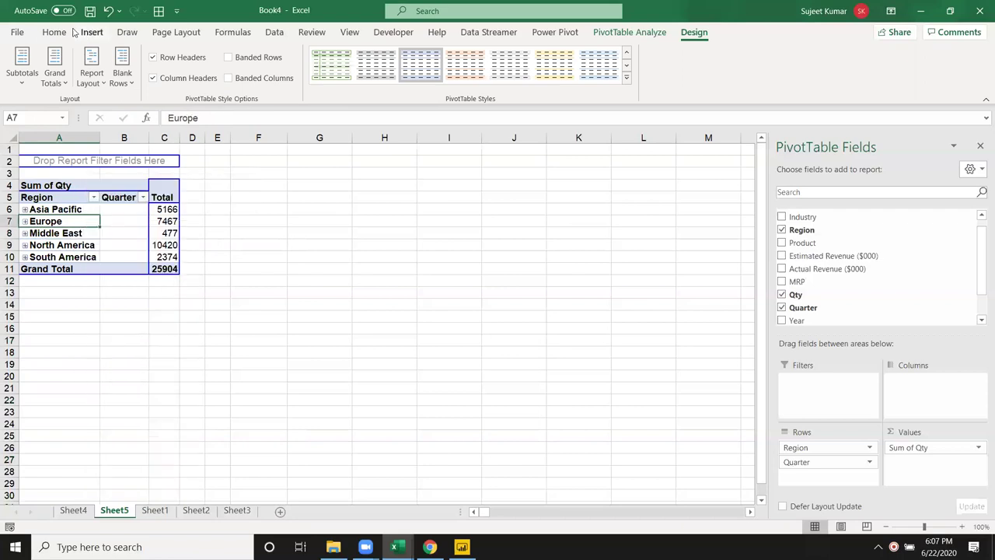
{"action": "left_click", "coordinate": [53, 32]}
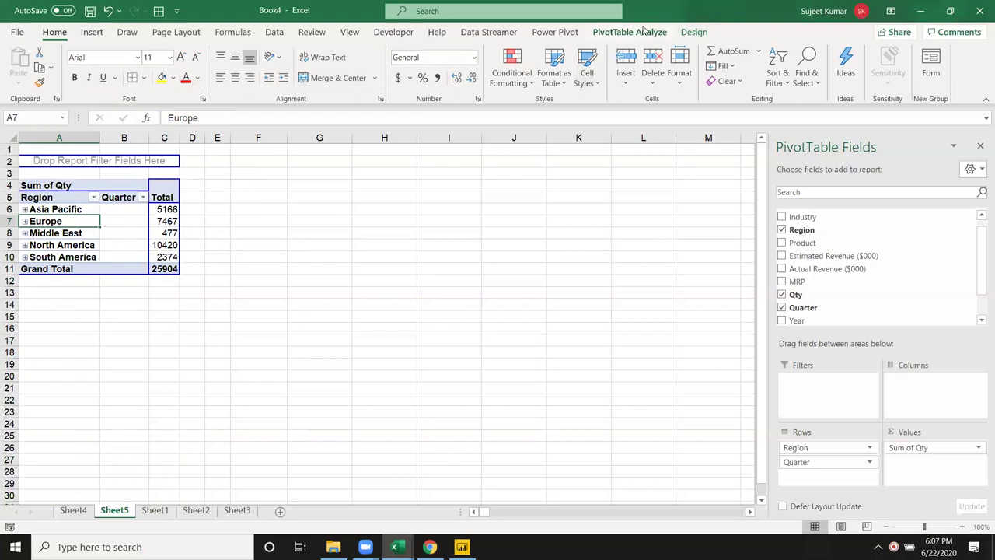
{"action": "left_click", "coordinate": [638, 32]}
{"action": "left_click", "coordinate": [202, 56]}
{"action": "left_click", "coordinate": [67, 257]}
{"action": "left_click", "coordinate": [163, 256], "text": "shift"}
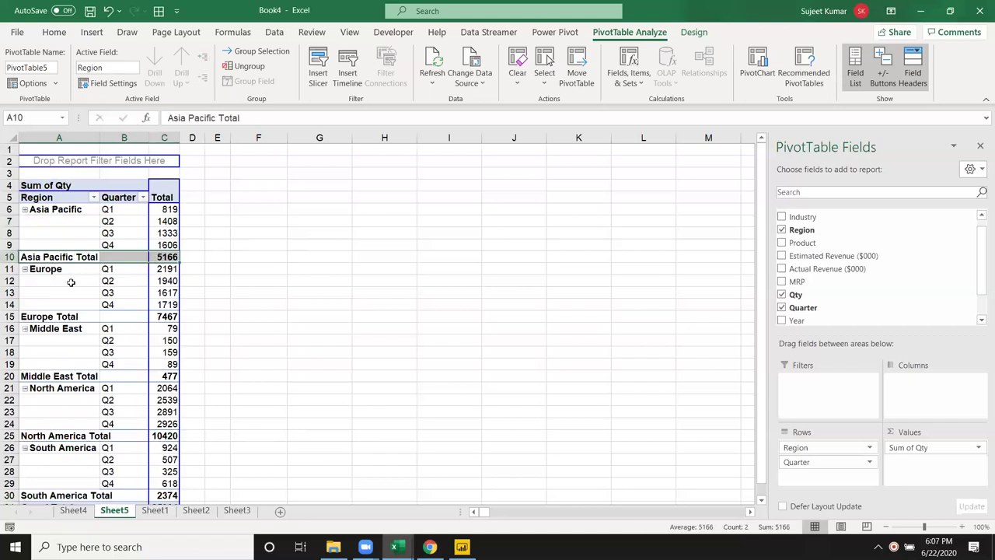
{"action": "left_click", "coordinate": [51, 316]}
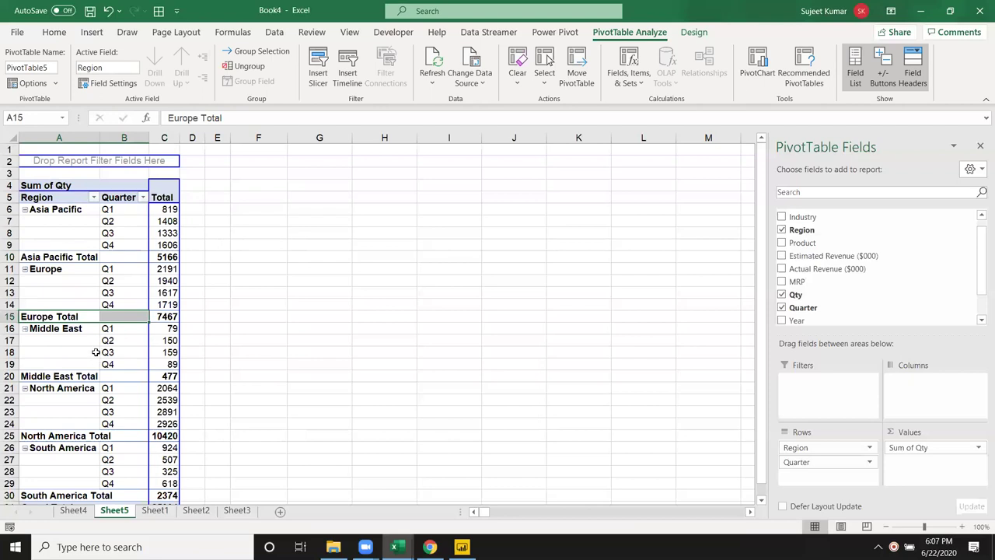
Turn off Subtotal "Region" and select one region block's cells.
{"action": "right_click", "coordinate": [69, 259]}
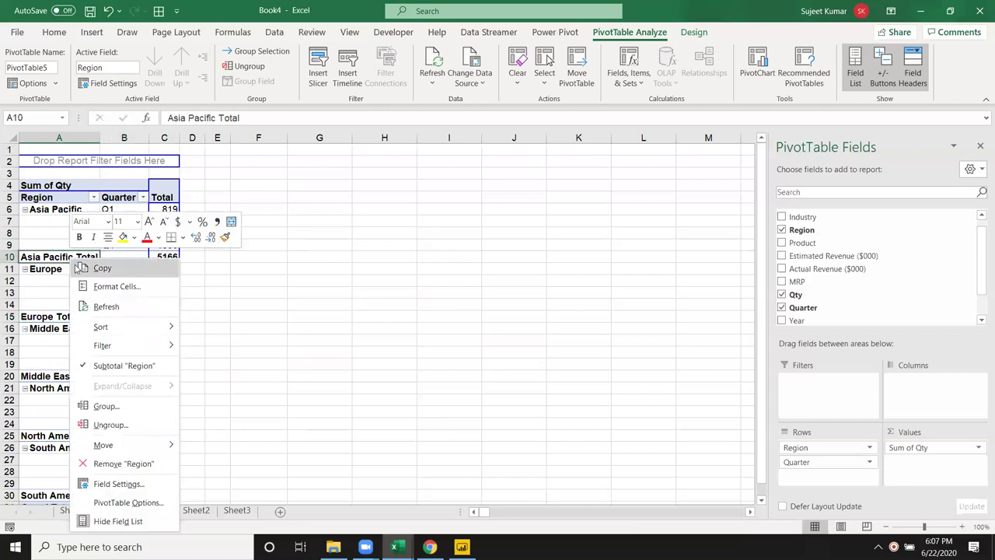
{"action": "left_click", "coordinate": [111, 369]}
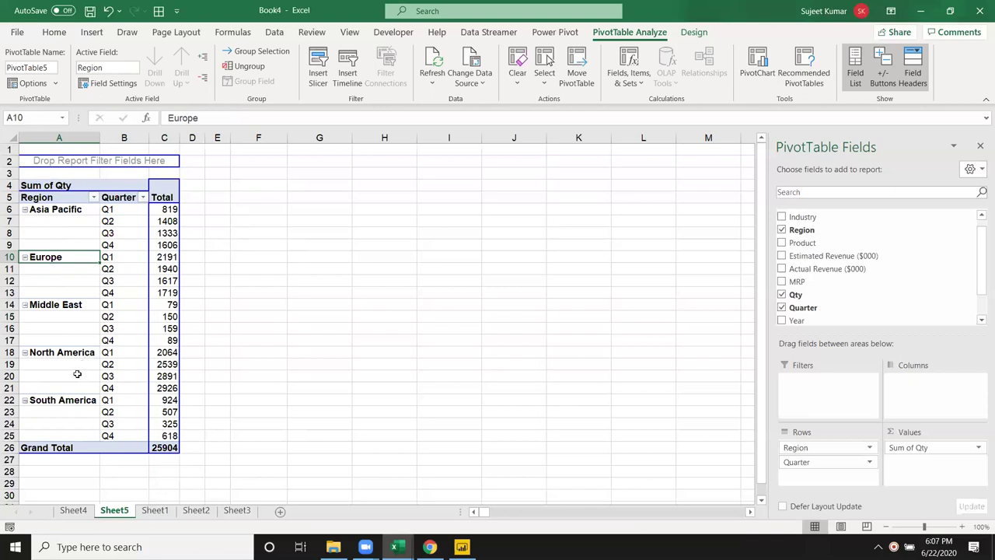
{"action": "left_click_drag", "start_coordinate": [65, 212], "coordinate": [61, 286]}
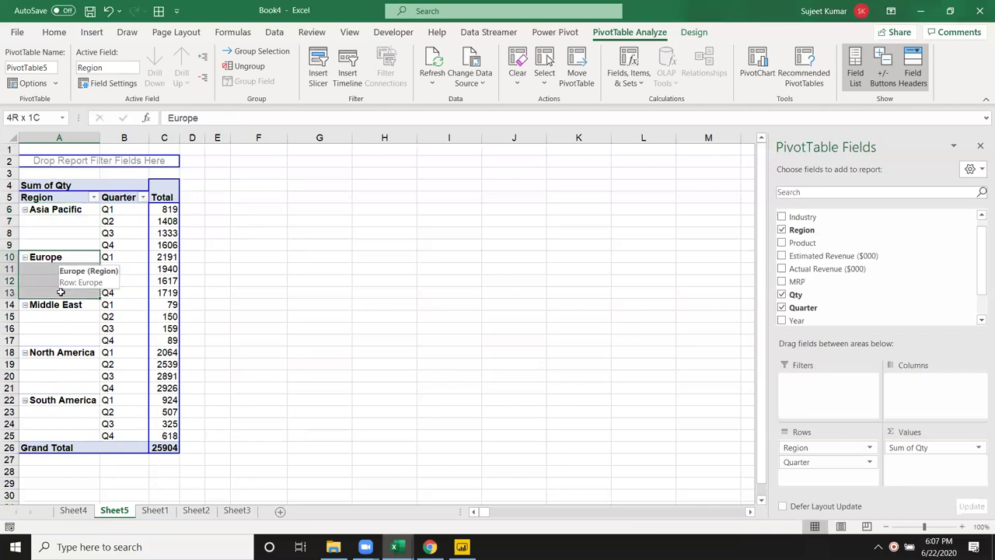
Insert a blank line after each region's Q1–Q4 block.
{"action": "left_click", "coordinate": [74, 232]}
{"action": "left_click", "coordinate": [694, 32]}
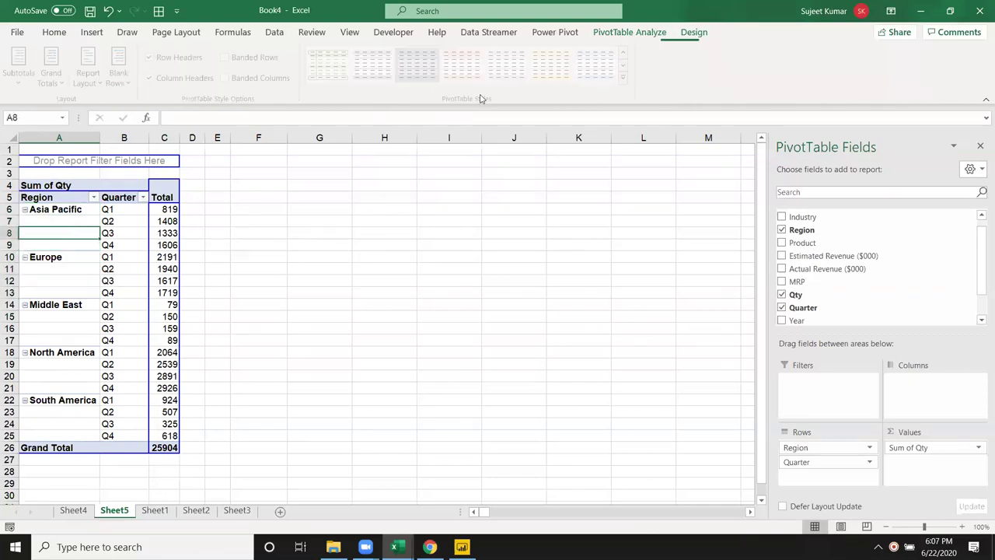
{"action": "left_click", "coordinate": [122, 74]}
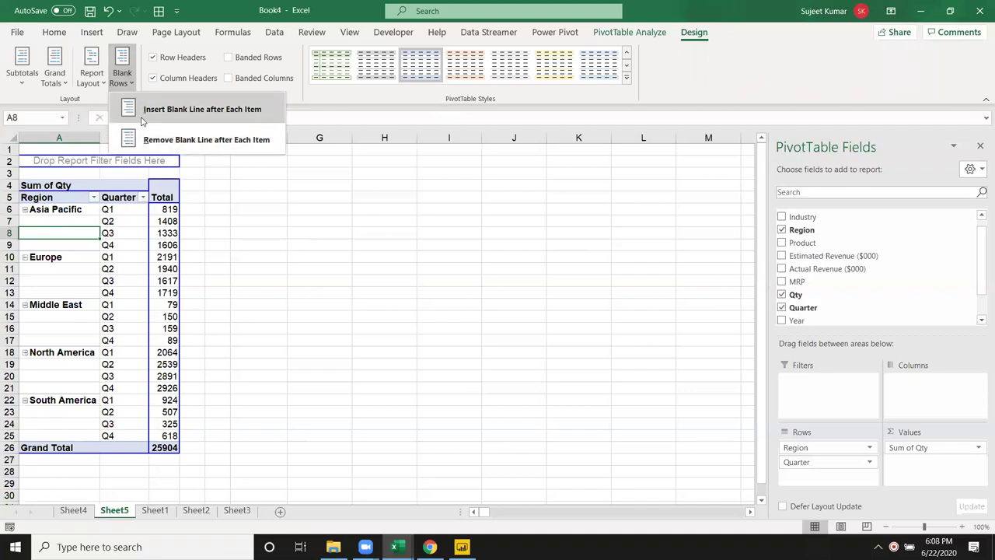
{"action": "left_click", "coordinate": [142, 117]}
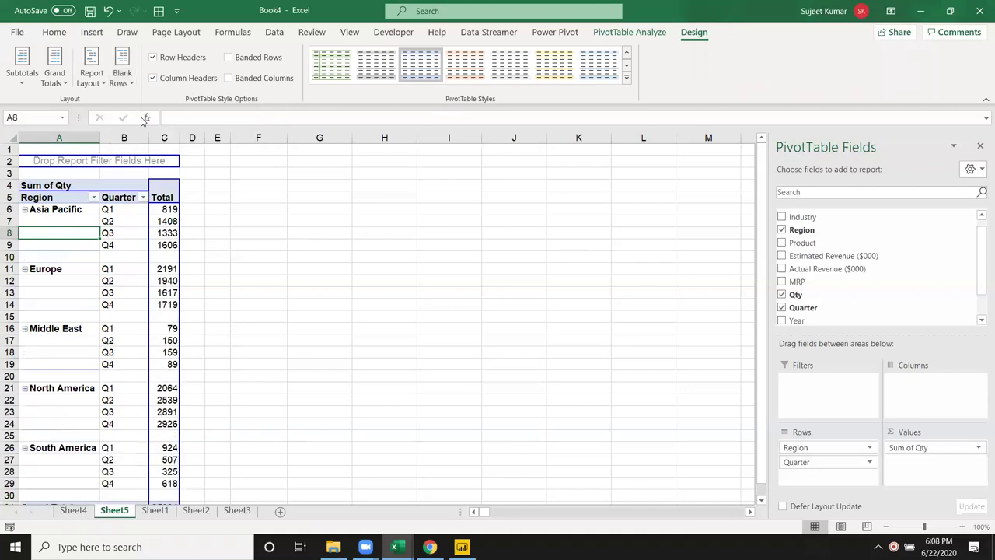
Revisit the Blank Rows and Report Layout choices from a cell inside the pivot.
{"action": "left_click", "coordinate": [122, 77]}
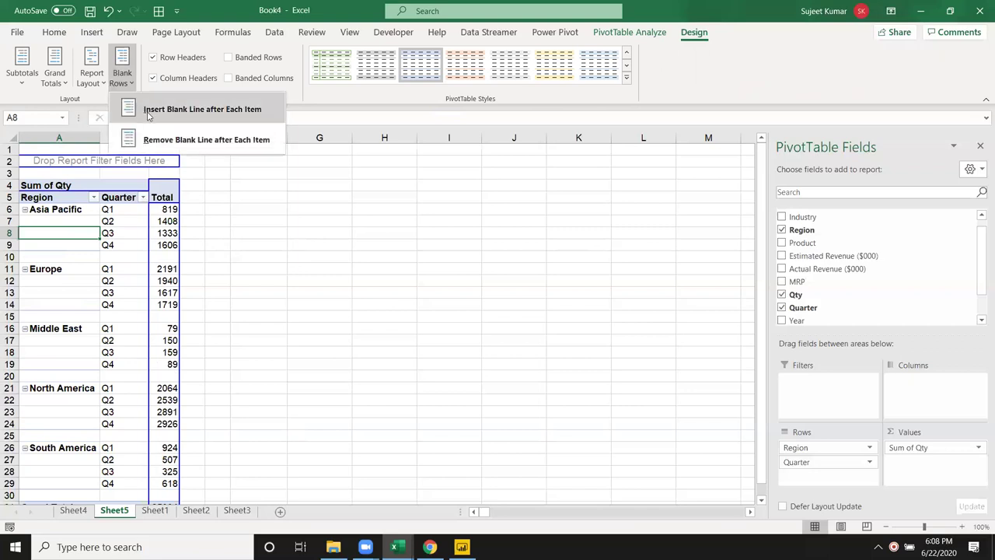
{"action": "left_click", "coordinate": [147, 115]}
{"action": "left_click", "coordinate": [122, 77]}
{"action": "left_click", "coordinate": [165, 107]}
{"action": "left_click", "coordinate": [390, 289]}
{"action": "left_click", "coordinate": [311, 289]}
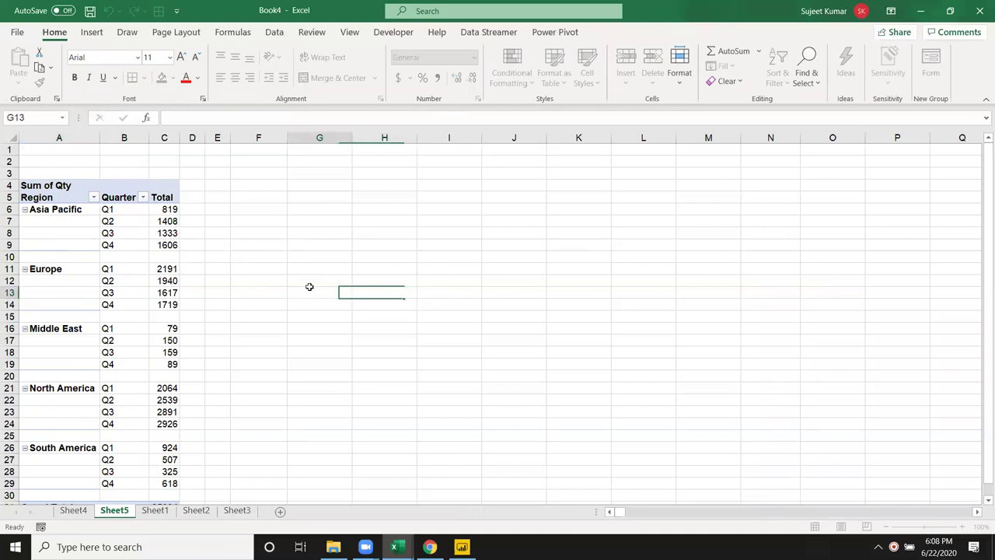
{"action": "left_click", "coordinate": [87, 232]}
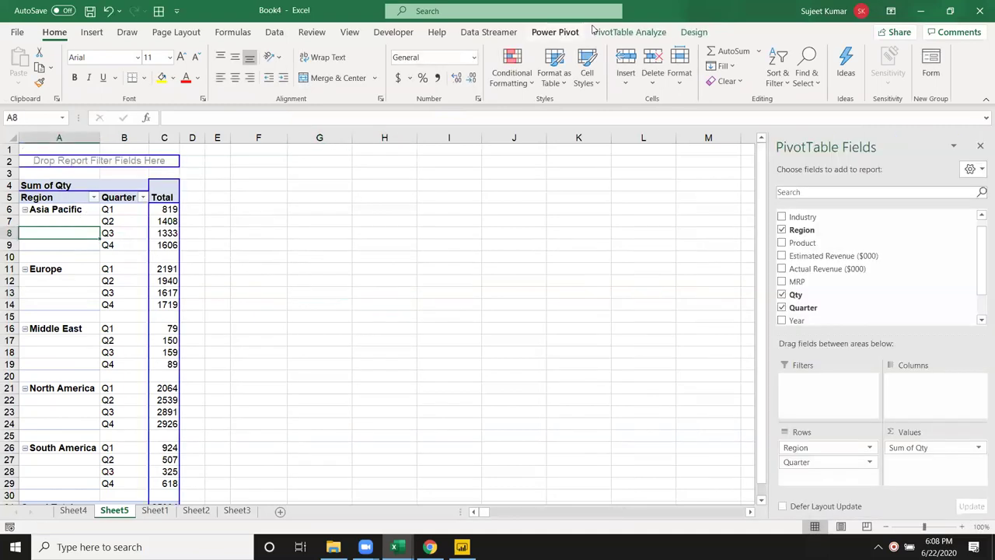
{"action": "left_click", "coordinate": [694, 31]}
{"action": "left_click", "coordinate": [122, 77]}
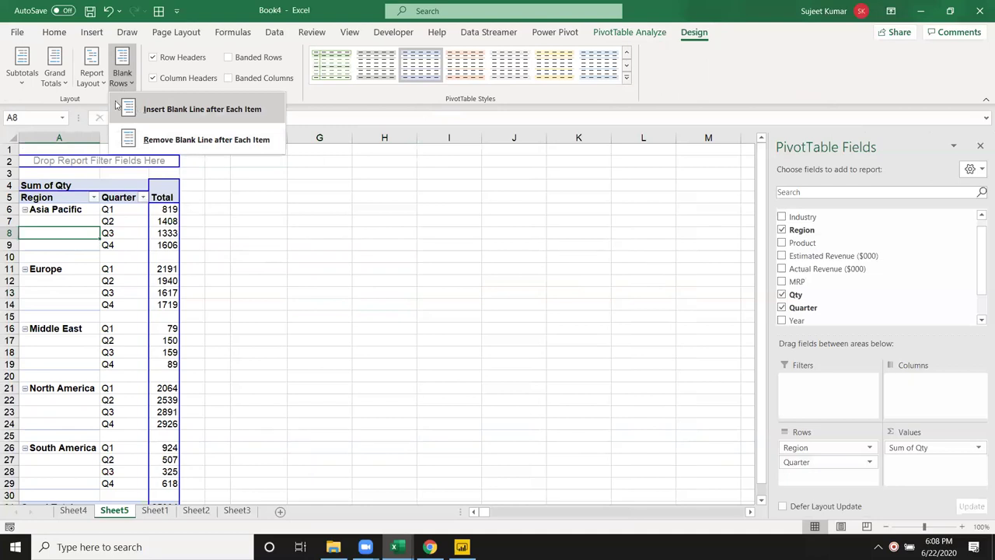
{"action": "left_click", "coordinate": [98, 82]}
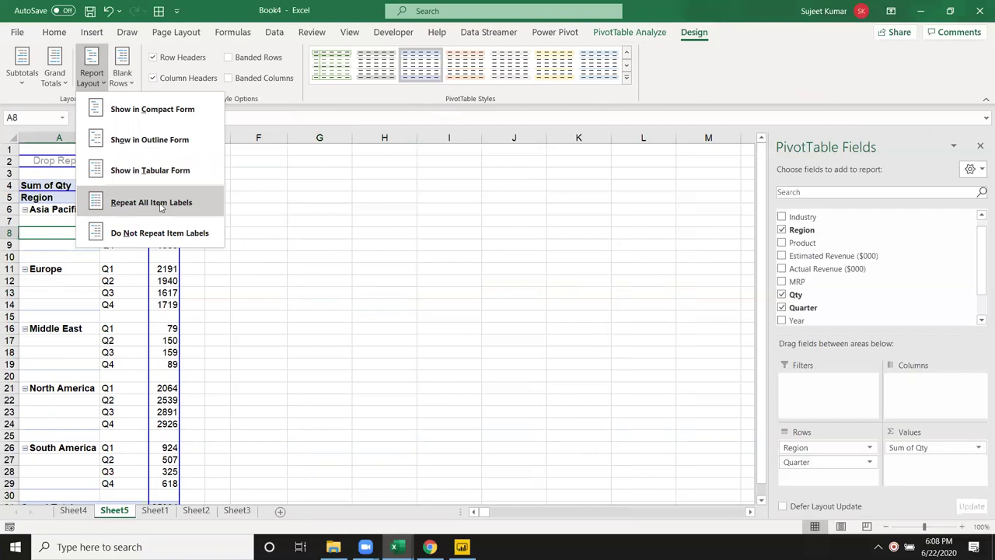
Repeat region labels on every row, remove the blank lines, then reinsert them.
{"action": "left_click", "coordinate": [161, 204]}
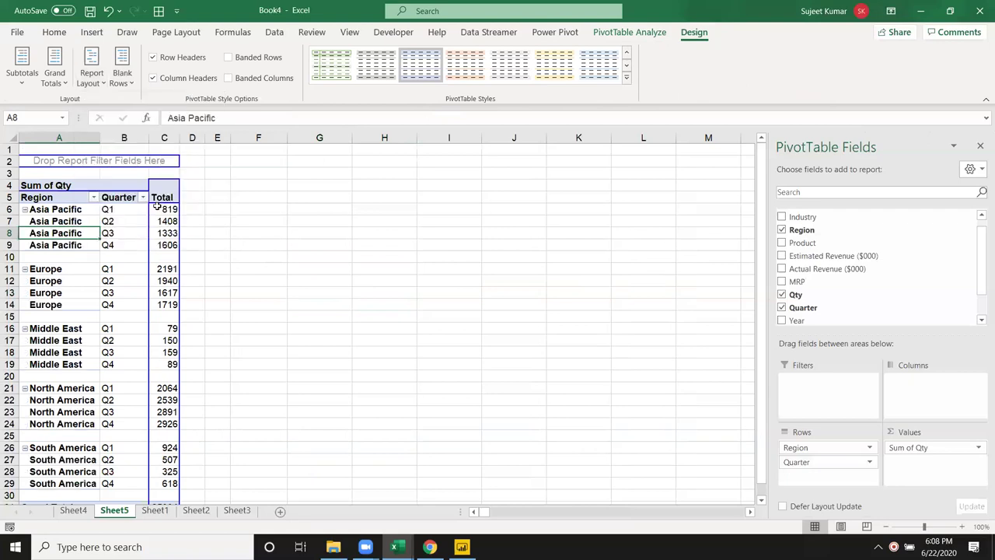
{"action": "left_click", "coordinate": [122, 78]}
{"action": "left_click", "coordinate": [169, 141]}
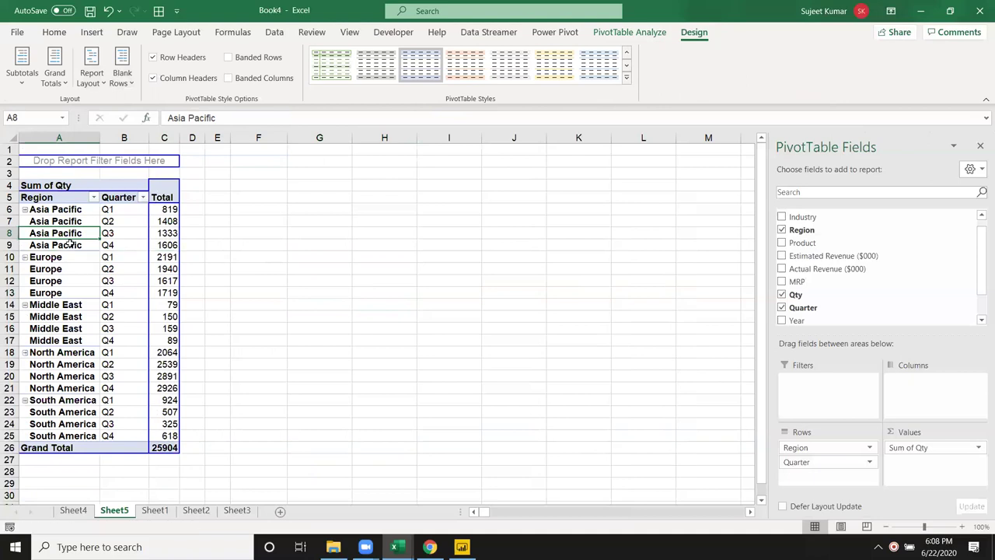
{"action": "left_click_drag", "start_coordinate": [70, 244], "coordinate": [69, 257]}
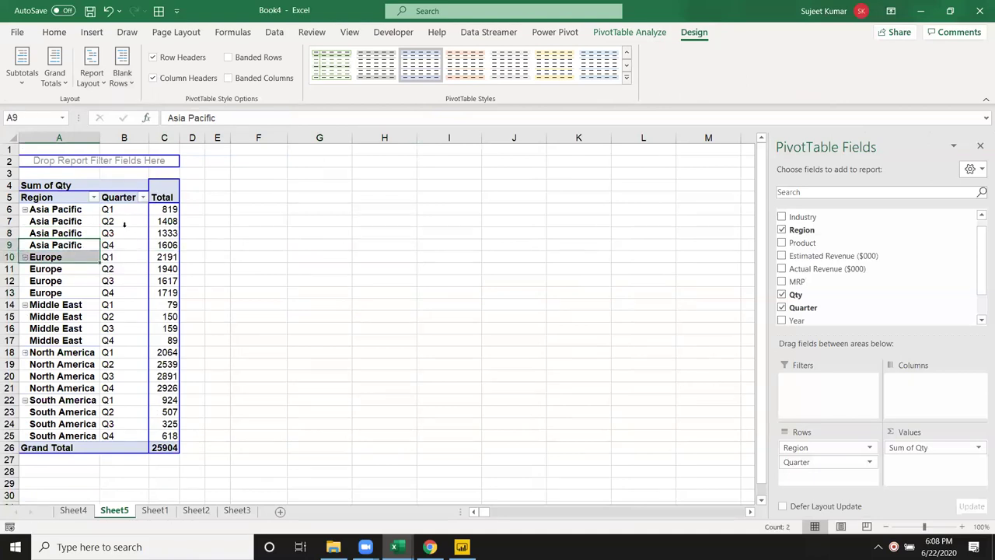
{"action": "left_click", "coordinate": [122, 69]}
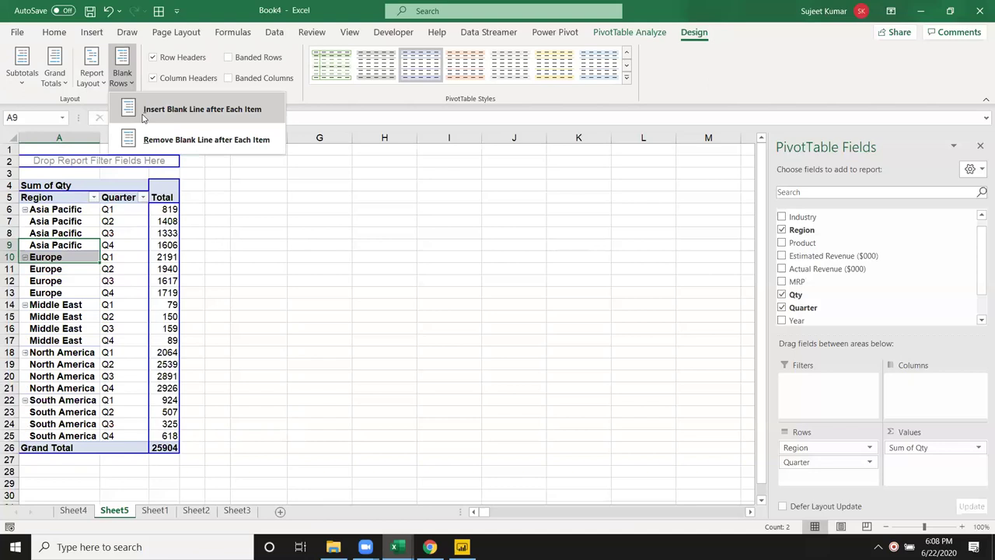
{"action": "left_click", "coordinate": [187, 109]}
{"action": "scroll", "coordinate": [233, 292], "scroll_direction": "down", "scroll_amount": 4}
{"action": "scroll", "coordinate": [229, 292], "scroll_direction": "up", "scroll_amount": 2}
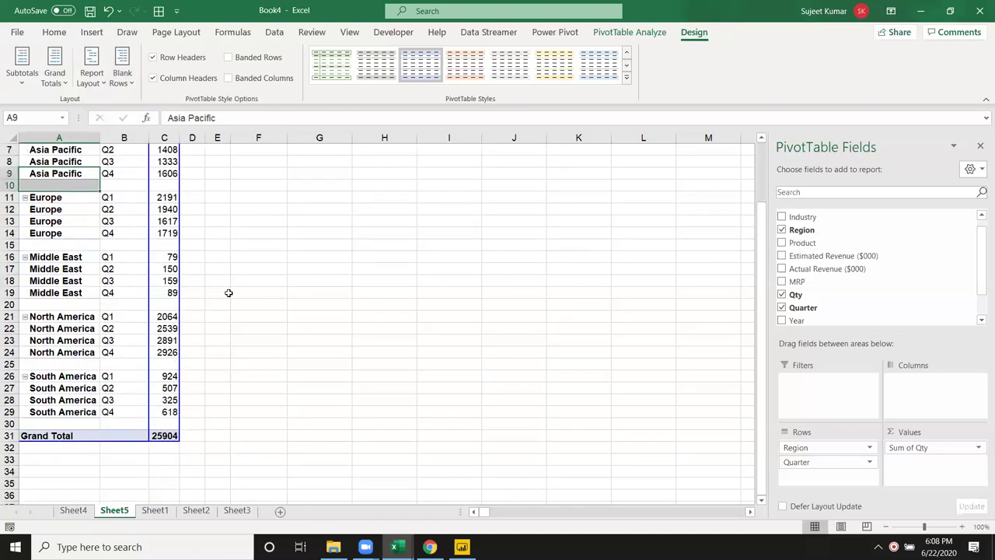
{"action": "scroll", "coordinate": [129, 272], "scroll_direction": "up", "scroll_amount": 2}
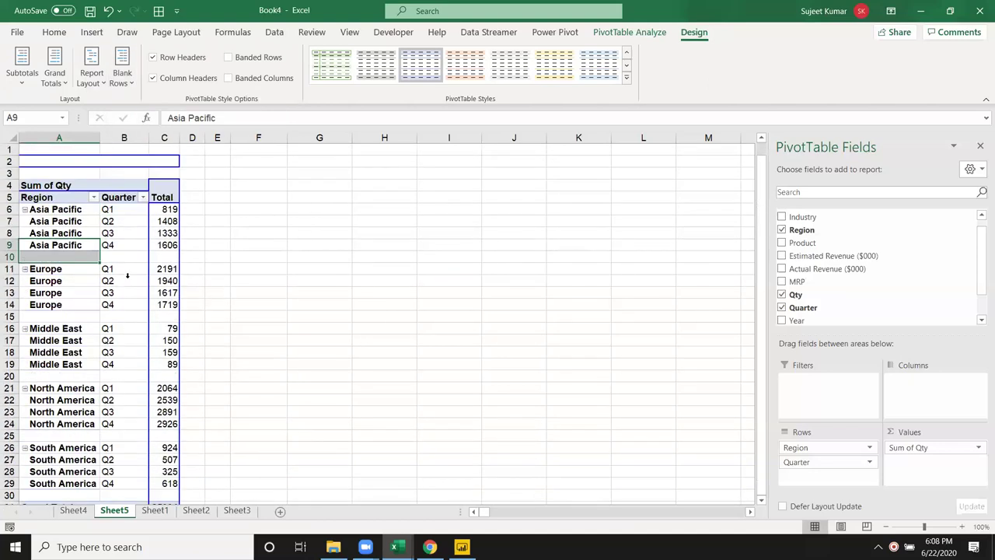
{"action": "scroll", "coordinate": [101, 241], "scroll_direction": "down", "scroll_amount": 1}
Inspect the region label cells and blank rows after Asia Pacific, Europe and Middle East.
{"action": "key", "text": "Down"}
{"action": "key", "text": "Down"}
{"action": "key", "text": "Down"}
{"action": "key", "text": "Down"}
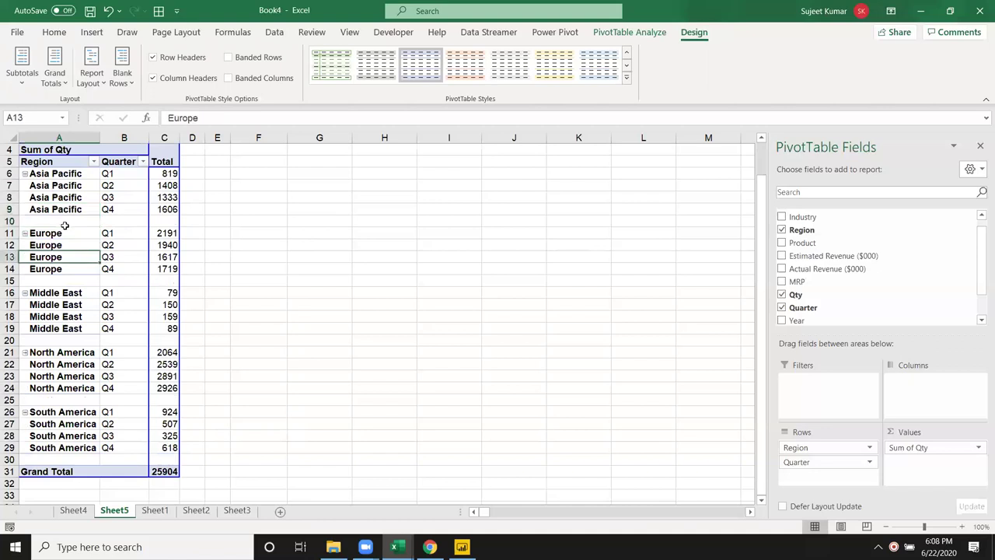
{"action": "left_click_drag", "start_coordinate": [47, 233], "coordinate": [51, 208]}
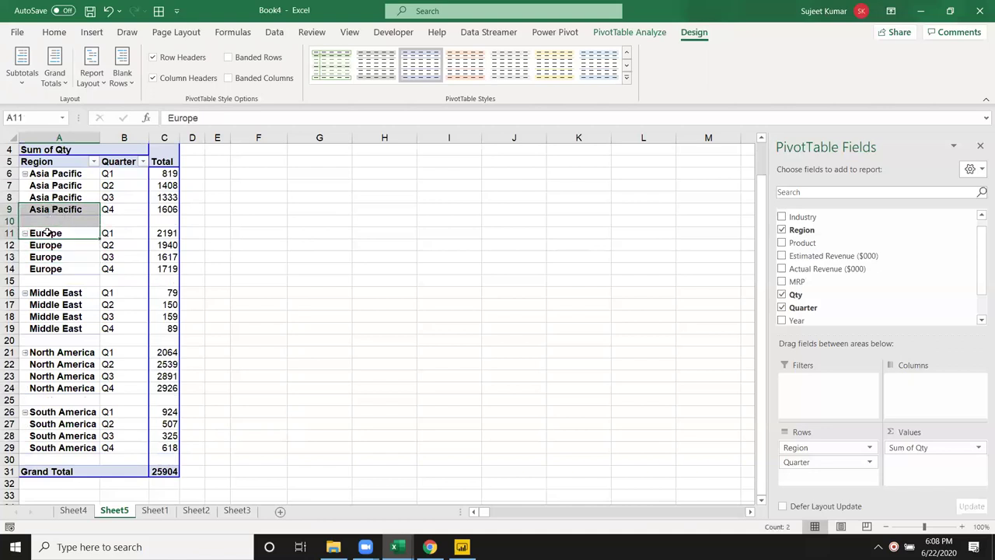
{"action": "left_click_drag", "start_coordinate": [67, 172], "coordinate": [68, 211]}
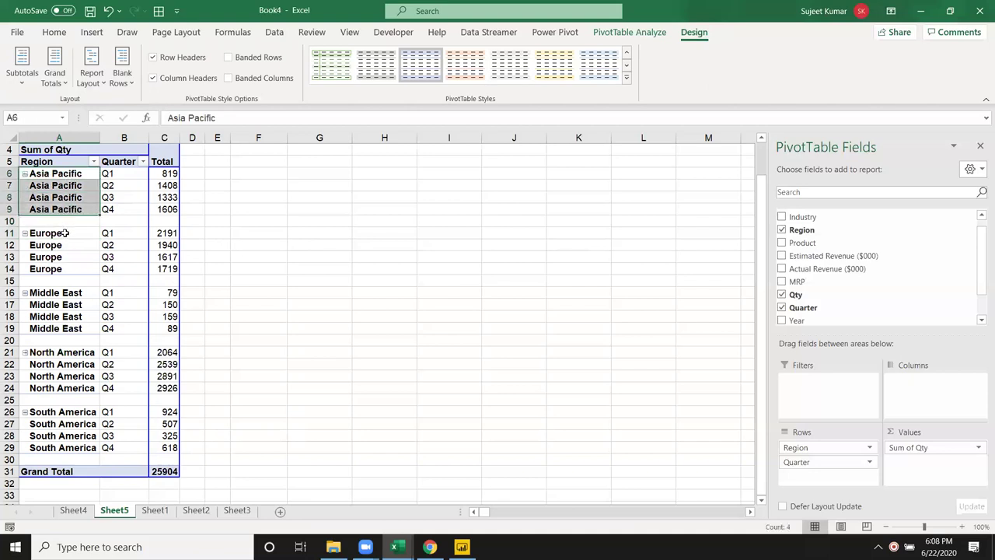
{"action": "left_click", "coordinate": [67, 232]}
{"action": "left_click", "coordinate": [63, 280]}
{"action": "left_click", "coordinate": [98, 340]}
{"action": "left_click", "coordinate": [98, 388]}
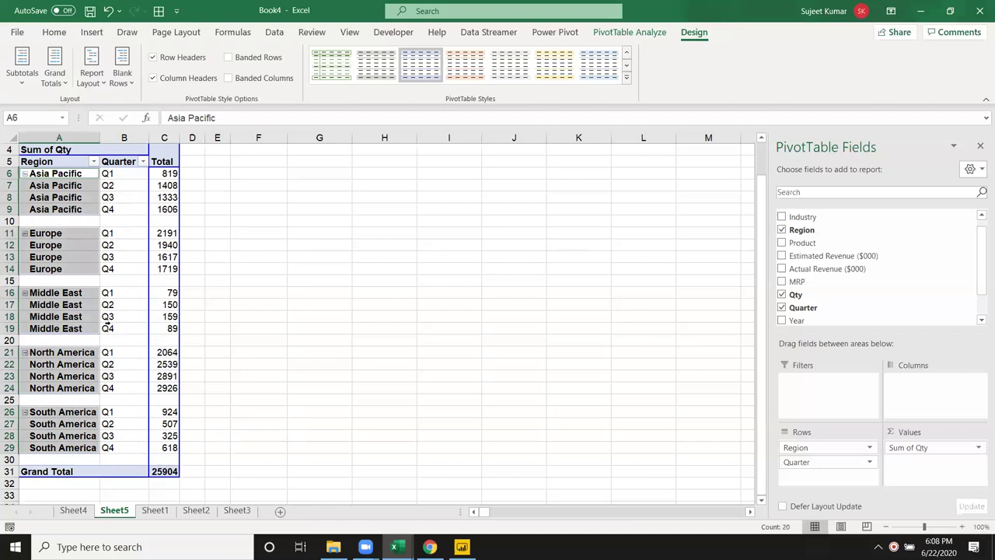
Remove the blank line after each item and choose Do Not Repeat Item Labels.
{"action": "left_click", "coordinate": [122, 77]}
{"action": "left_click", "coordinate": [148, 140]}
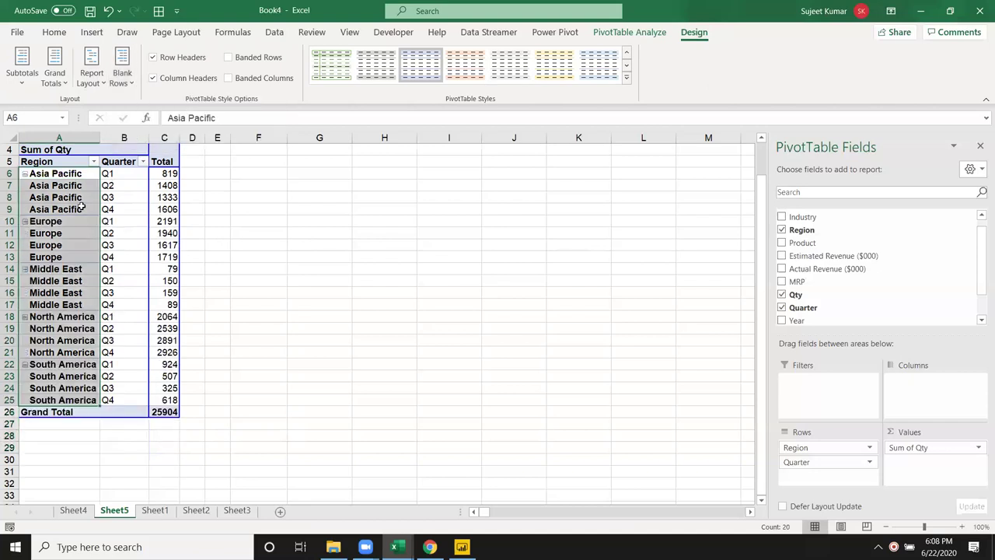
{"action": "left_click", "coordinate": [90, 78]}
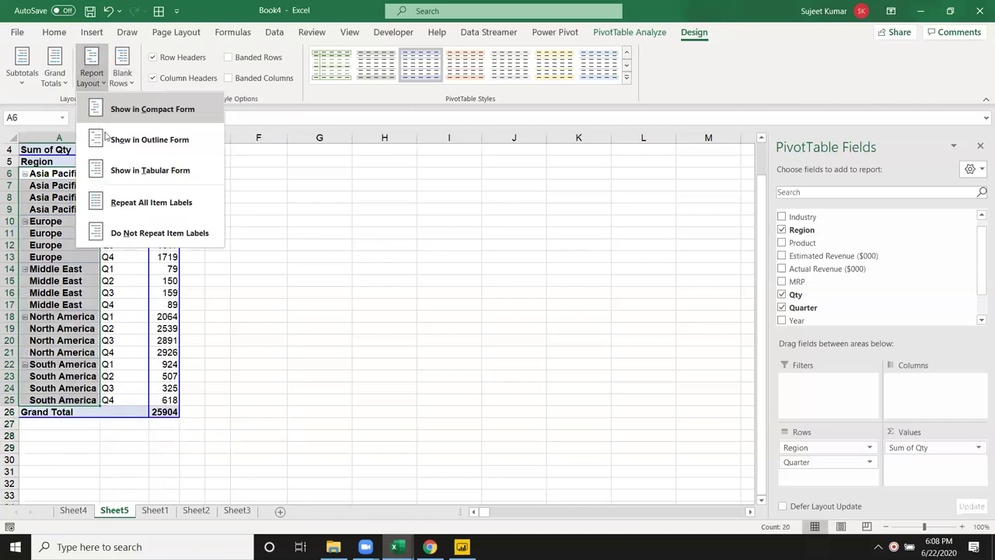
{"action": "left_click", "coordinate": [126, 231]}
{"action": "left_click", "coordinate": [190, 235]}
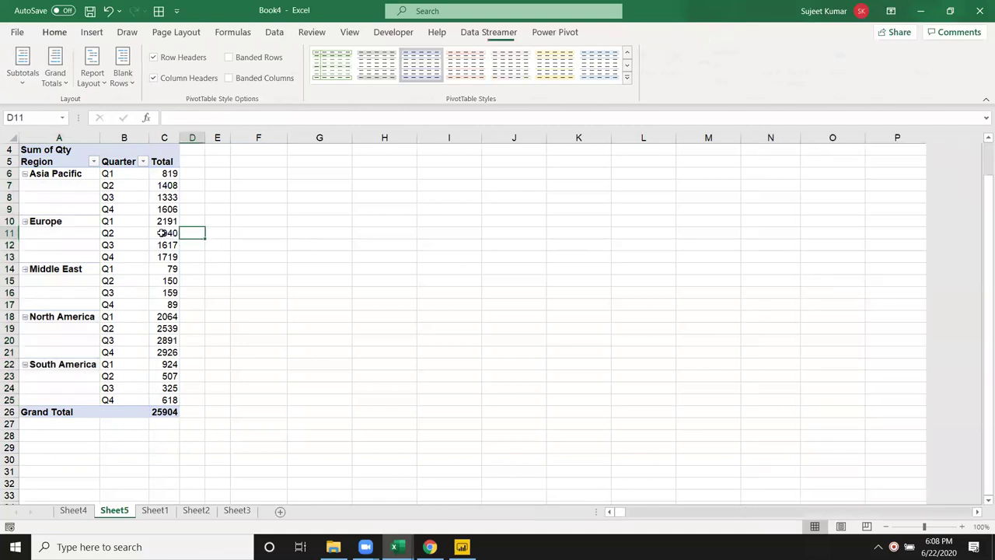
{"action": "left_click_drag", "start_coordinate": [74, 172], "coordinate": [76, 214]}
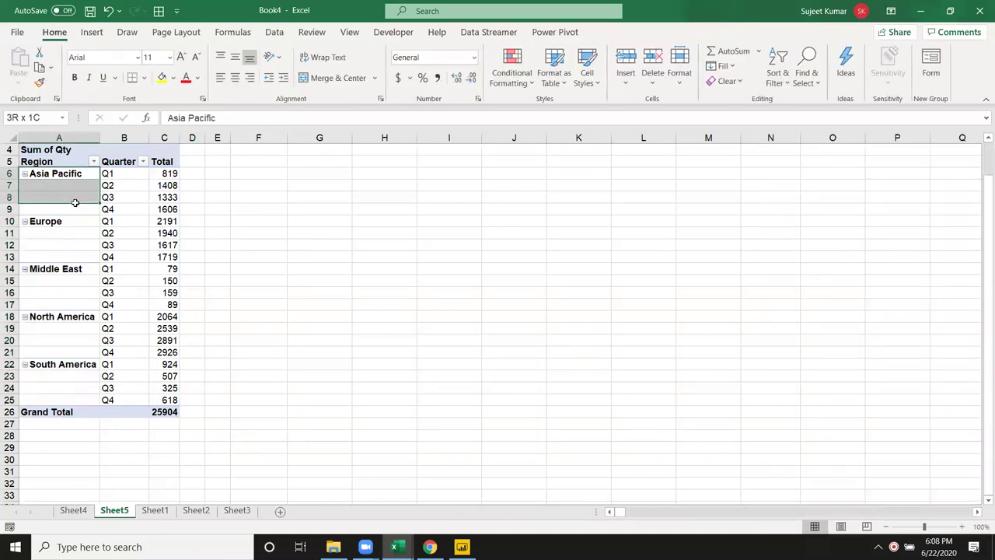
{"action": "left_click", "coordinate": [98, 209]}
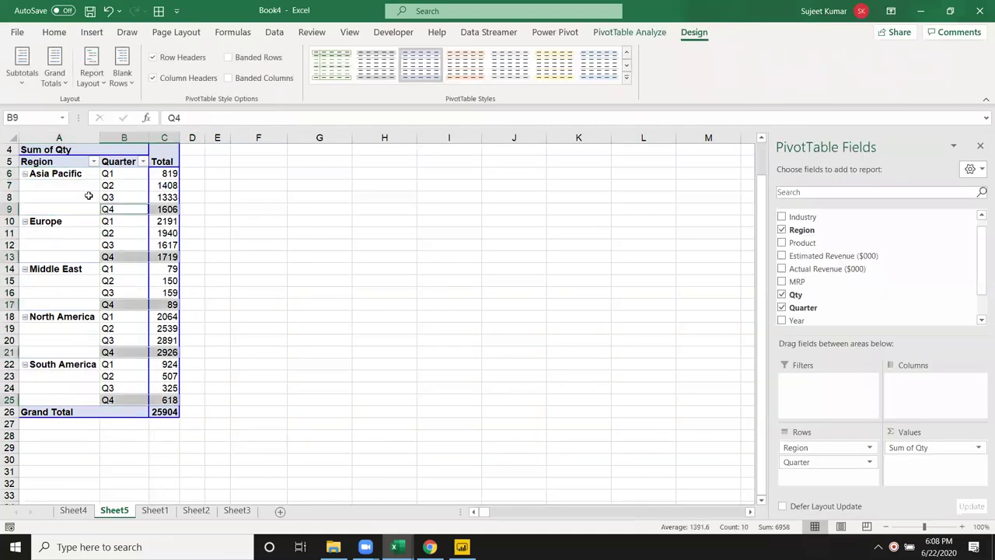
{"action": "left_click", "coordinate": [86, 196]}
Turn on Merge and center cells with labels in PivotTable Options.
{"action": "right_click", "coordinate": [85, 195]}
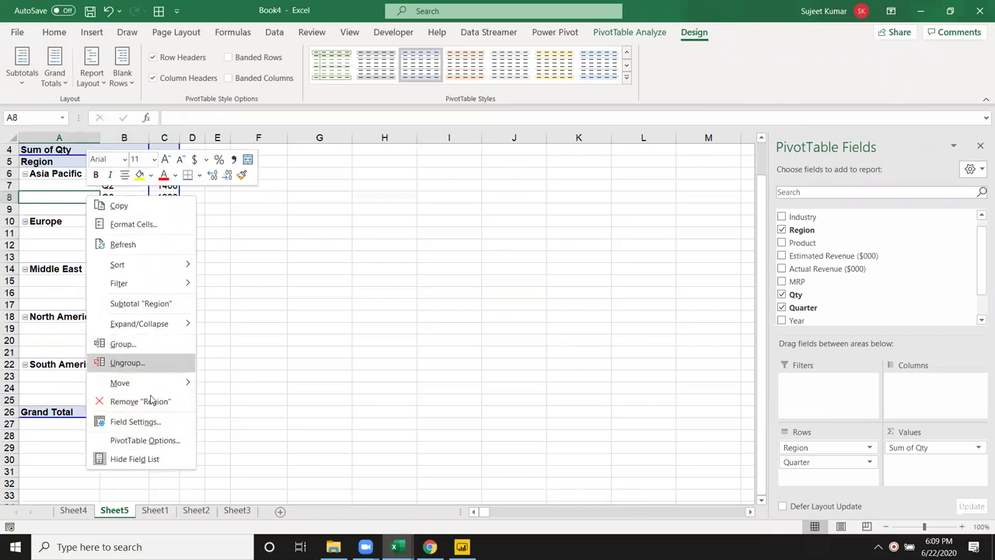
{"action": "left_click", "coordinate": [157, 441]}
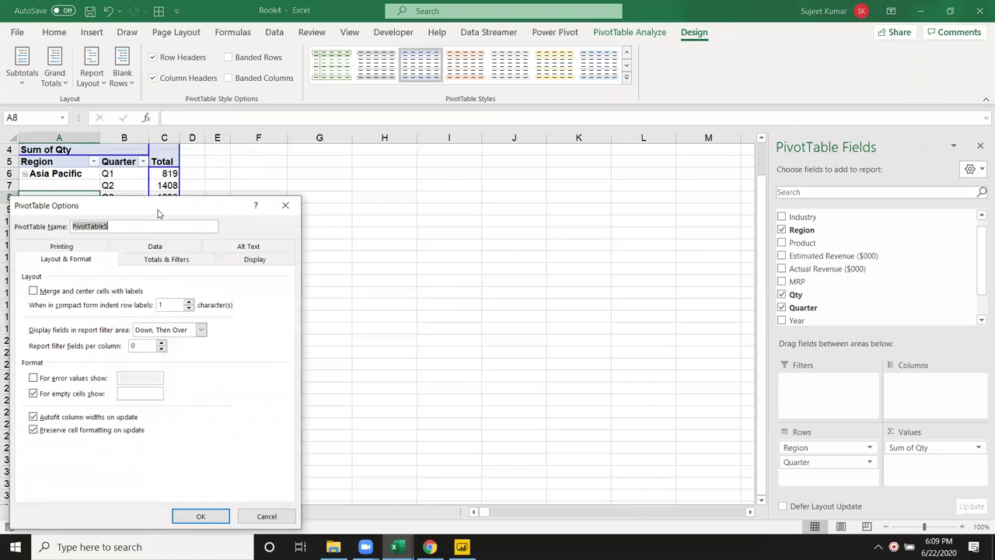
{"action": "left_click_drag", "start_coordinate": [158, 213], "coordinate": [349, 165]}
{"action": "left_click", "coordinate": [277, 243]}
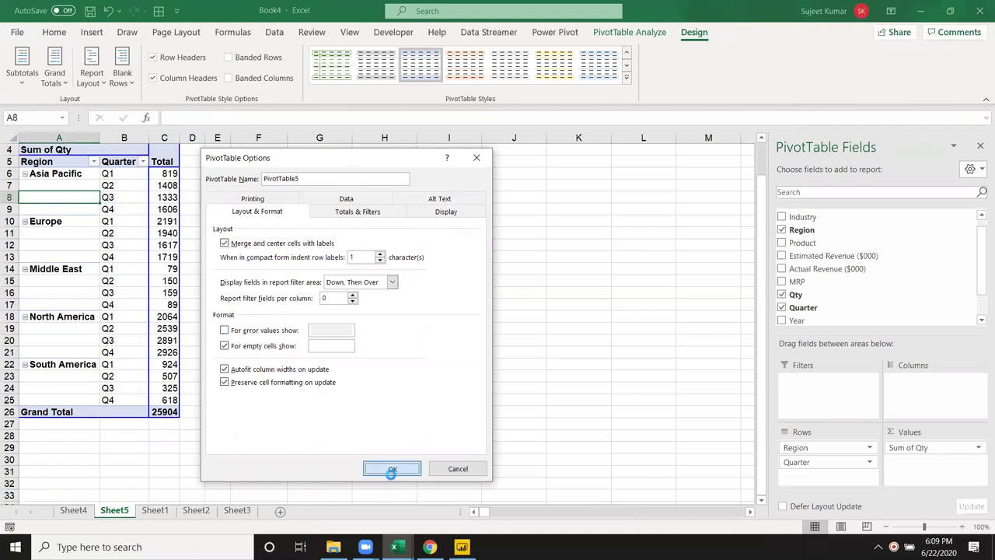
{"action": "left_click", "coordinate": [391, 468]}
Check the merged region labels and select the Asia Pacific Q1 total, 819.
{"action": "left_click", "coordinate": [80, 379]}
{"action": "left_click", "coordinate": [71, 326]}
{"action": "left_click", "coordinate": [71, 281]}
{"action": "left_click", "coordinate": [76, 230]}
{"action": "left_click", "coordinate": [77, 204]}
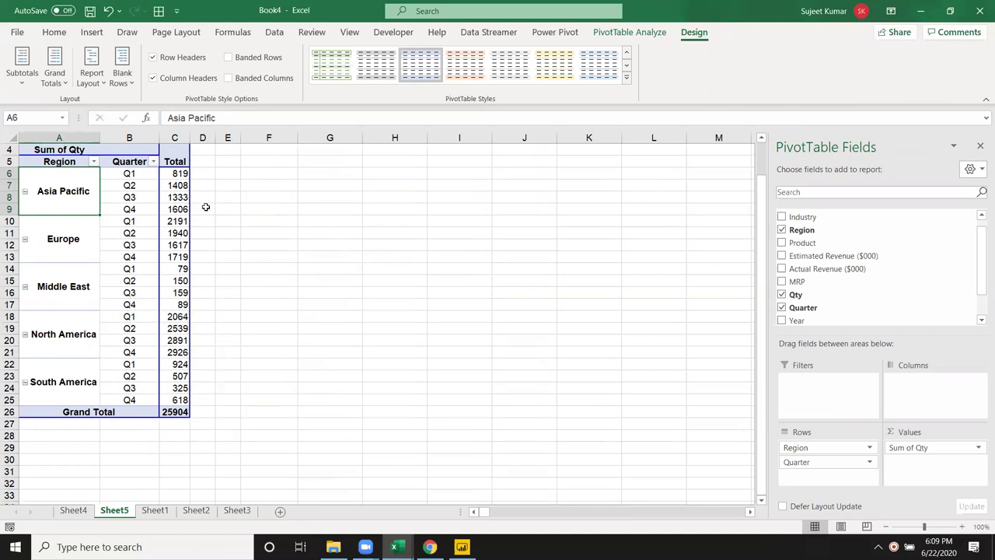
{"action": "left_click", "coordinate": [177, 173]}
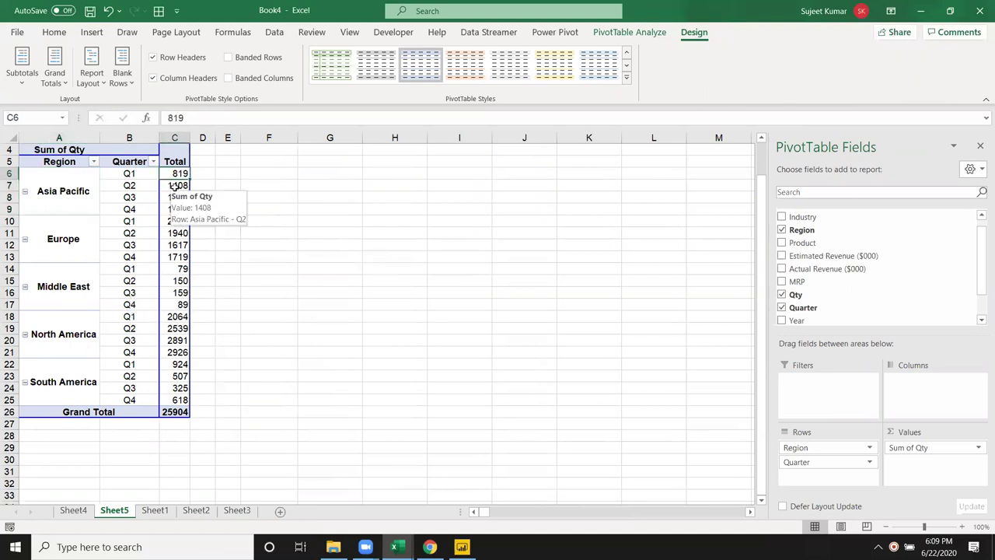
Drill into the 819 total, then delete the generated Sheet7 detail sheet.
{"action": "double_click", "coordinate": [177, 172]}
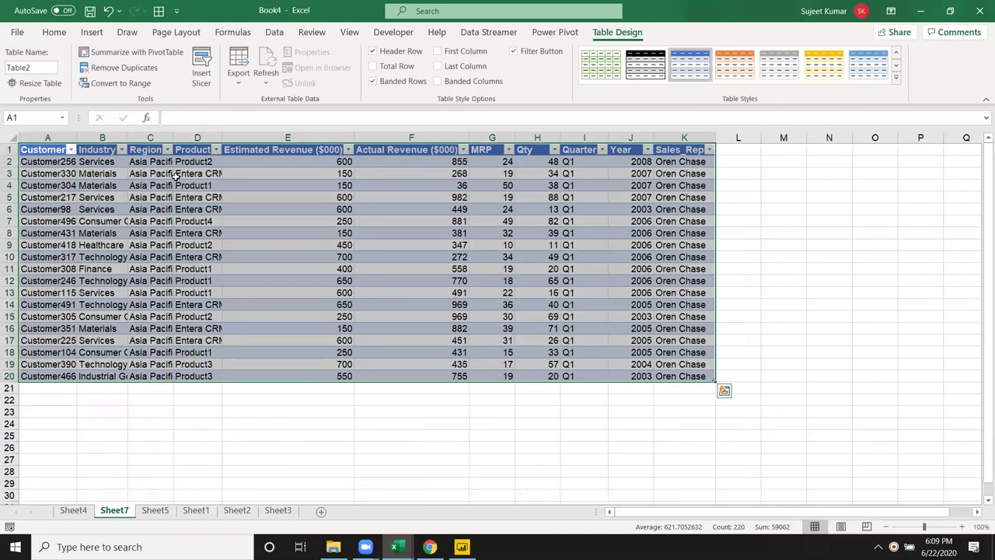
{"action": "right_click", "coordinate": [121, 515]}
{"action": "left_click", "coordinate": [155, 352]}
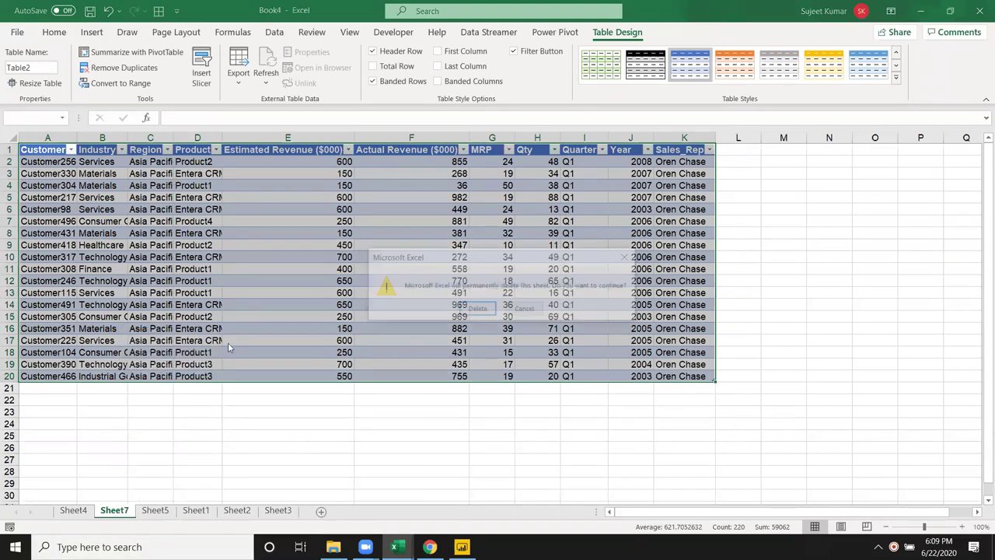
{"action": "left_click", "coordinate": [477, 310]}
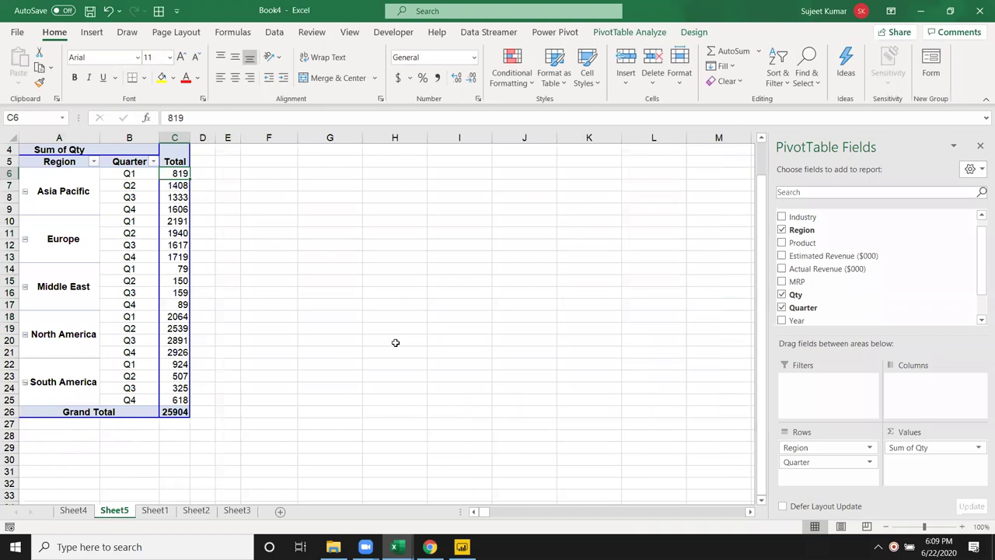
{"action": "left_click", "coordinate": [307, 216]}
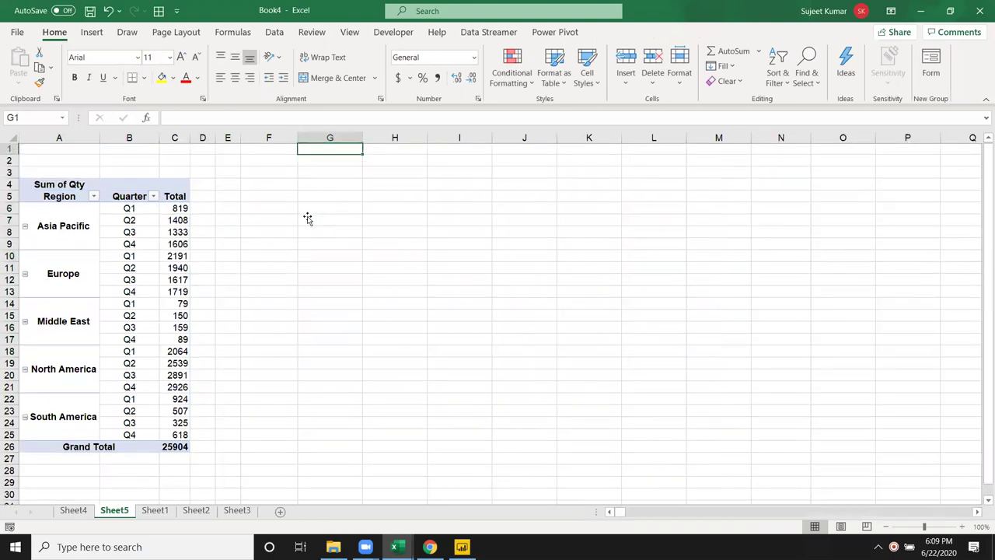
{"action": "left_click", "coordinate": [285, 228]}
{"action": "left_click", "coordinate": [275, 238]}
{"action": "key", "text": "ctrl+Up"}
{"action": "left_click", "coordinate": [262, 237]}
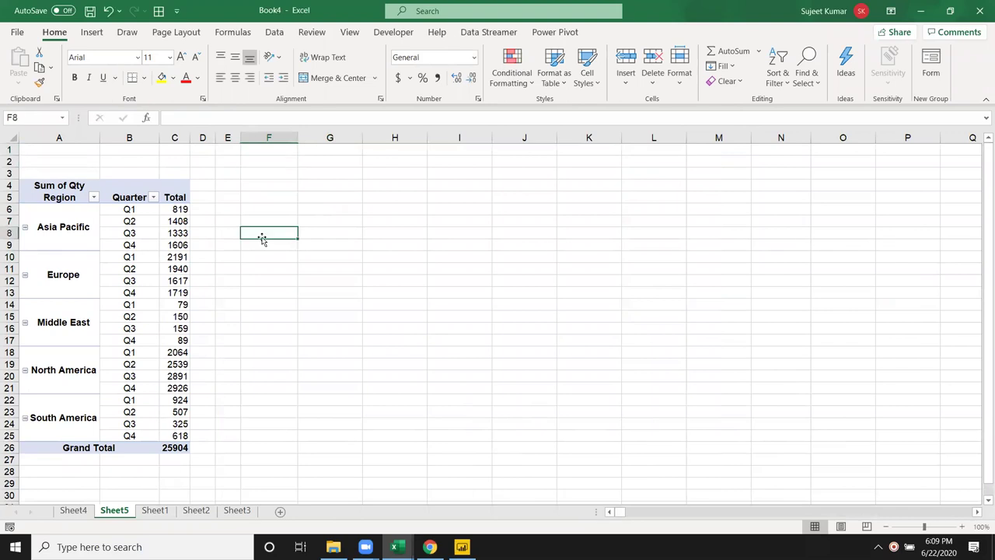
Uncheck Enable show details on the Data tab of PivotTable Options.
{"action": "right_click", "coordinate": [153, 229]}
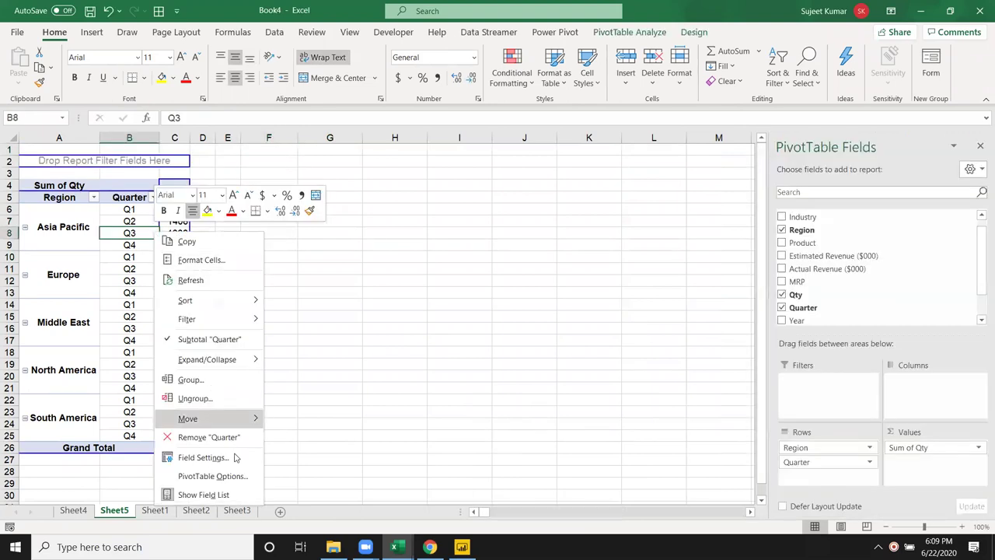
{"action": "left_click", "coordinate": [231, 478]}
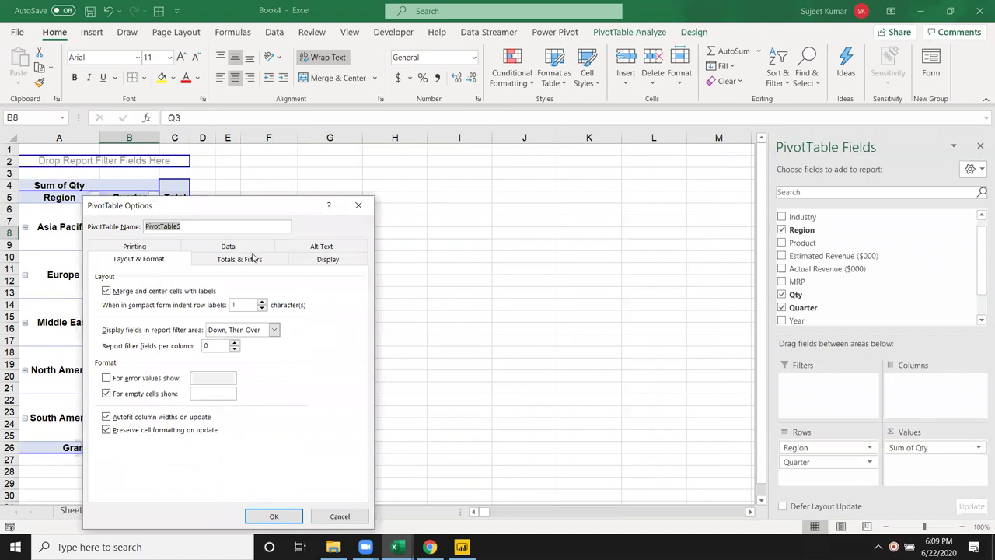
{"action": "left_click", "coordinate": [229, 247]}
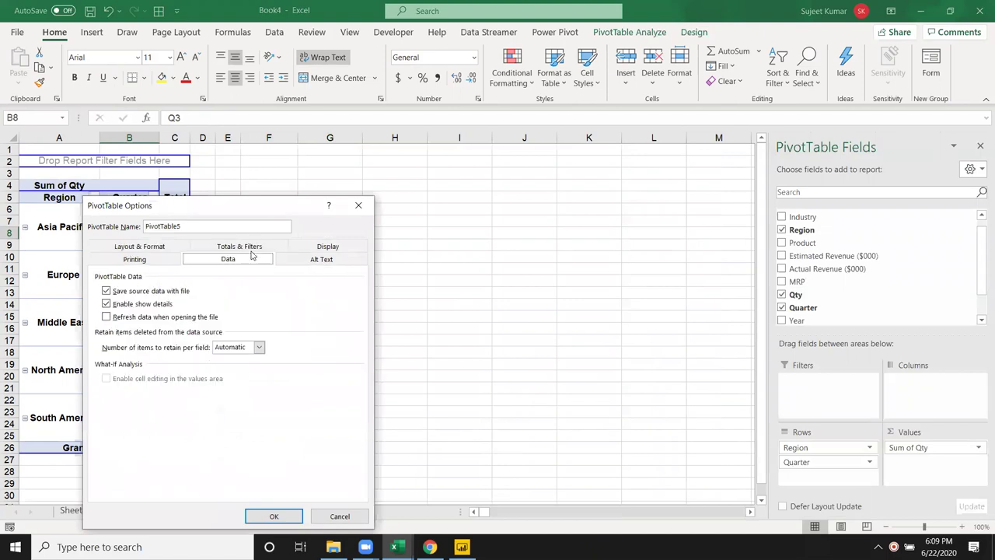
{"action": "left_click", "coordinate": [145, 308]}
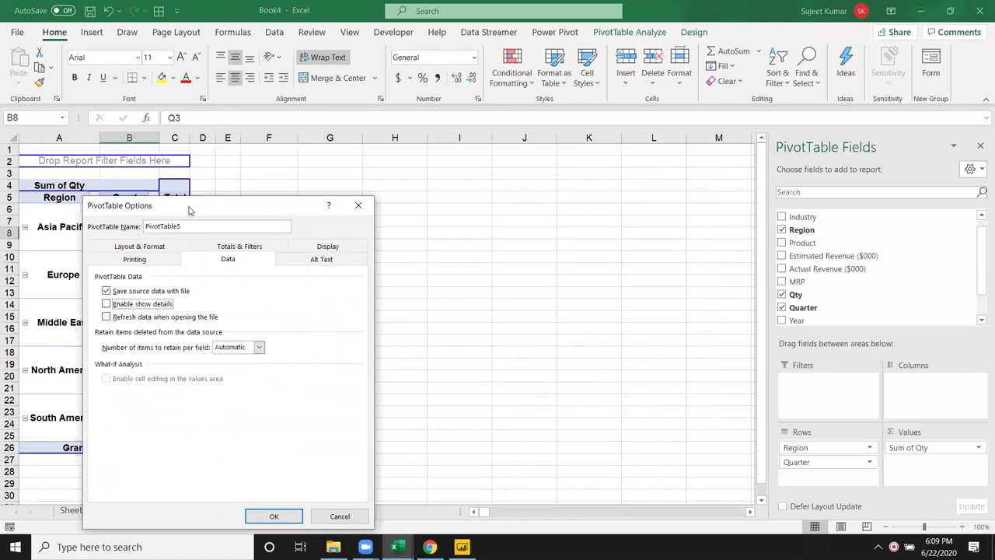
{"action": "left_click_drag", "start_coordinate": [203, 208], "coordinate": [461, 130]}
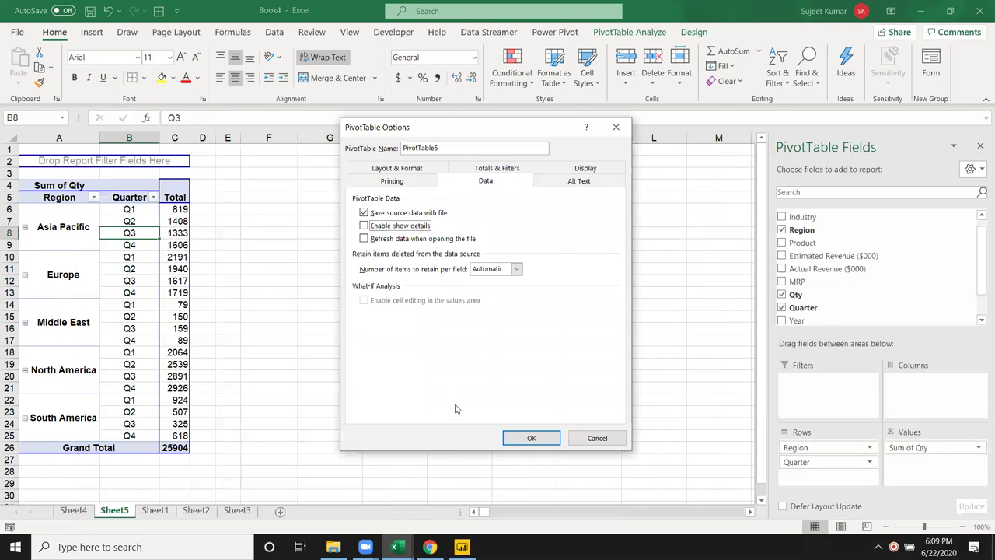
{"action": "left_click", "coordinate": [525, 440]}
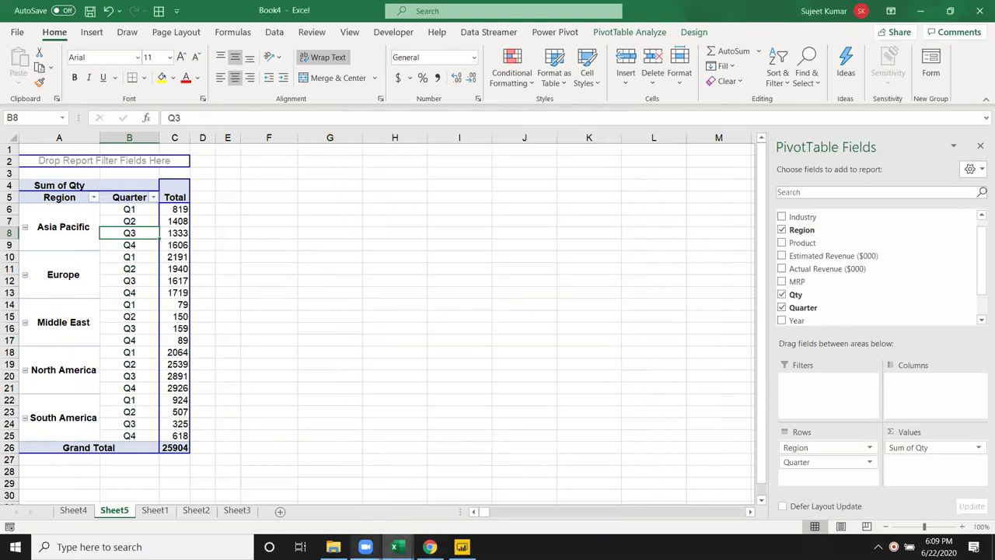
Verify drill-down is blocked on the 79 and 1940 totals, dismissing the warnings.
{"action": "double_click", "coordinate": [174, 304]}
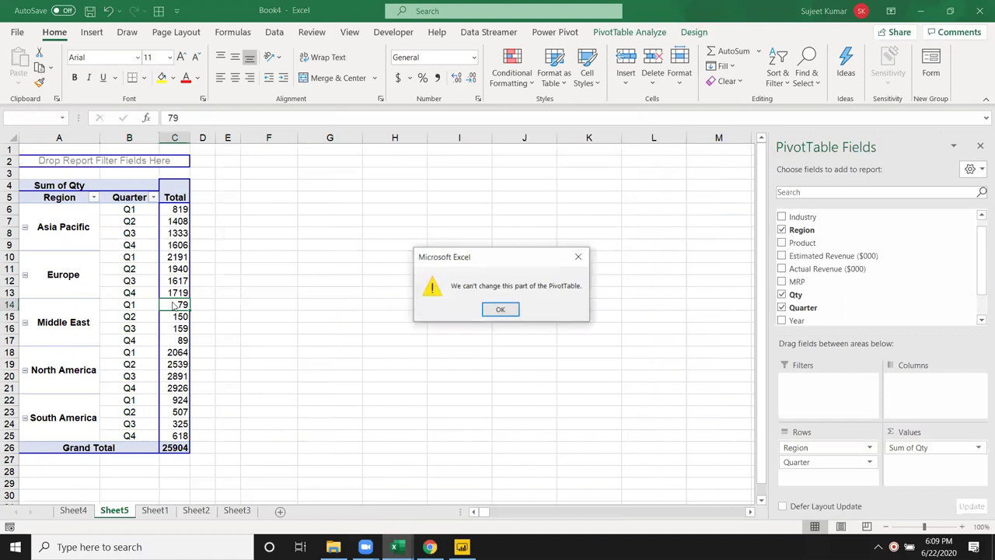
{"action": "left_click", "coordinate": [501, 309]}
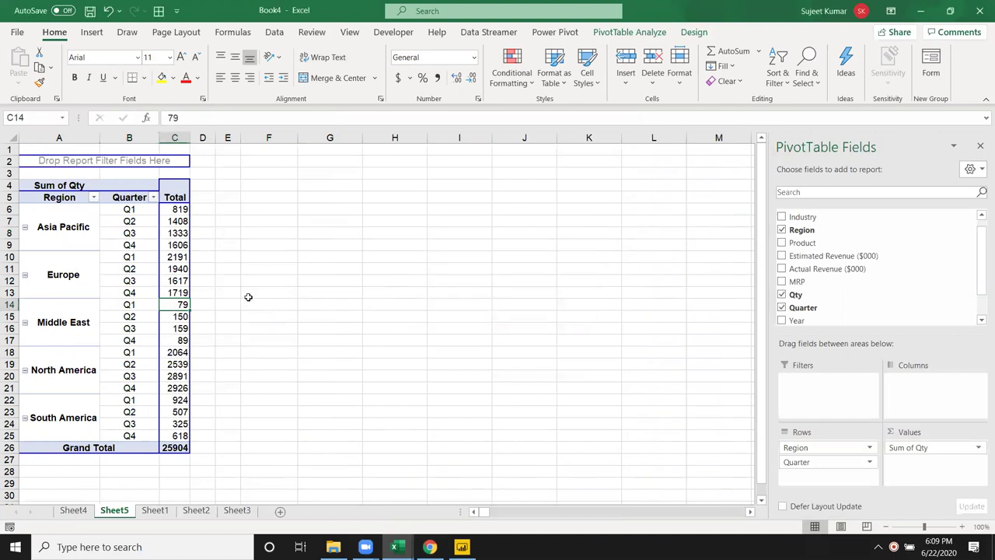
{"action": "left_click", "coordinate": [192, 268]}
{"action": "left_click", "coordinate": [180, 267]}
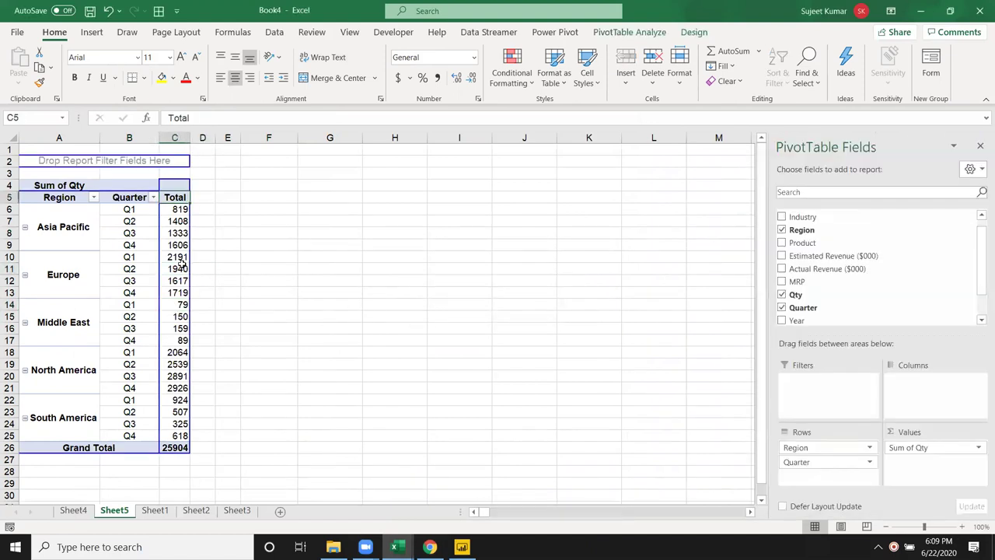
{"action": "double_click", "coordinate": [176, 265]}
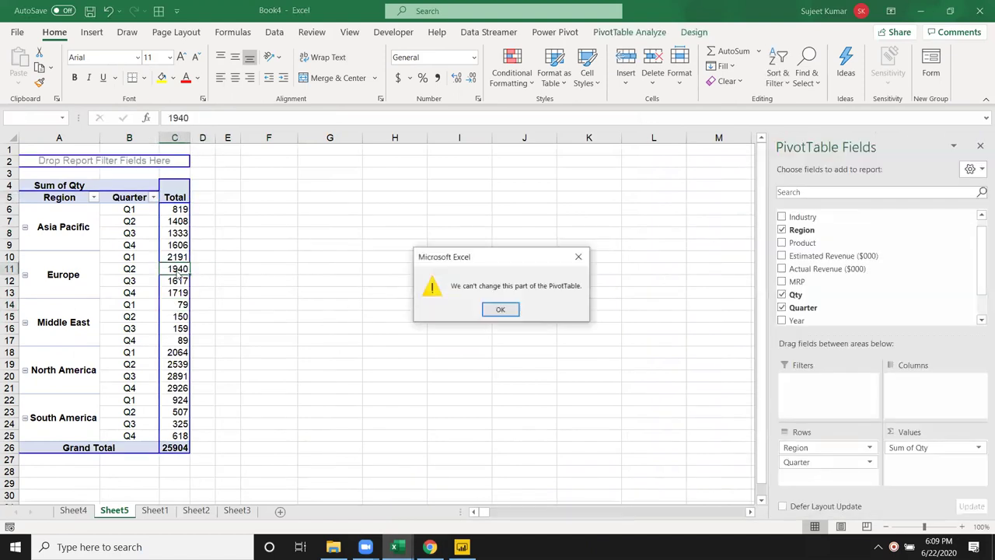
{"action": "left_click", "coordinate": [501, 309]}
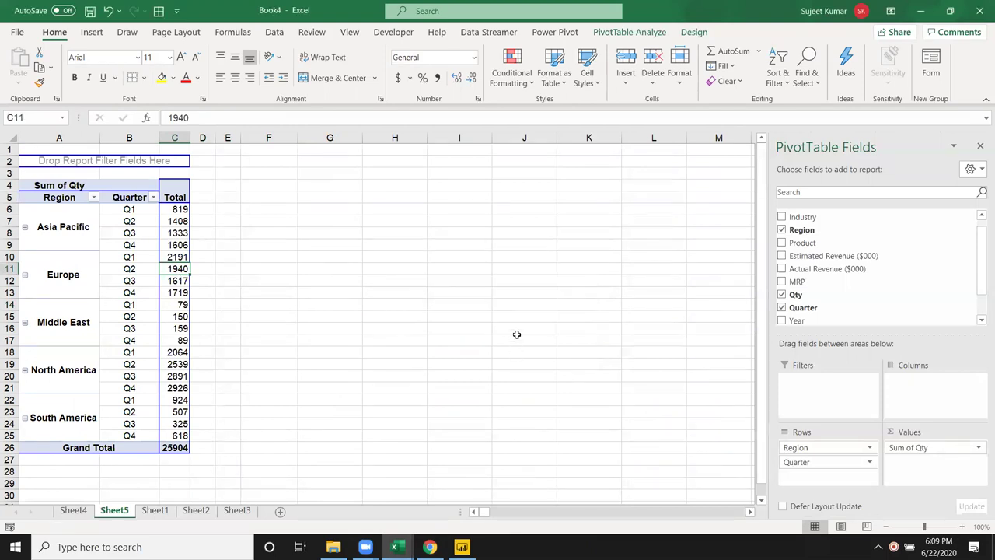
Dismiss the workbook save prompt and switch to the Gmail inbox in Chrome.
{"action": "left_click", "coordinate": [90, 11]}
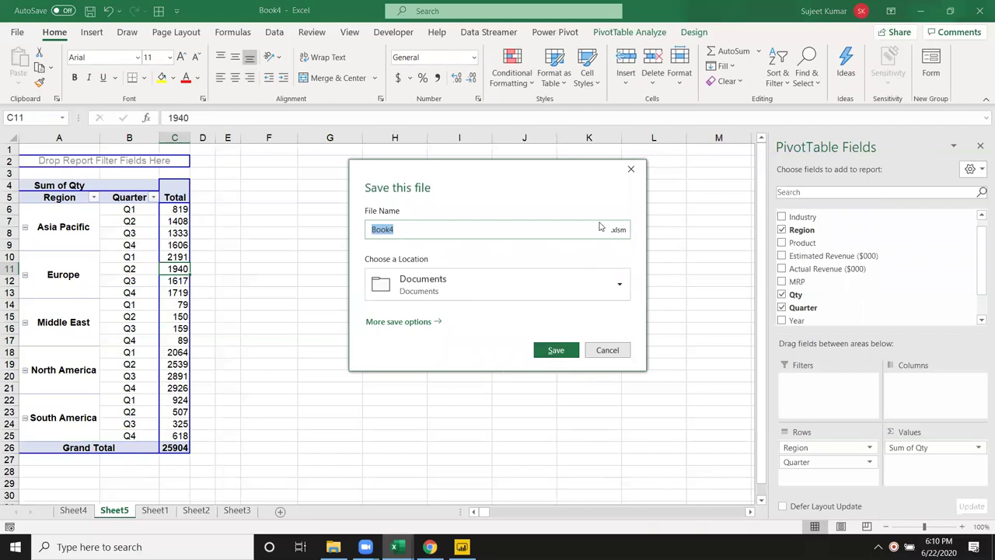
{"action": "left_click", "coordinate": [630, 169]}
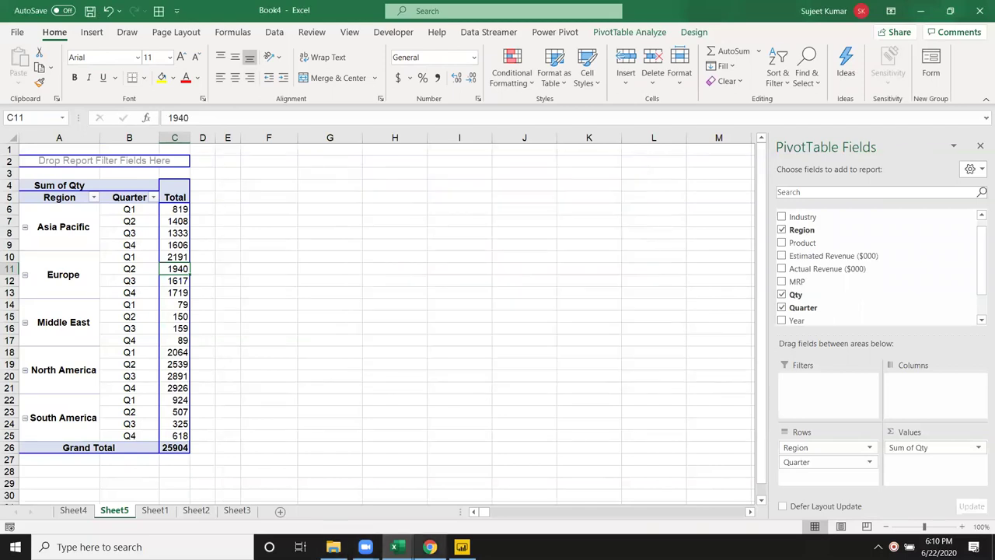
{"action": "left_click", "coordinate": [424, 545]}
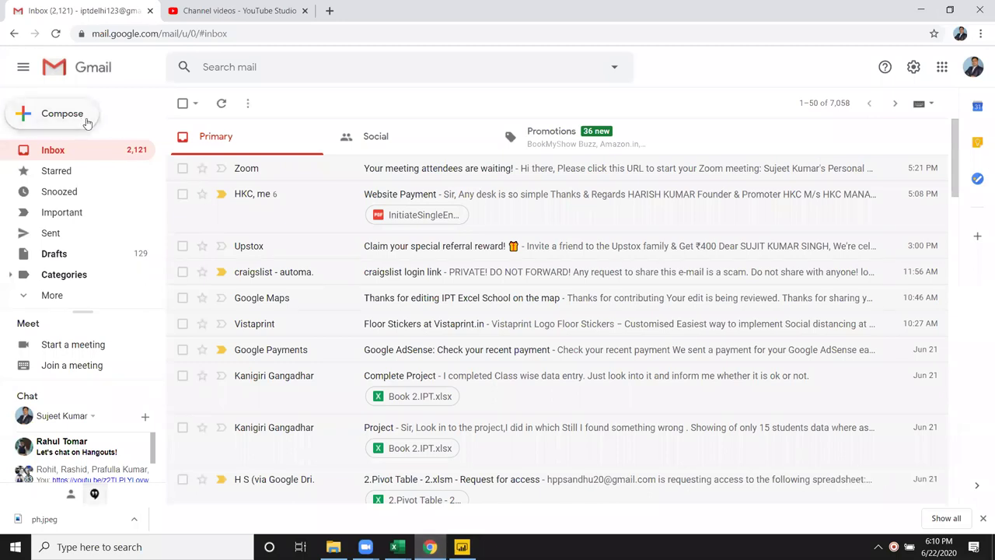
Start a new email to the suggested recipient with subject 'File'.
{"action": "left_click", "coordinate": [85, 118]}
{"action": "type", "text": "s"}
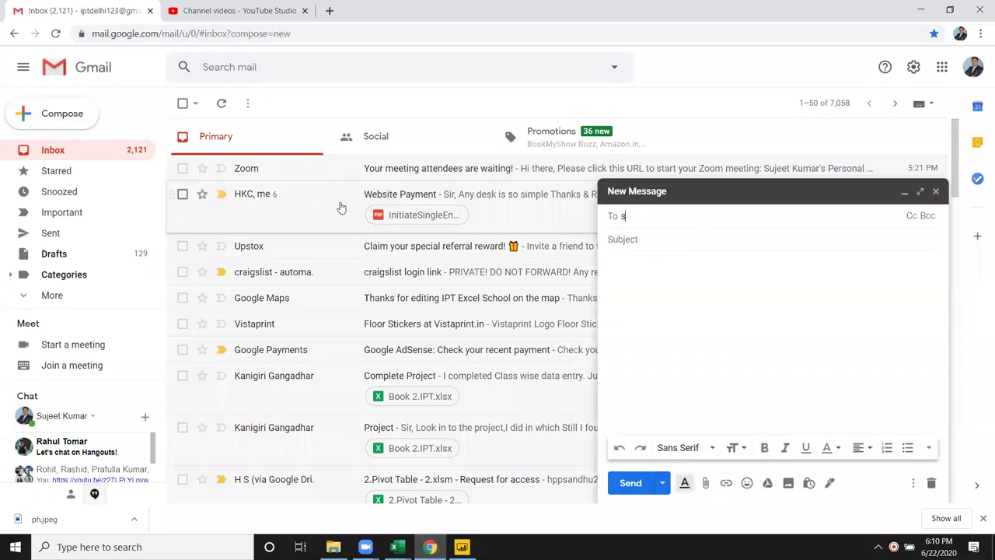
{"action": "type", "text": "ib"}
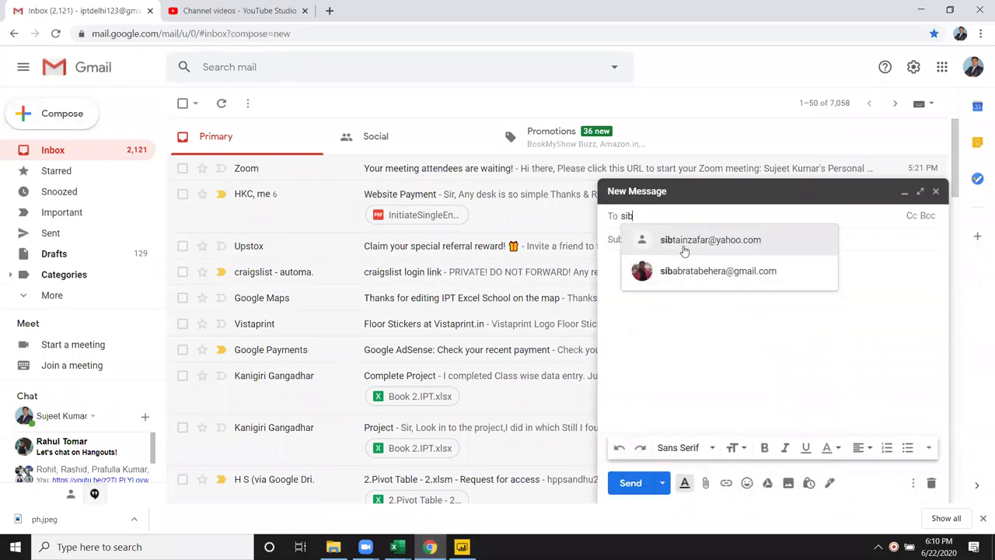
{"action": "left_click", "coordinate": [684, 247]}
{"action": "left_click", "coordinate": [635, 241]}
{"action": "type", "text": "File"}
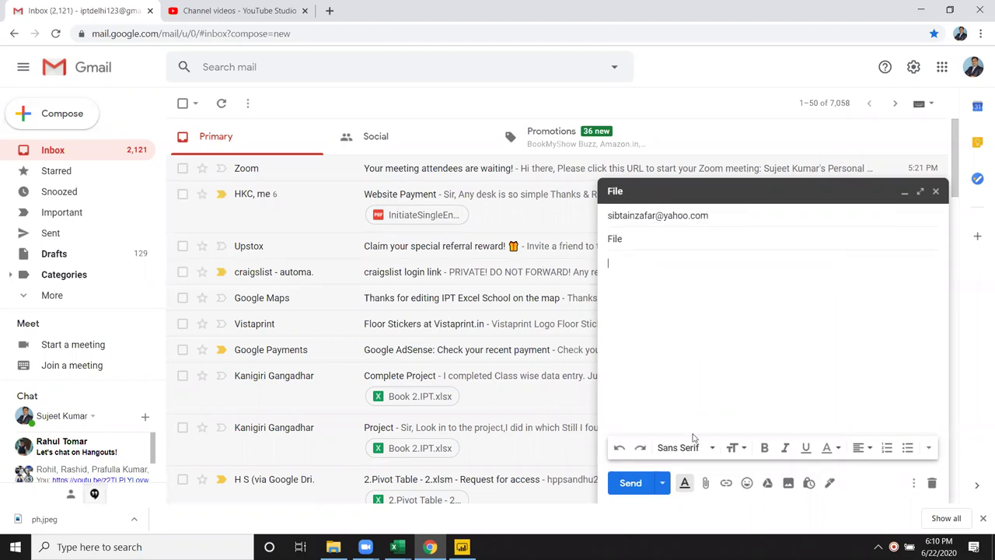
Attach DataP.xlsm from Documents, send the email, and show the desktop.
{"action": "left_click", "coordinate": [705, 484]}
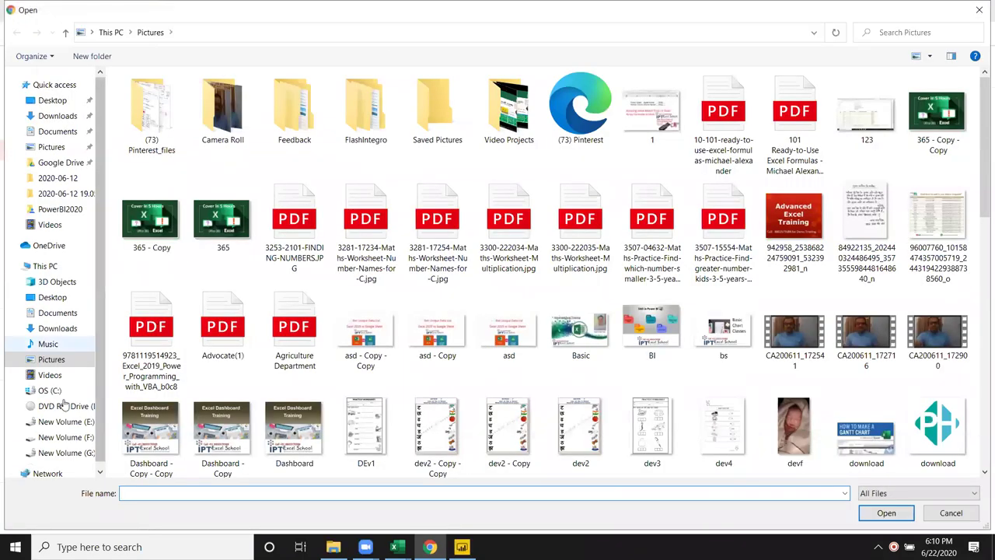
{"action": "left_click", "coordinate": [58, 313]}
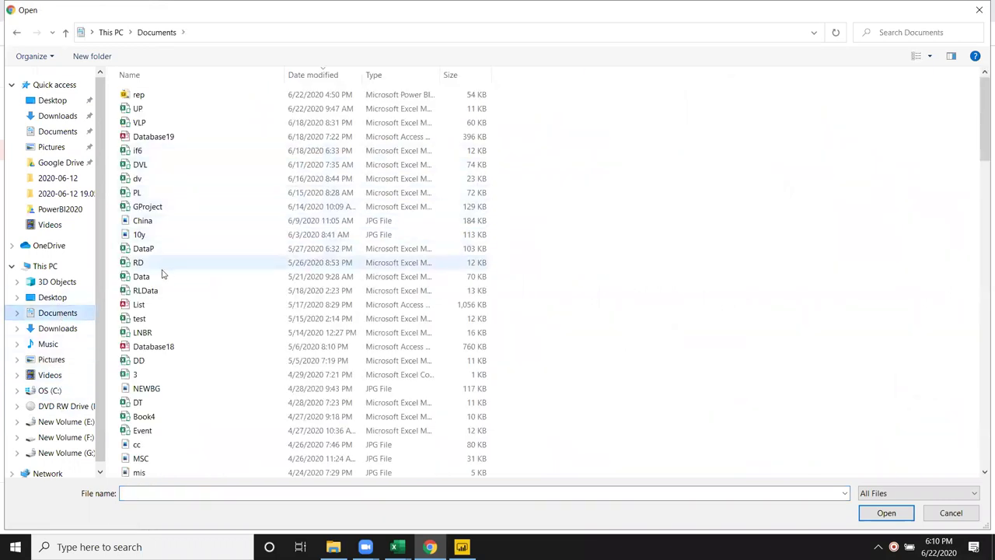
{"action": "double_click", "coordinate": [158, 250]}
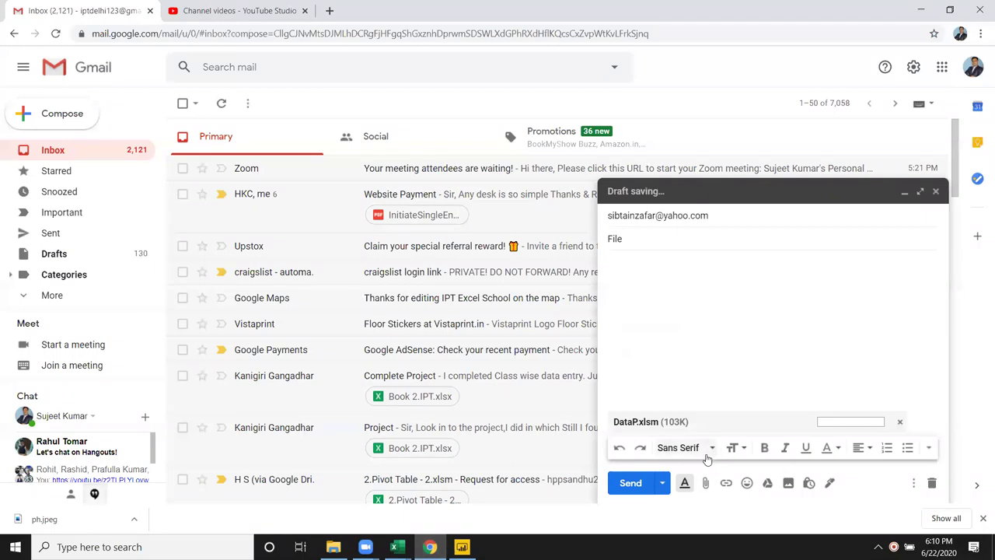
{"action": "left_click", "coordinate": [631, 483]}
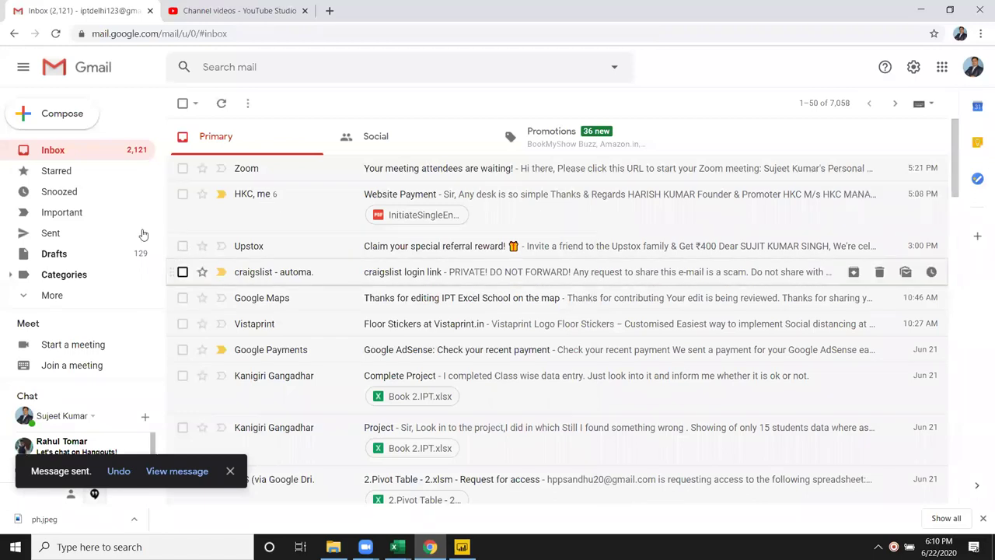
{"action": "left_click", "coordinate": [105, 165]}
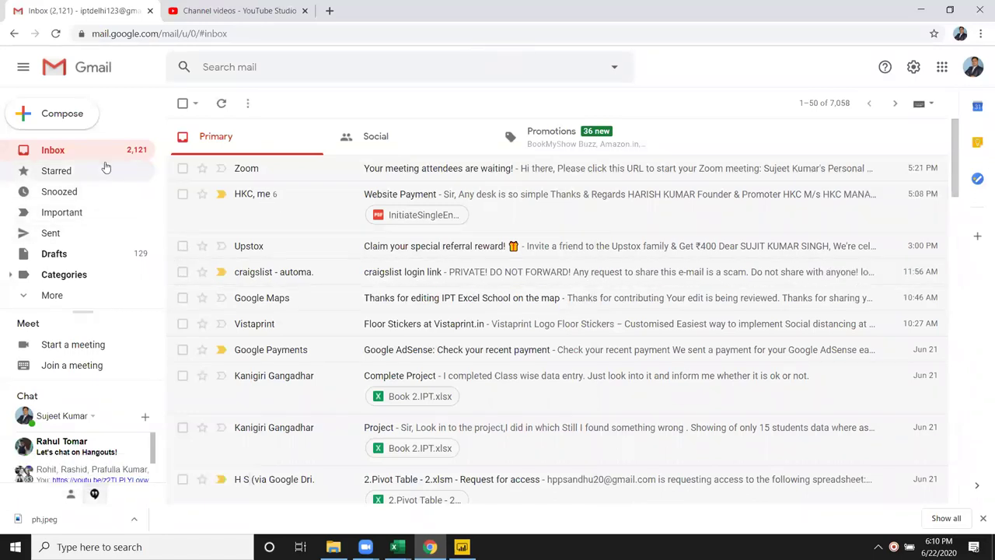
{"action": "key", "text": "super+d"}
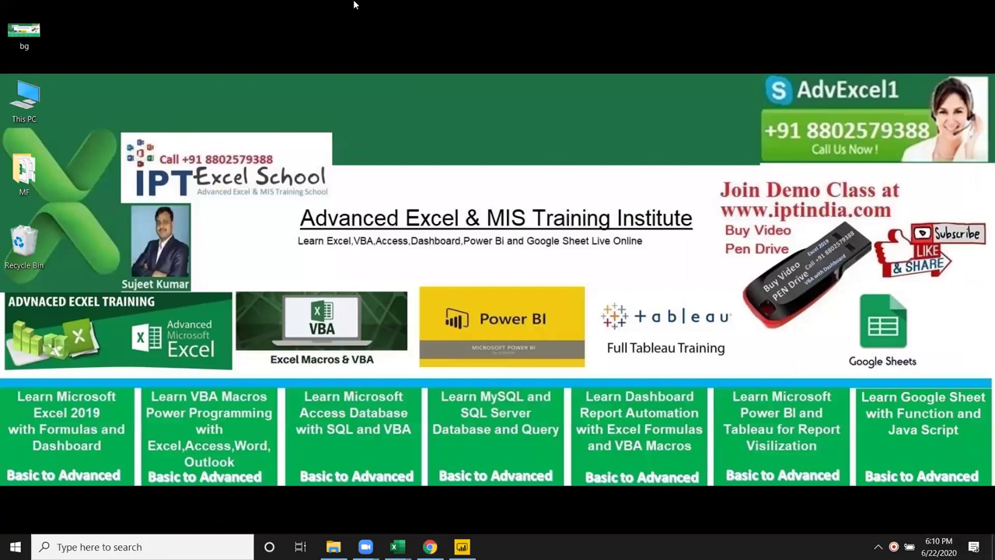